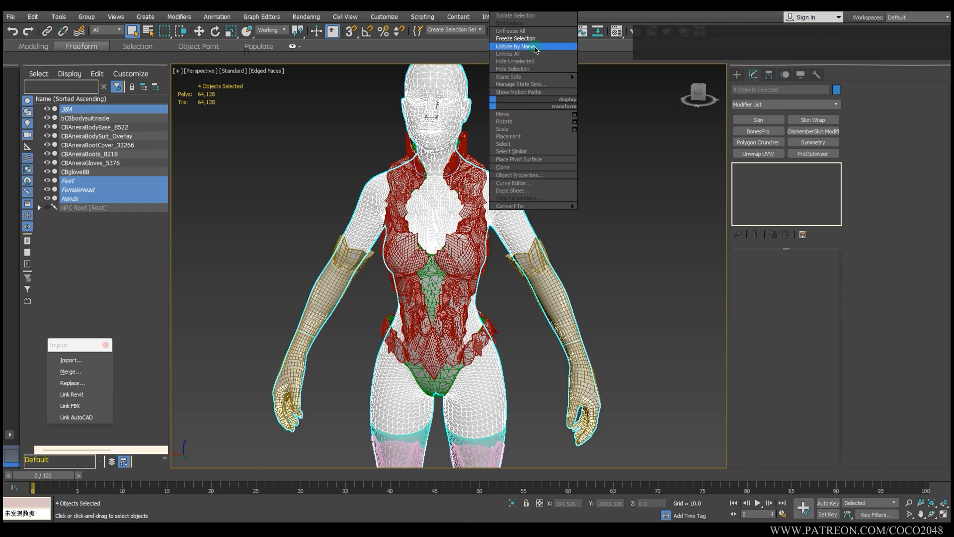
Unfreeze all objects in the scene and select the bCBbodysuitinside mesh.
click(521, 33)
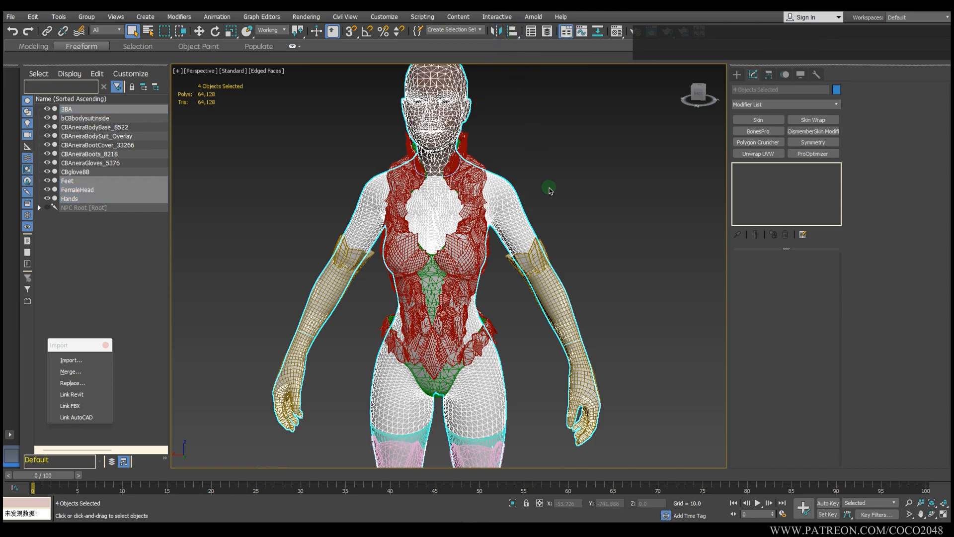
alt+middle_drag(550, 188, 586, 124)
scroll(586, 129, down, 3)
scroll(552, 184, up, 5)
alt+middle_drag(534, 219, 500, 223)
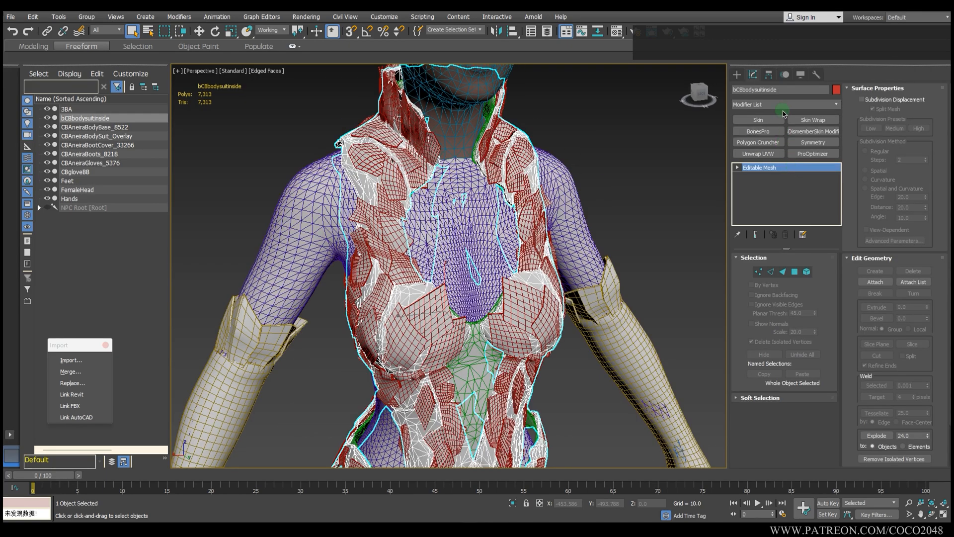
Add a Skin Wrap modifier to the bCBbodysuitinside mesh.
click(783, 105)
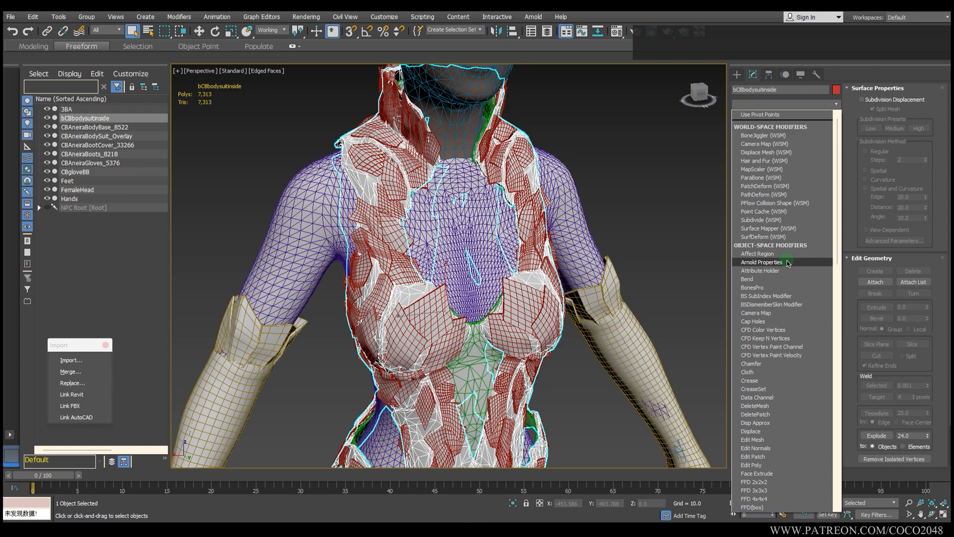
key(s)
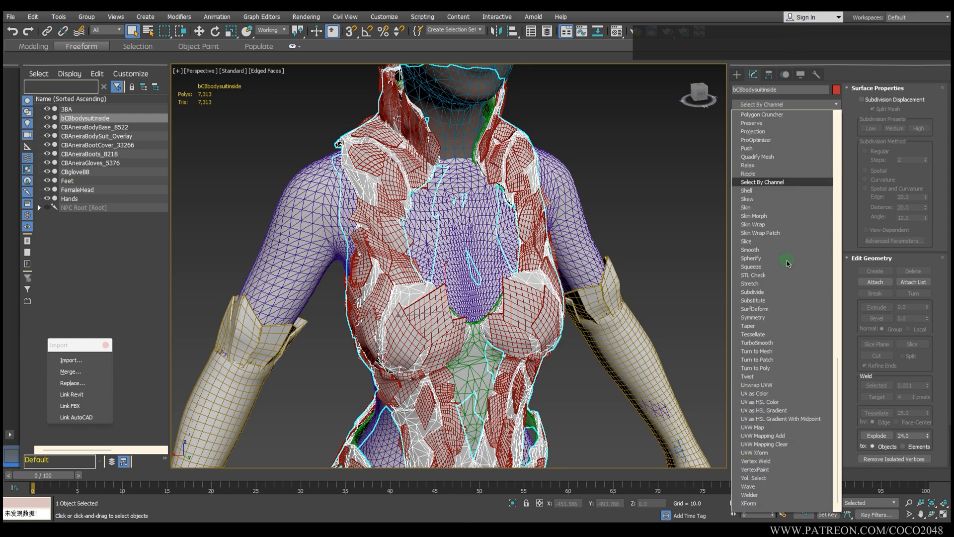
key(s)
key(s)
key(s)
key(s)
key(s)
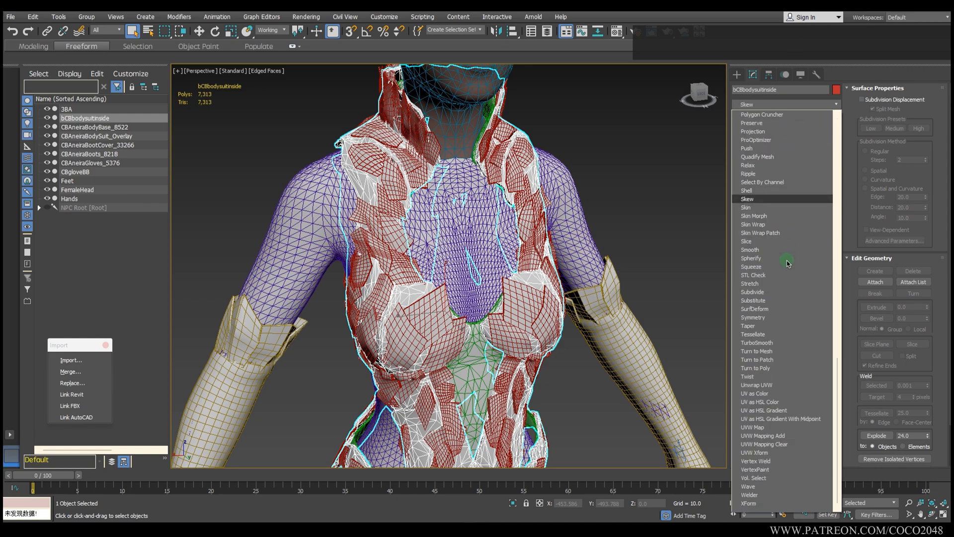
click(766, 226)
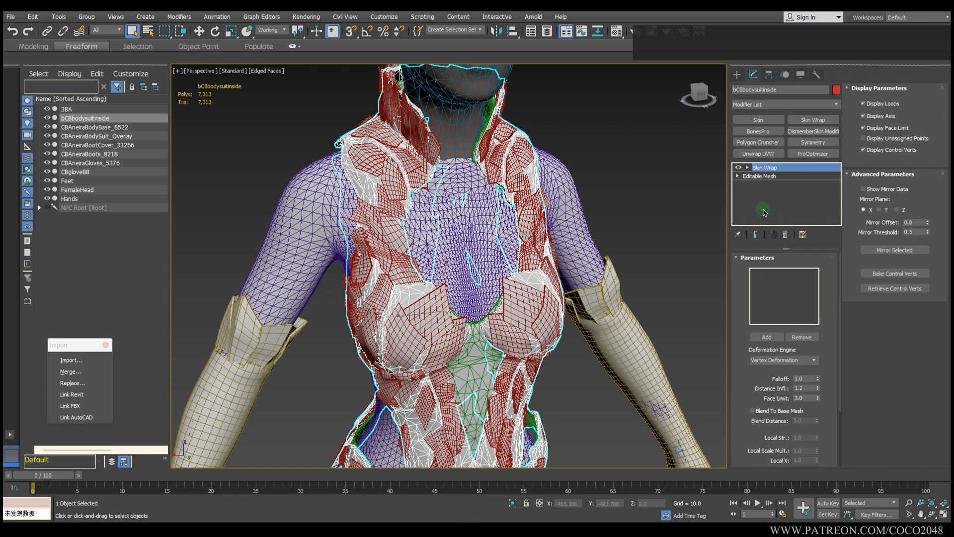
right_click(826, 104)
click(792, 205)
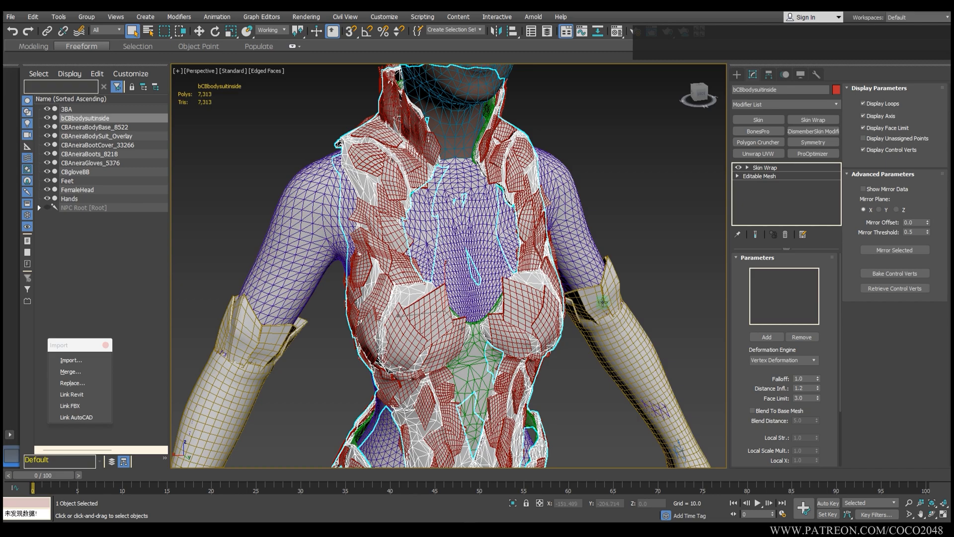
Select NPC Root together with all its child bones and unhide the whole skeleton hierarchy.
alt+middle_drag(603, 302, 548, 317)
click(97, 213)
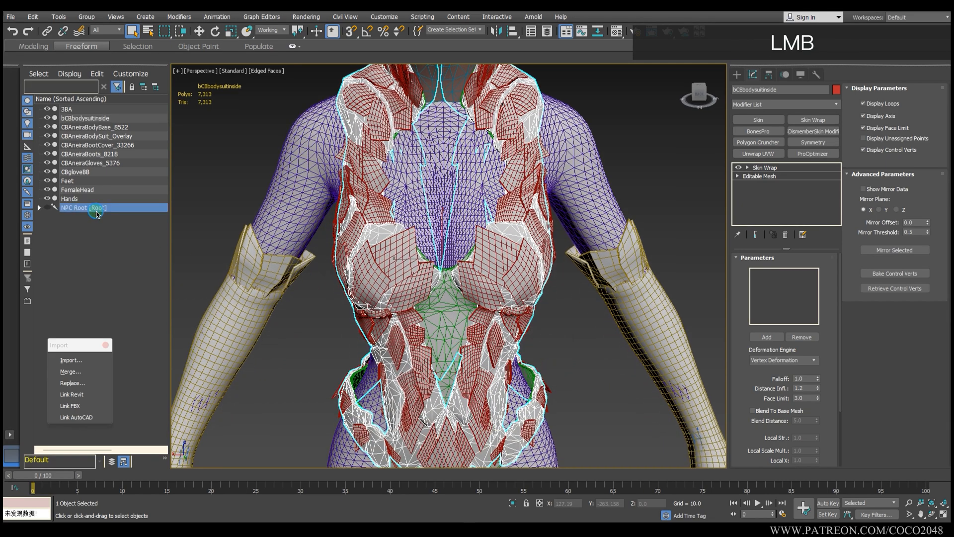
double_click(93, 211)
click(47, 78)
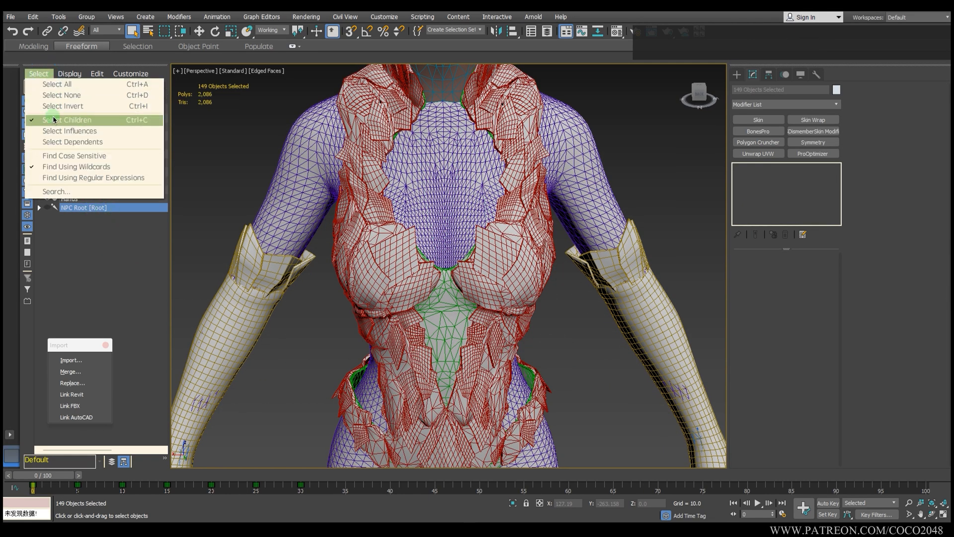
click(106, 264)
click(72, 212)
click(40, 208)
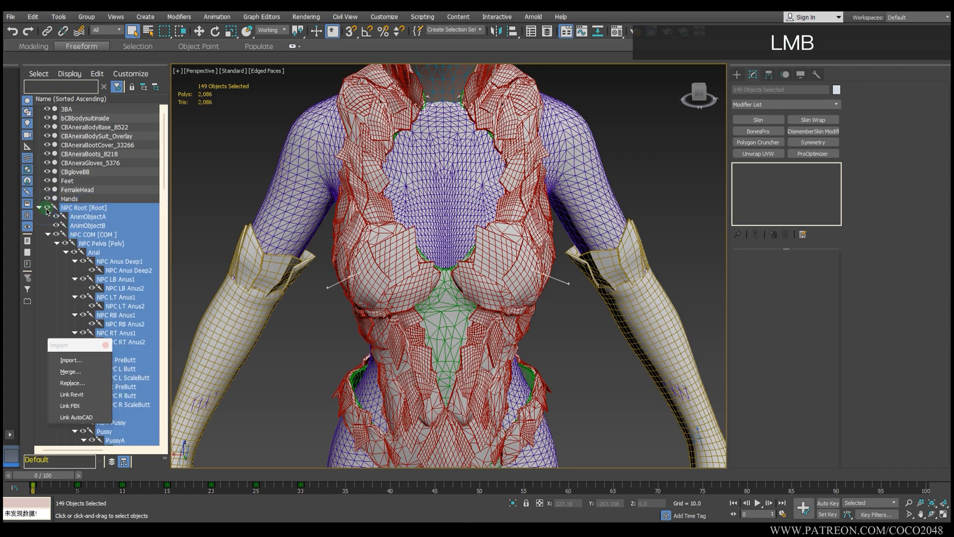
alt+middle_drag(324, 177, 439, 197)
click(594, 118)
Reselect bCBbodysuitinside and add FemaleHead and 3BA as control objects of its Skin Wrap modifier.
alt+middle_drag(494, 188, 470, 278)
click(470, 169)
alt+middle_drag(470, 169, 464, 201)
click(432, 204)
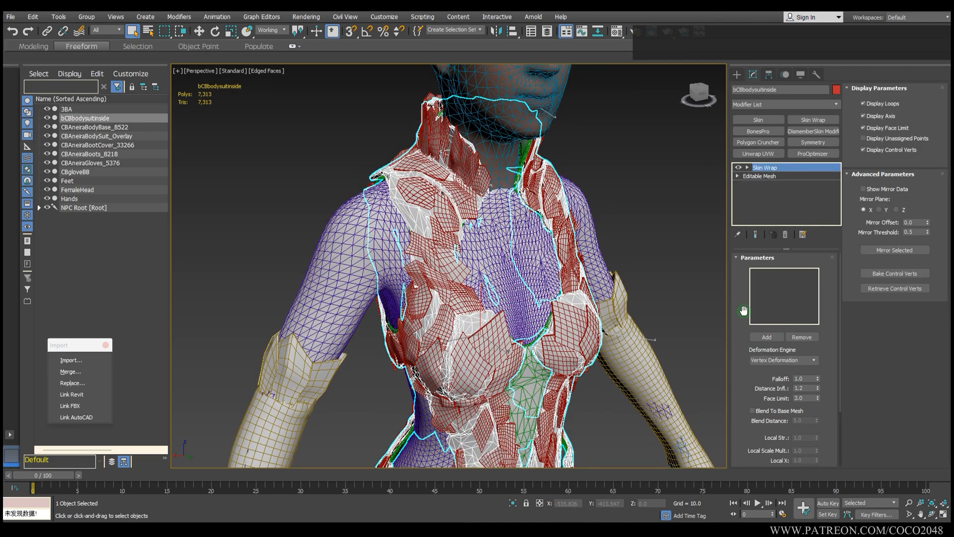
alt+middle_drag(686, 299, 645, 285)
click(769, 337)
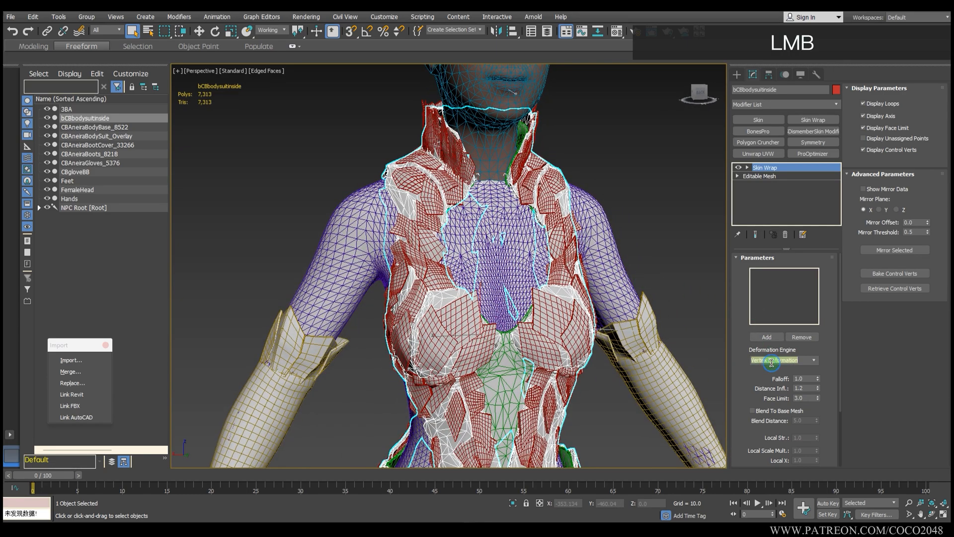
click(767, 337)
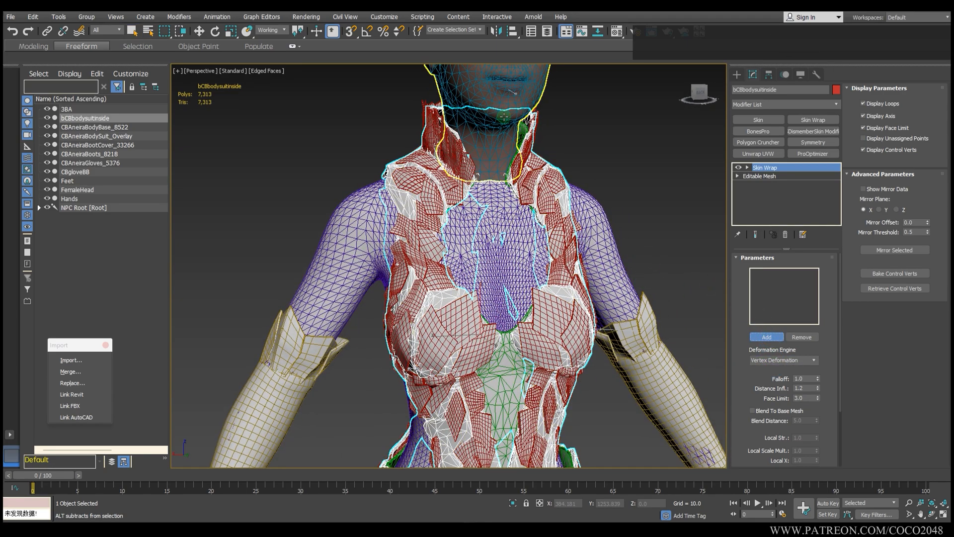
middle_drag(514, 93, 495, 213)
click(518, 102)
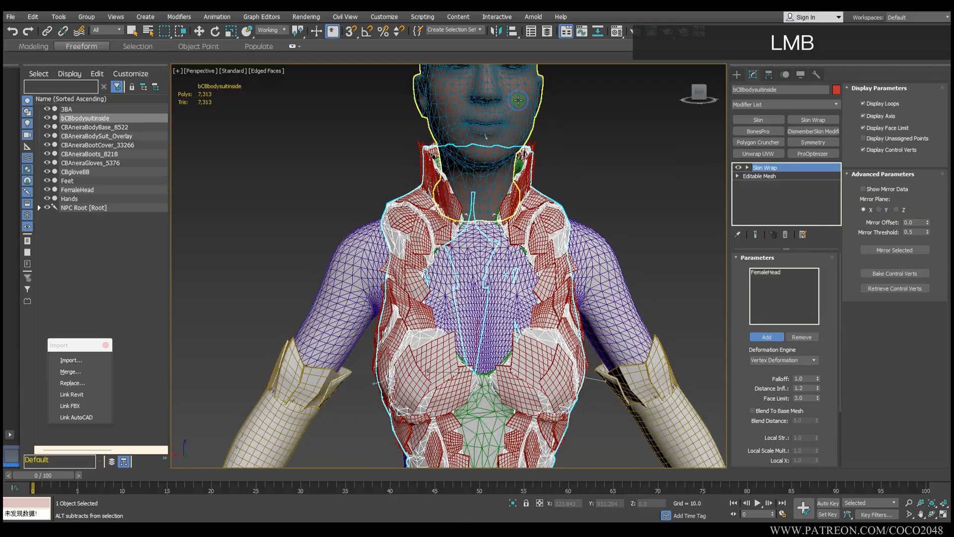
click(602, 253)
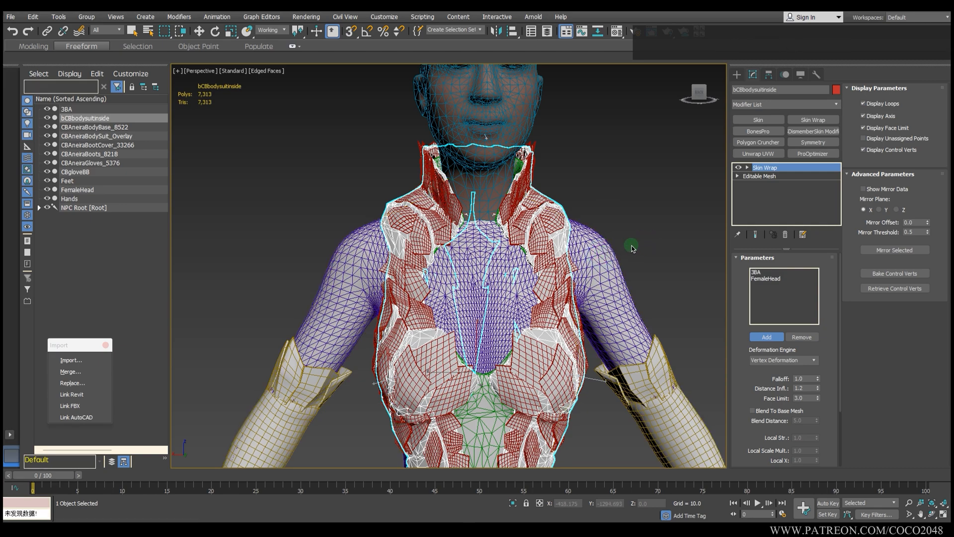
Turn off the edged-faces display so the viewport shows plain shading.
key(F4)
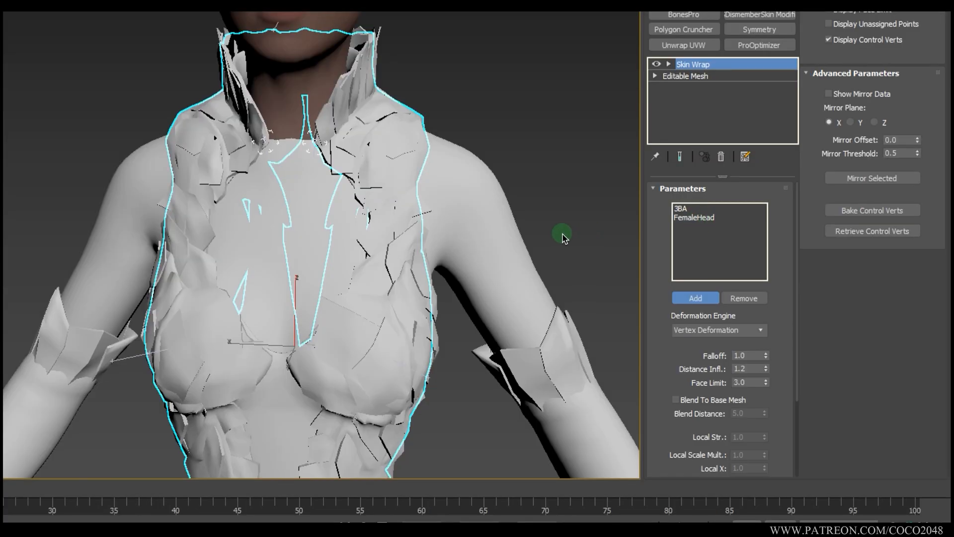
alt+middle_drag(563, 234, 588, 260)
middle_drag(588, 260, 562, 206)
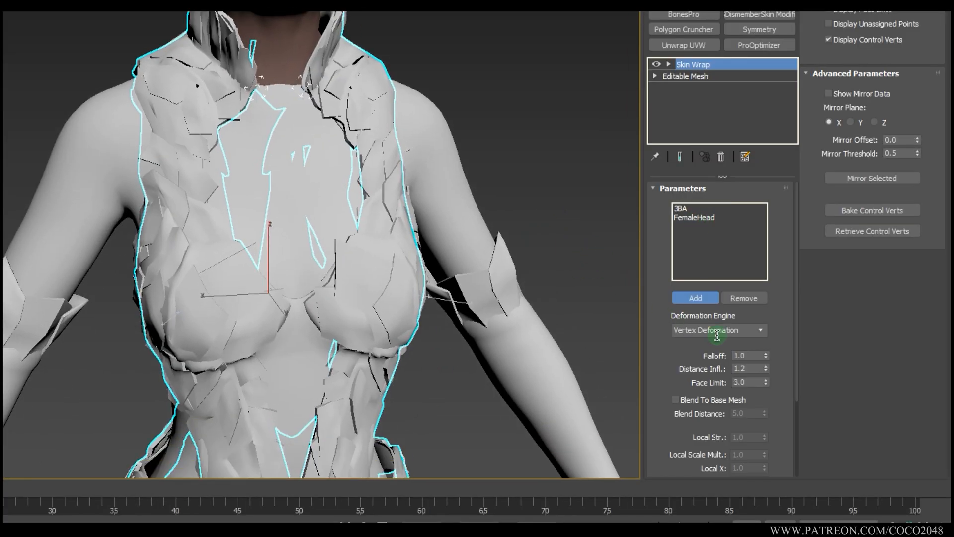
Set the Skin Wrap's deformation engine to Face Deformation and enable Blend To Base Mesh and Weight All Points.
click(758, 332)
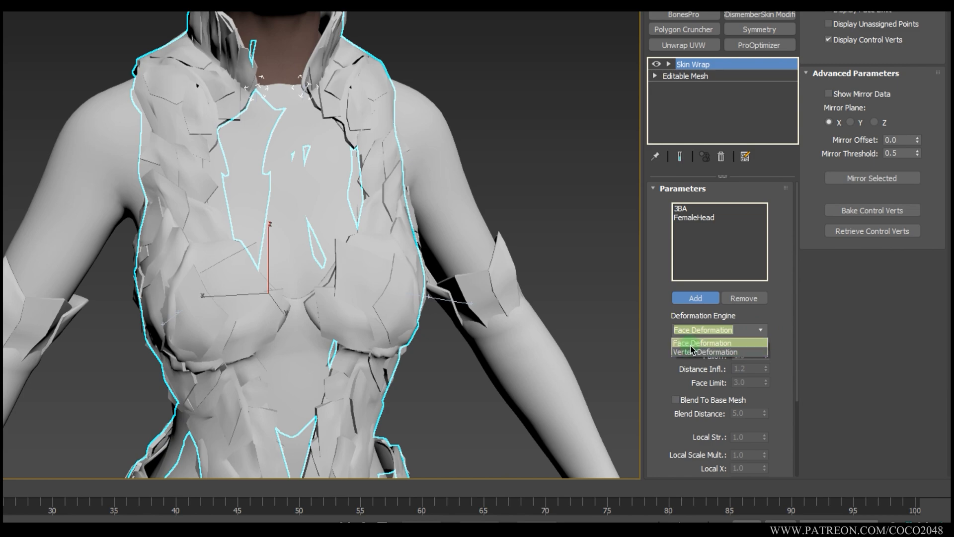
click(671, 347)
scroll(686, 363, down, 2)
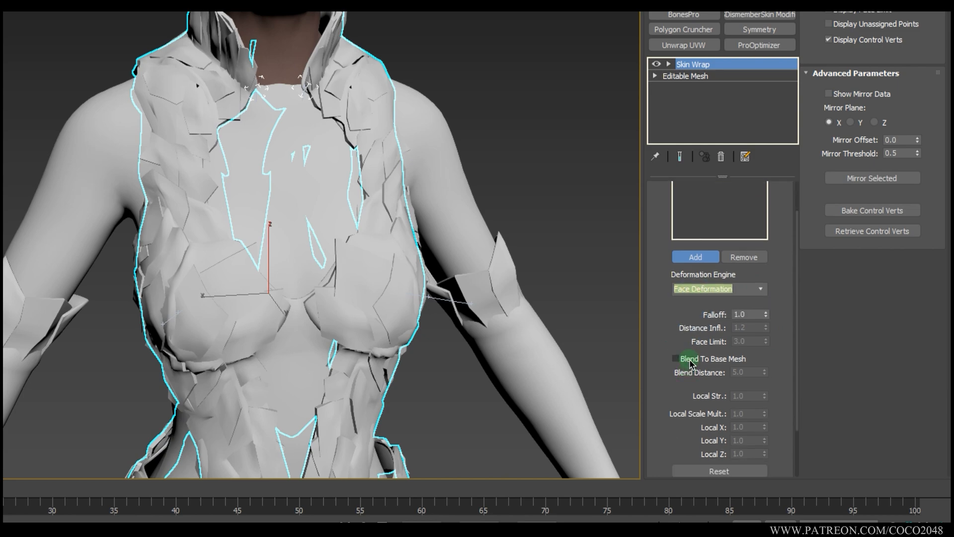
click(689, 362)
scroll(692, 368, down, 3)
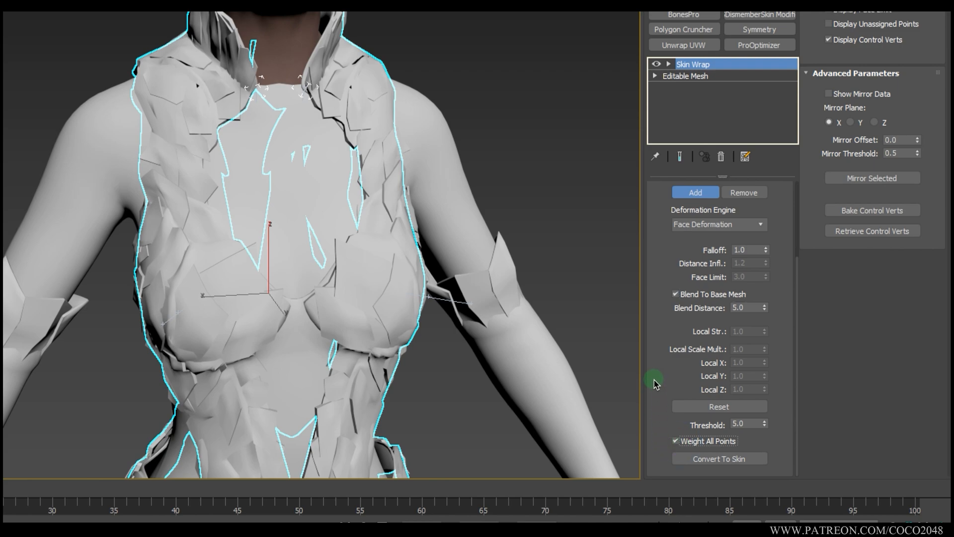
Review the Skin Wrap parameters and convert the bCBbodysuitinside Skin Wrap to a Skin modifier.
scroll(659, 366, up, 1)
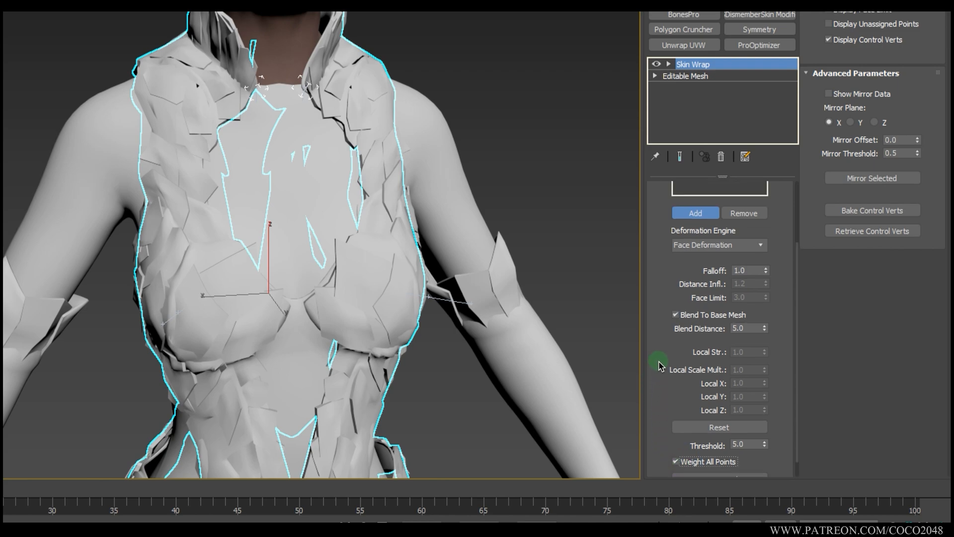
scroll(660, 360, up, 4)
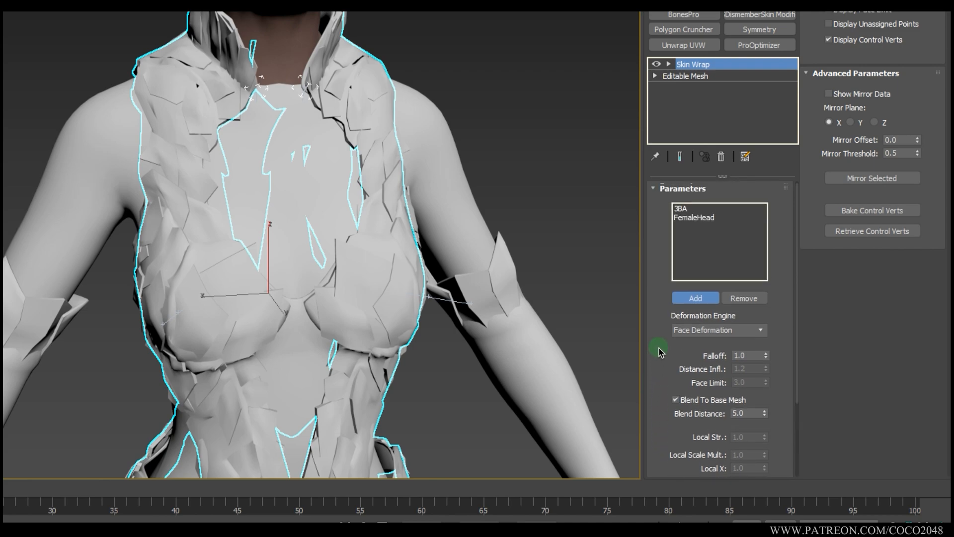
scroll(661, 363, down, 5)
click(731, 459)
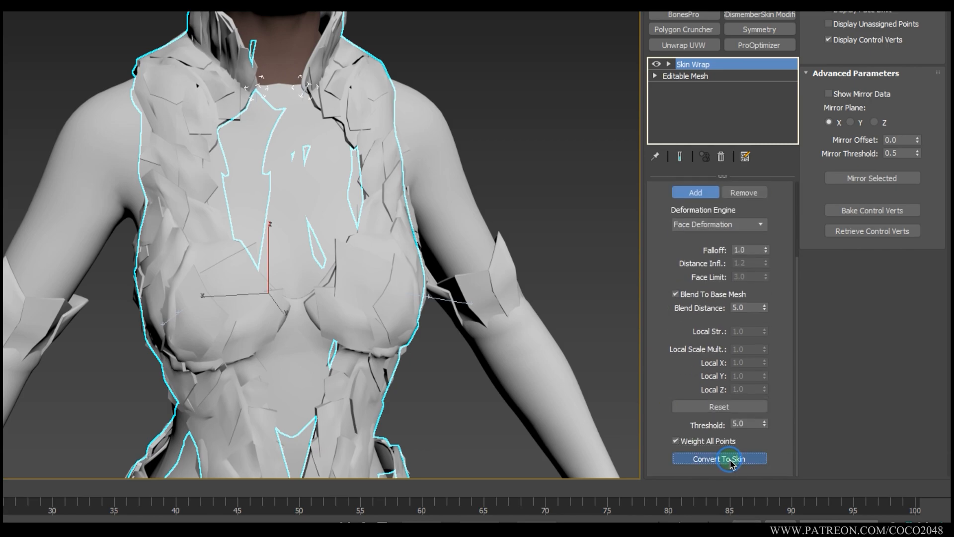
alt+middle_drag(646, 298, 451, 260)
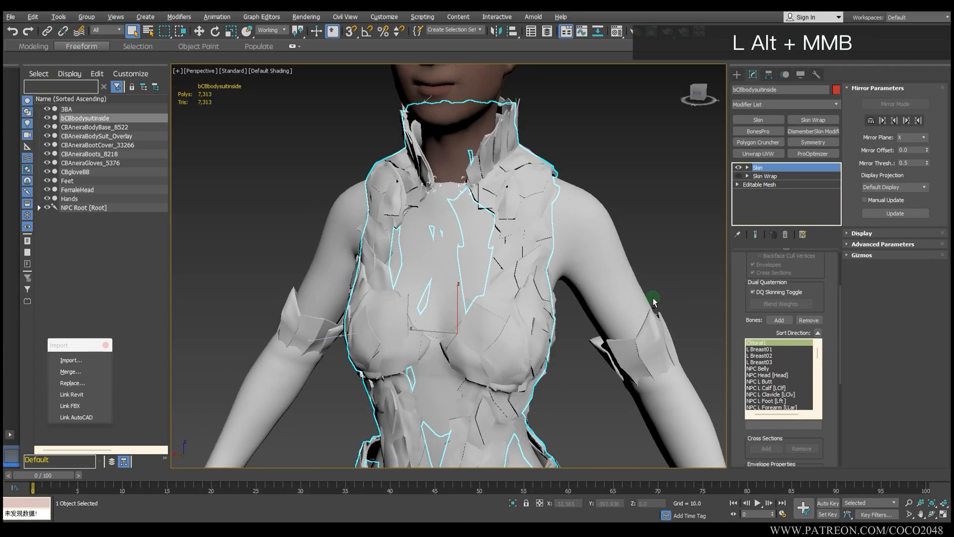
Select the CBAneiraBodyBase_8522 mesh beneath the armour plates and add a Skin Wrap modifier to it.
click(396, 199)
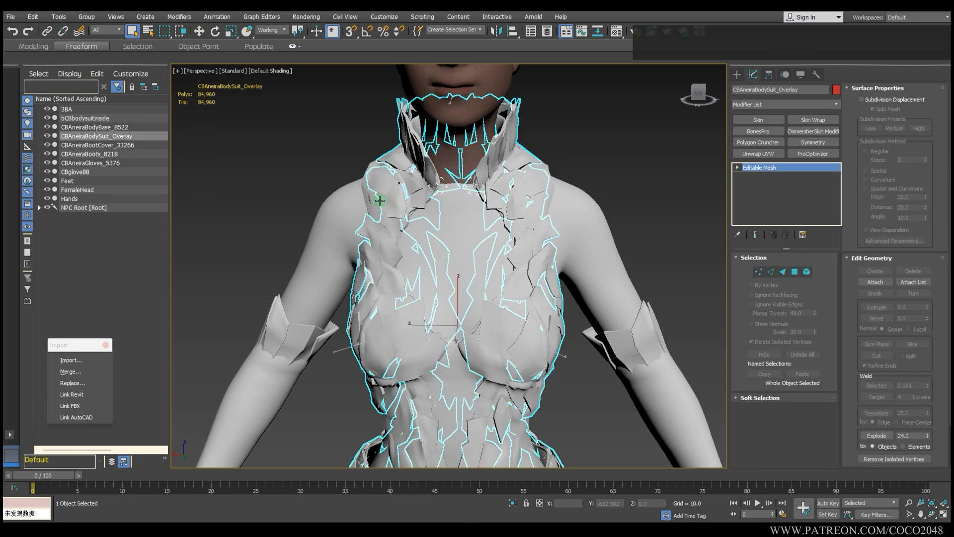
click(380, 201)
alt+middle_drag(380, 201, 382, 220)
click(560, 188)
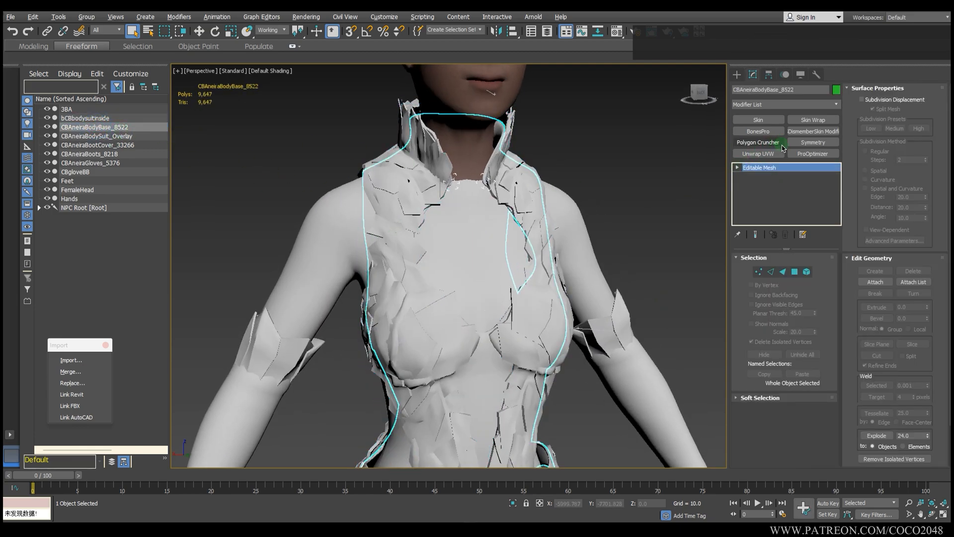
click(813, 120)
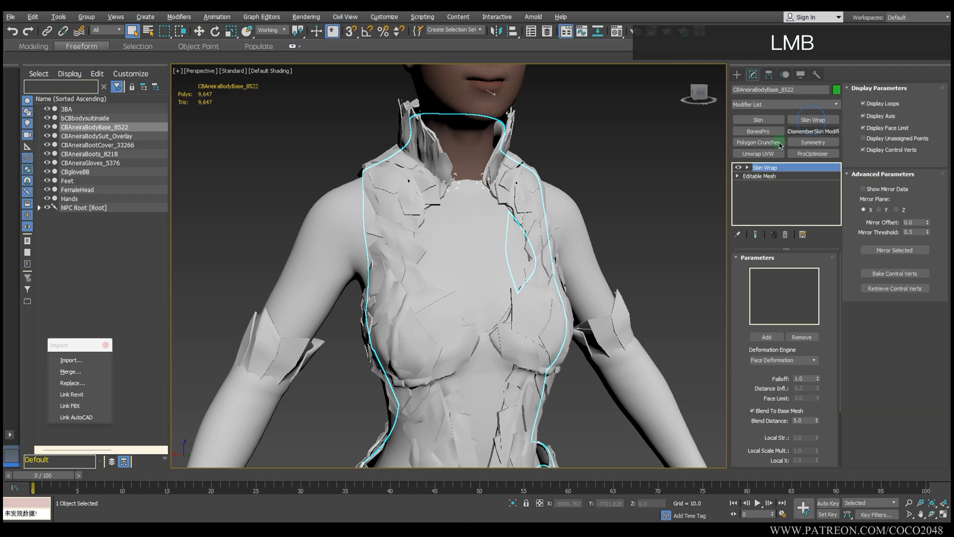
click(741, 333)
mouse_move(619, 284)
alt+middle_down()
mouse_move(601, 290)
mouse_move(624, 299)
mouse_move(609, 296)
alt+middle_up()
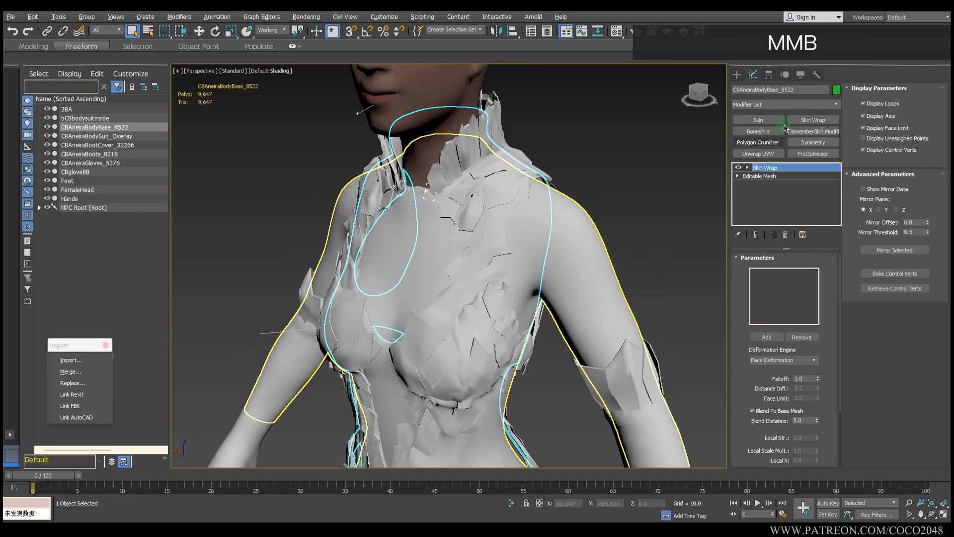
Set the shaded display to Object Color and turn the edged-faces display back on.
click(800, 74)
click(767, 140)
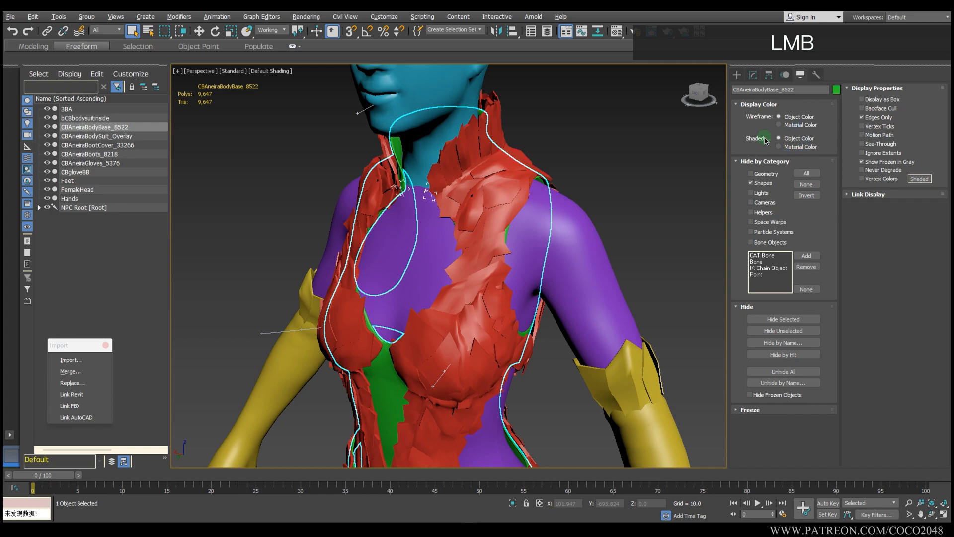
click(754, 75)
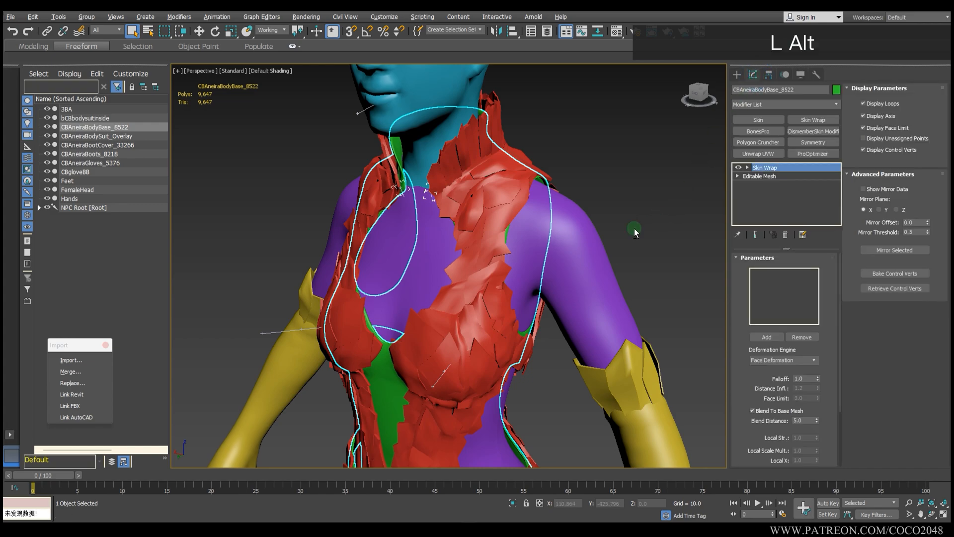
alt+middle_drag(634, 229, 660, 221)
scroll(663, 216, down, 2)
key(F3)
key(F3)
key(F4)
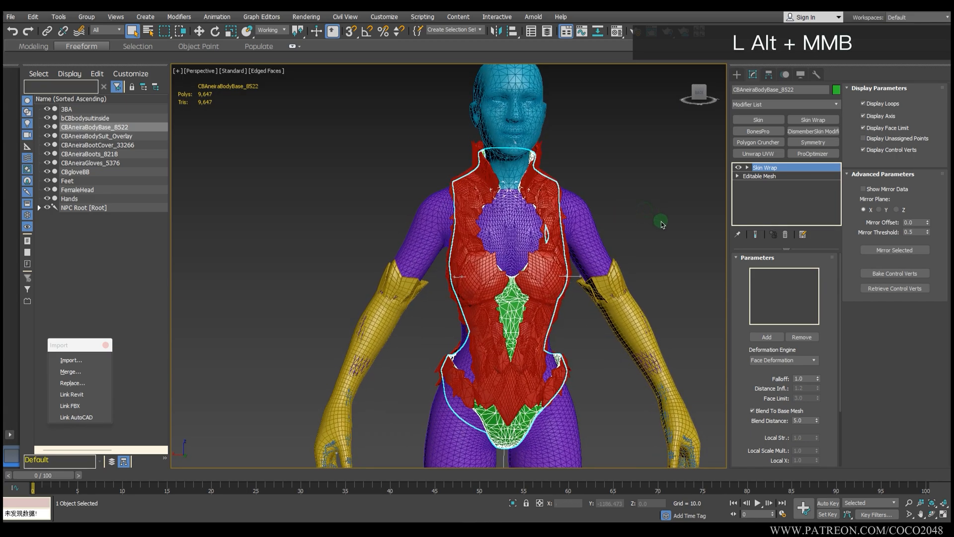
Add 3BA and FemaleHead as control objects of the CBAneiraBodyBase_8522 Skin Wrap modifier.
alt+middle_drag(711, 322, 756, 316)
click(767, 337)
click(599, 226)
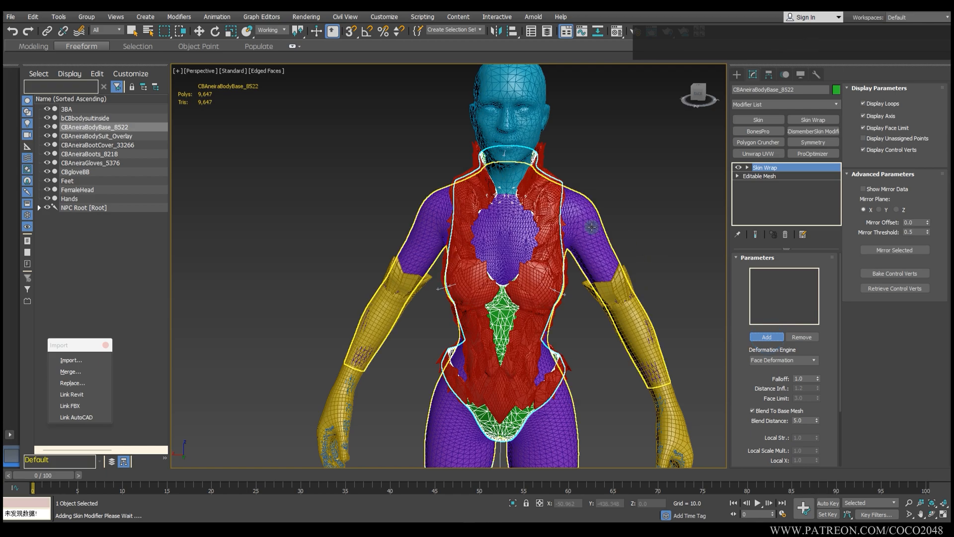
scroll(751, 293, up, 1)
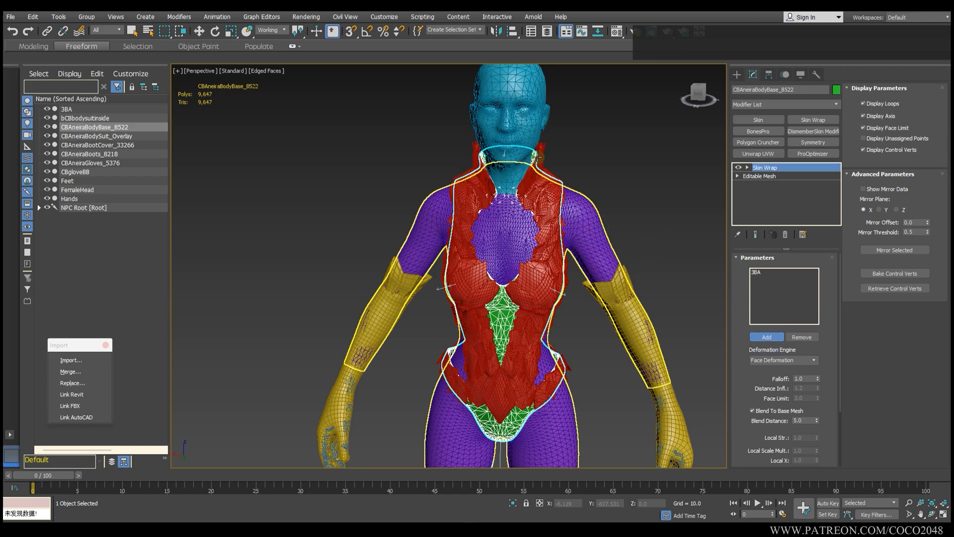
click(531, 96)
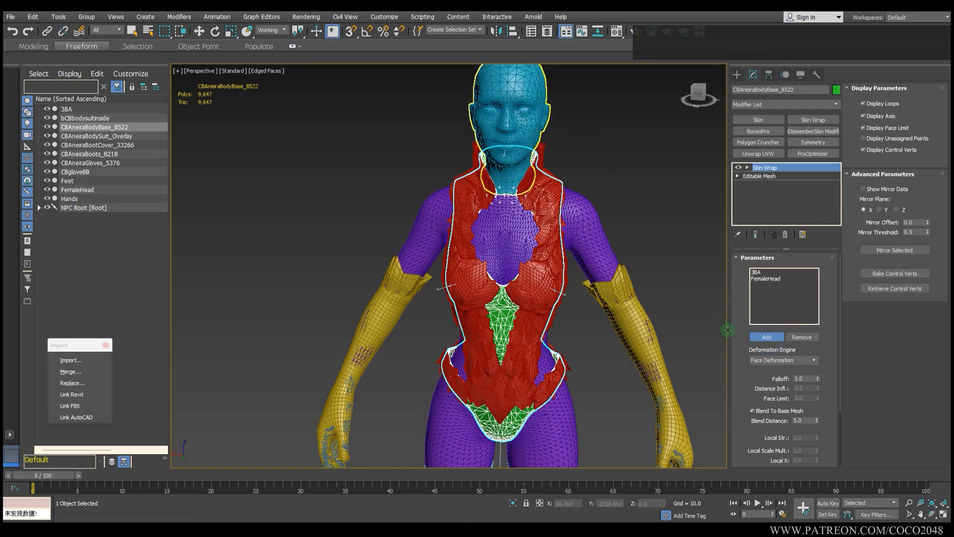
scroll(775, 363, down, 3)
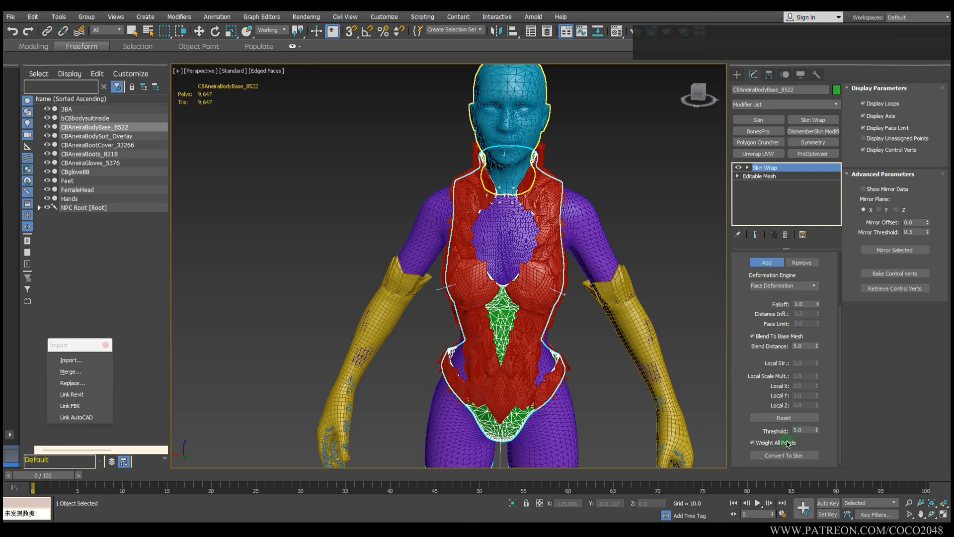
Convert the Skin Wrap on CBAneiraBodyBase_8522 to a Skin modifier.
click(789, 455)
alt+middle_drag(584, 301, 571, 267)
Give the CBgloveBB upper glove cuffs a Skin Wrap controlled by 3BA and convert it to a Skin modifier.
click(601, 284)
click(813, 119)
click(767, 337)
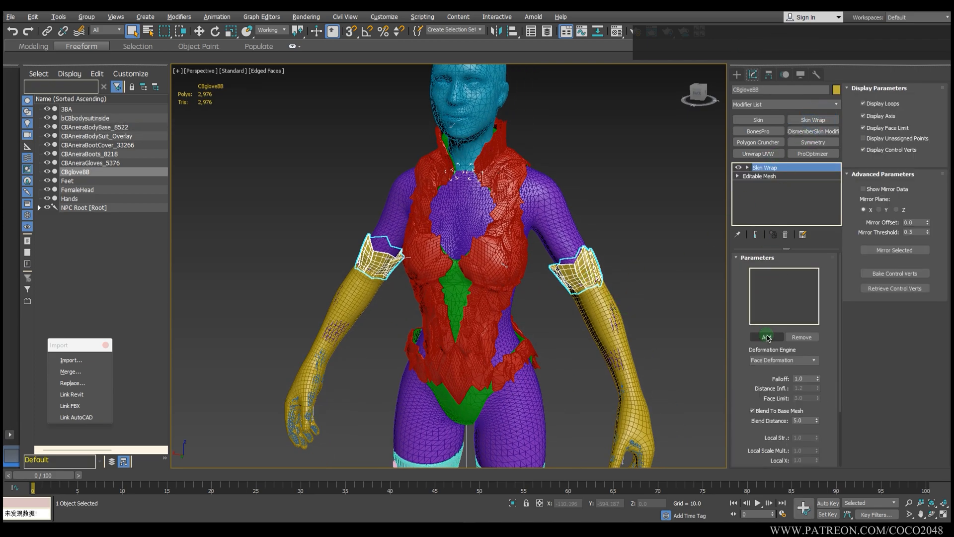
click(590, 211)
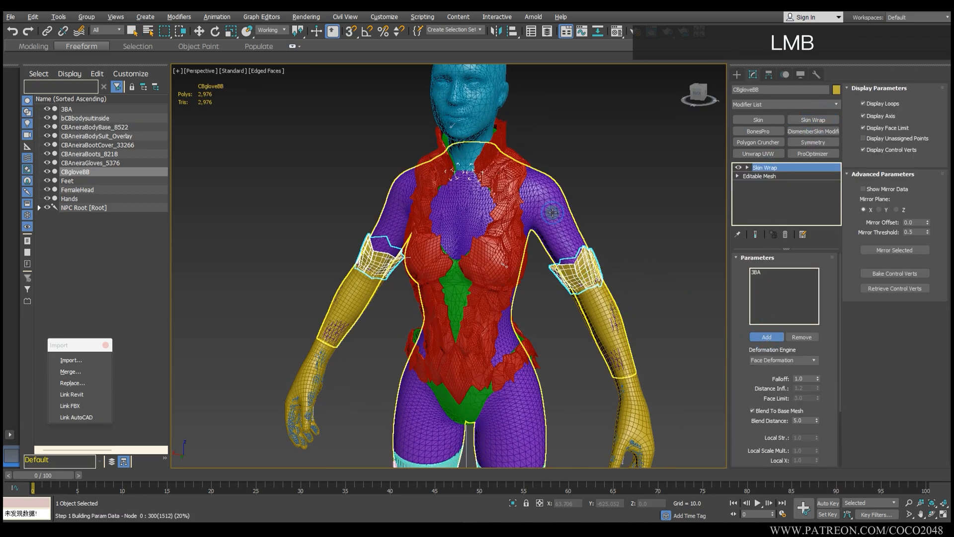
middle_drag(699, 366, 710, 340)
scroll(746, 377, down, 5)
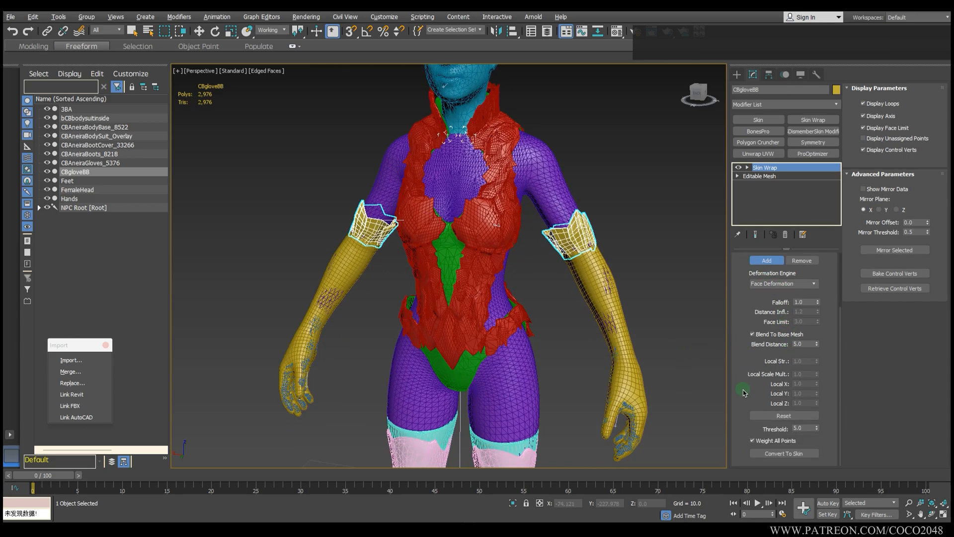
click(785, 453)
Apply a Skin Wrap with 3BA and Hands as control objects to CBAneiraGloves_5376 and convert it to Skin.
click(595, 277)
alt+middle_drag(595, 278, 696, 263)
click(813, 120)
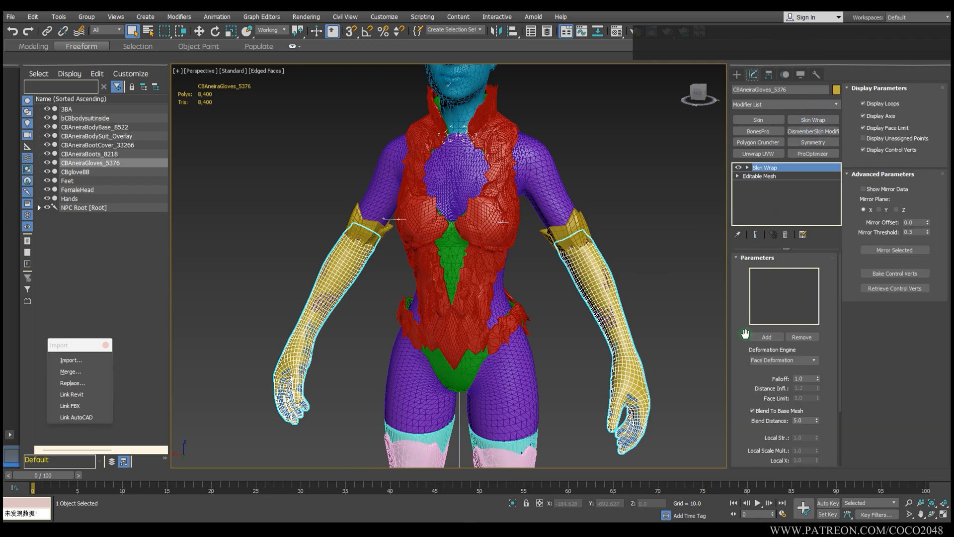
click(765, 338)
click(541, 176)
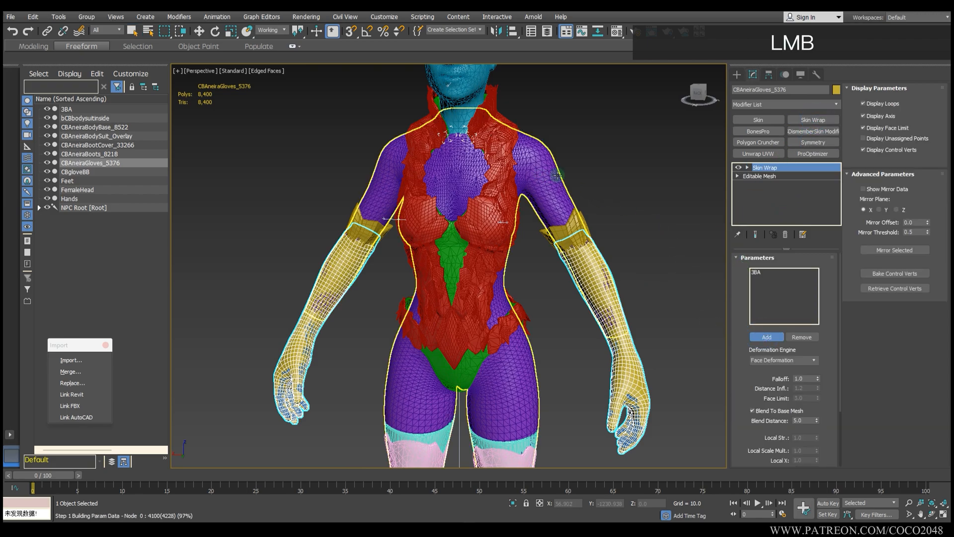
click(74, 199)
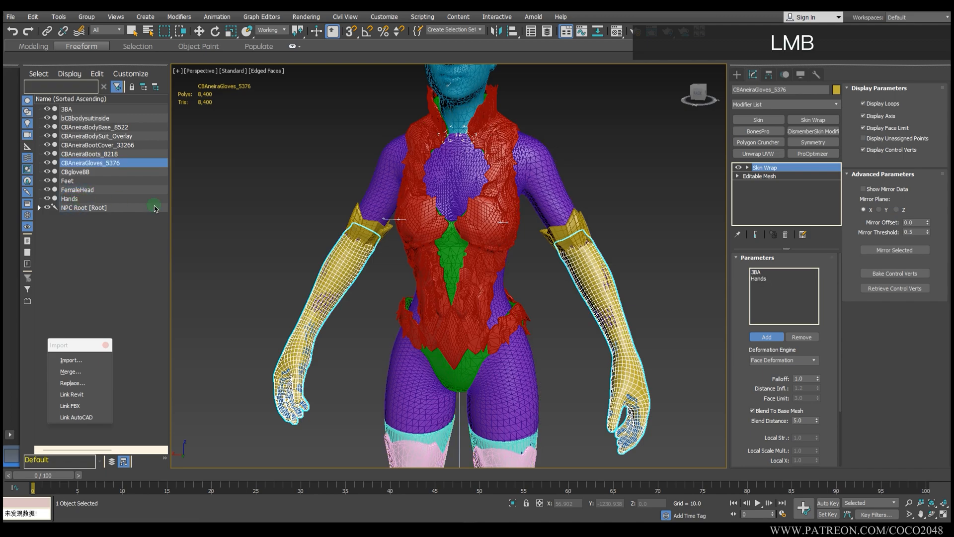
scroll(761, 284, down, 5)
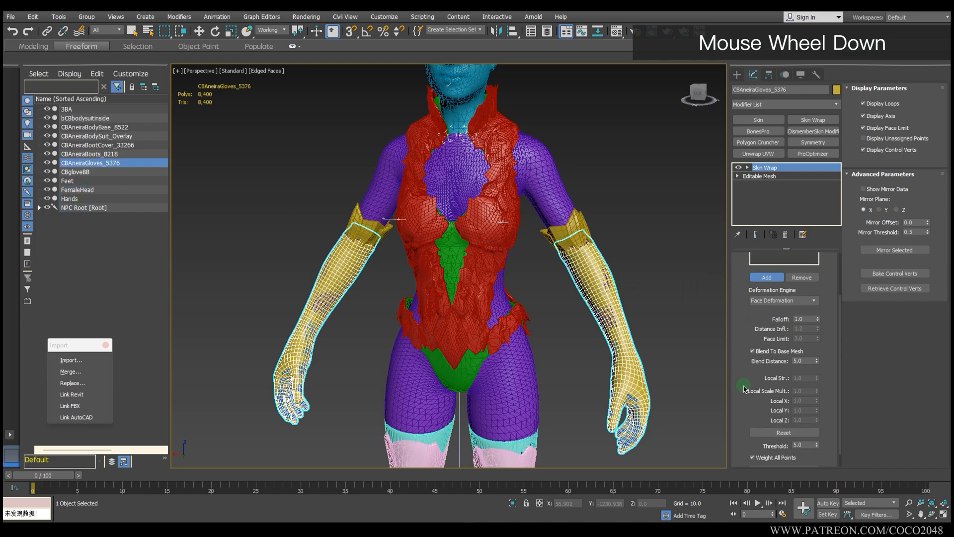
click(758, 120)
alt+middle_drag(657, 278, 646, 255)
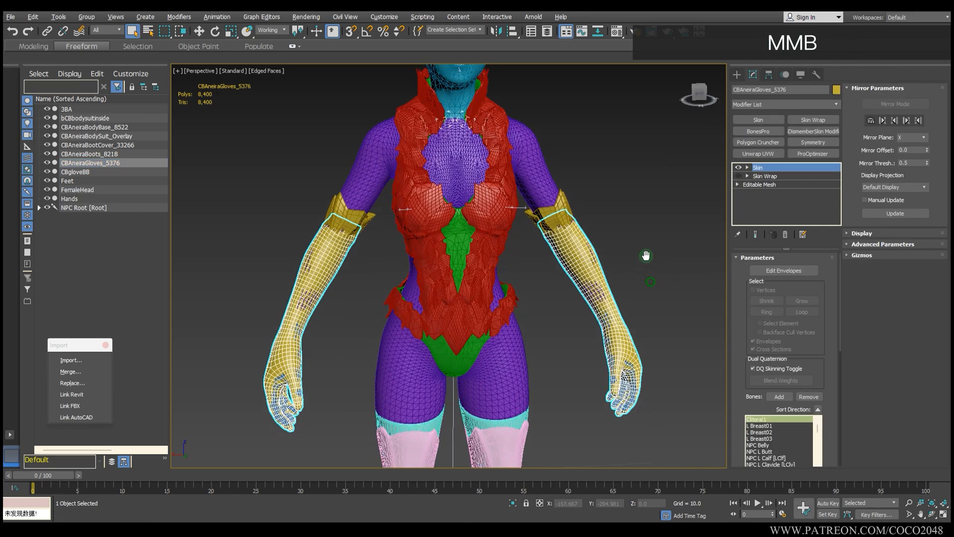
Apply a Skin Wrap with 3BA and FemaleHead as control objects to CBAneiraBodySuit_Overlay and convert it to Skin.
middle_drag(535, 328, 535, 262)
click(461, 244)
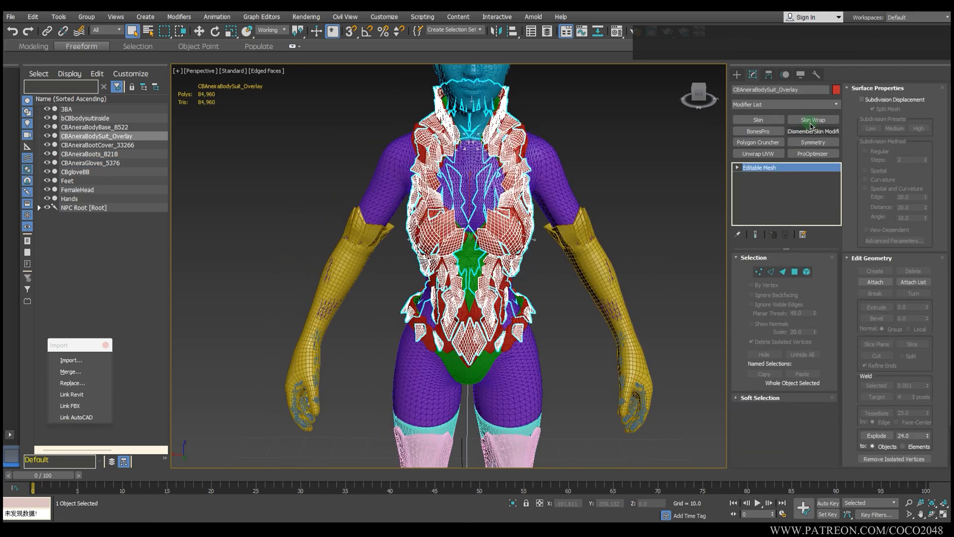
click(811, 122)
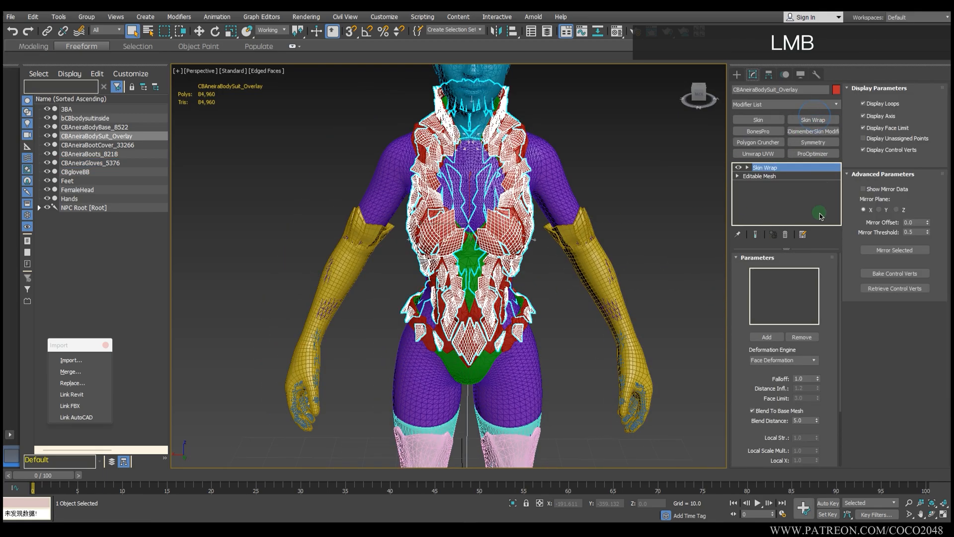
click(767, 337)
click(547, 171)
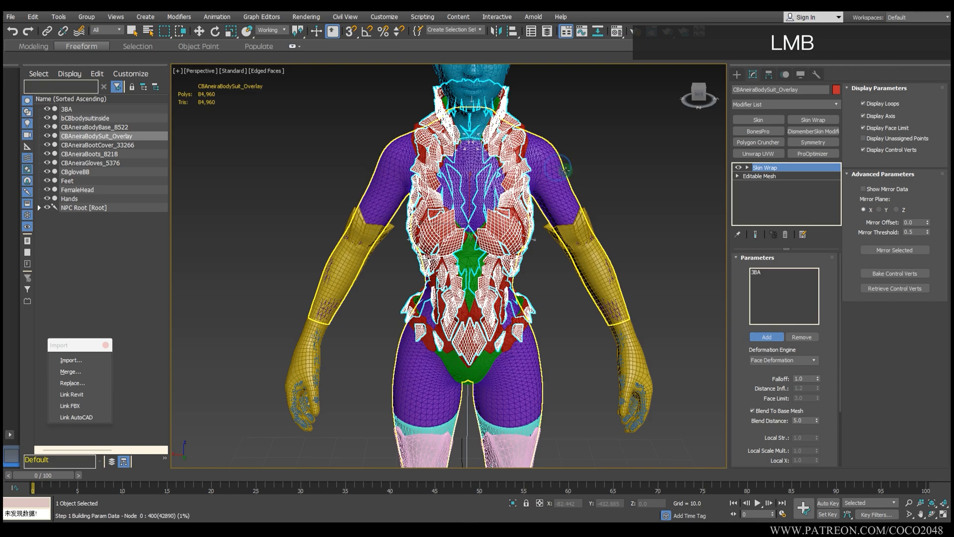
middle_click(620, 179)
mouse_move(619, 202)
alt+middle_down()
mouse_move(625, 237)
mouse_move(622, 220)
alt+middle_up()
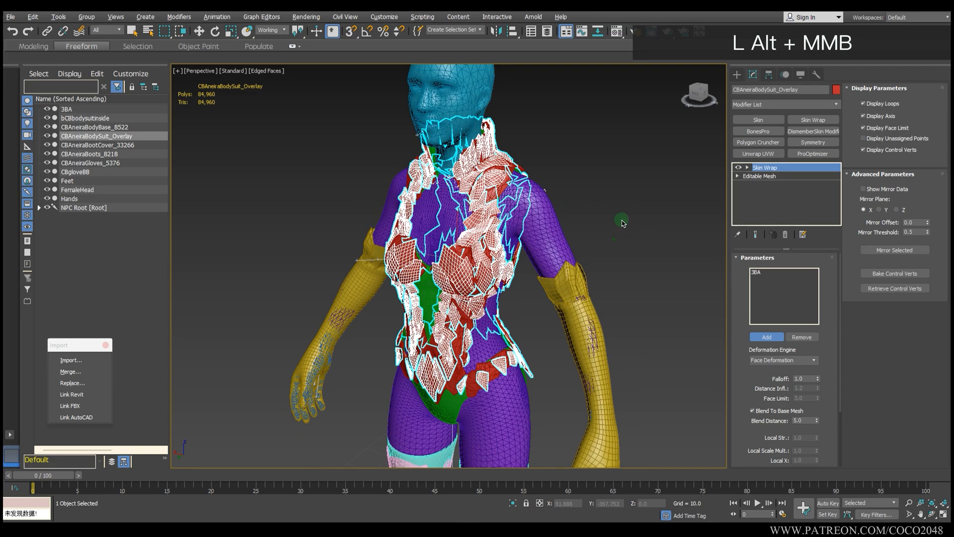
click(495, 86)
scroll(780, 408, down, 5)
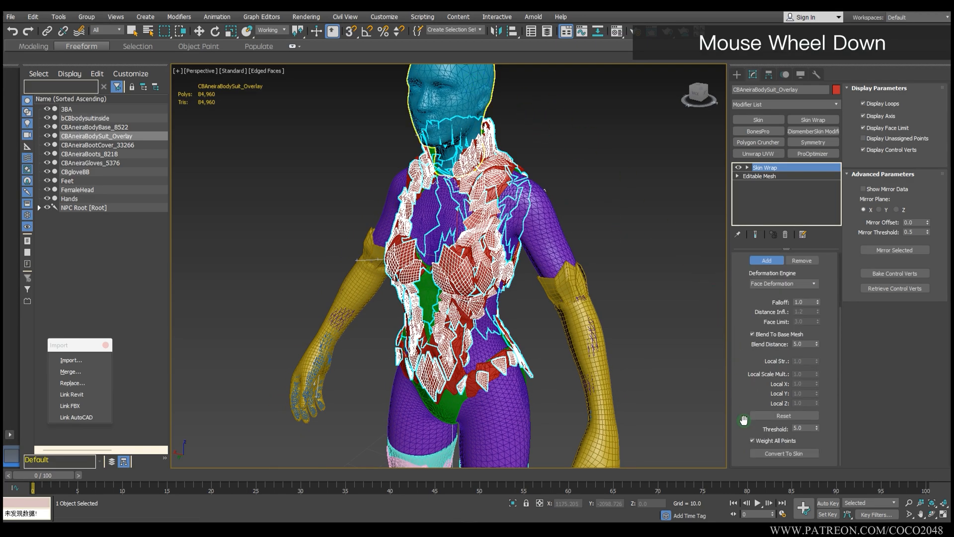
click(794, 455)
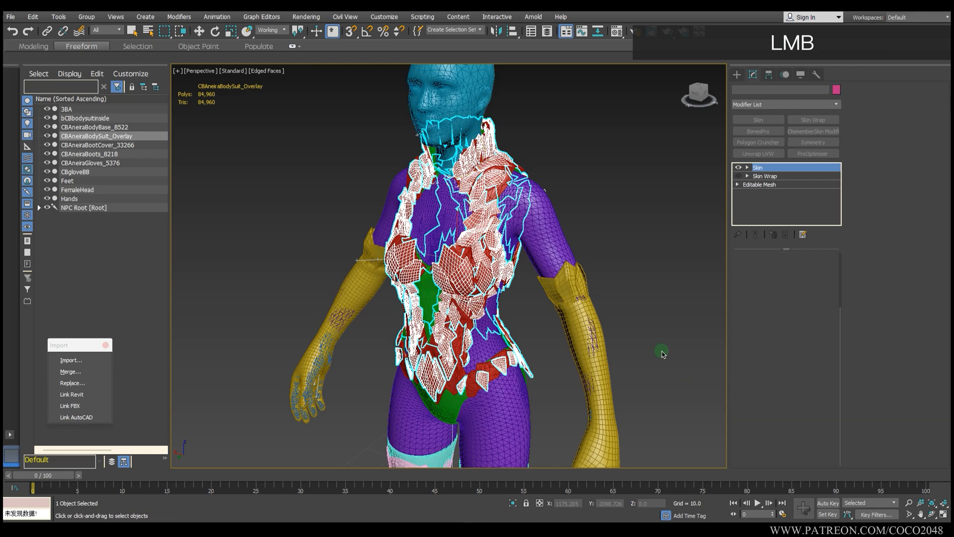
Apply a Skin Wrap with 3BA and Feet as control objects to CBAneiraBootCover_33266 and convert it to Skin.
alt+middle_drag(627, 299, 651, 297)
middle_drag(652, 298, 641, 247)
click(122, 145)
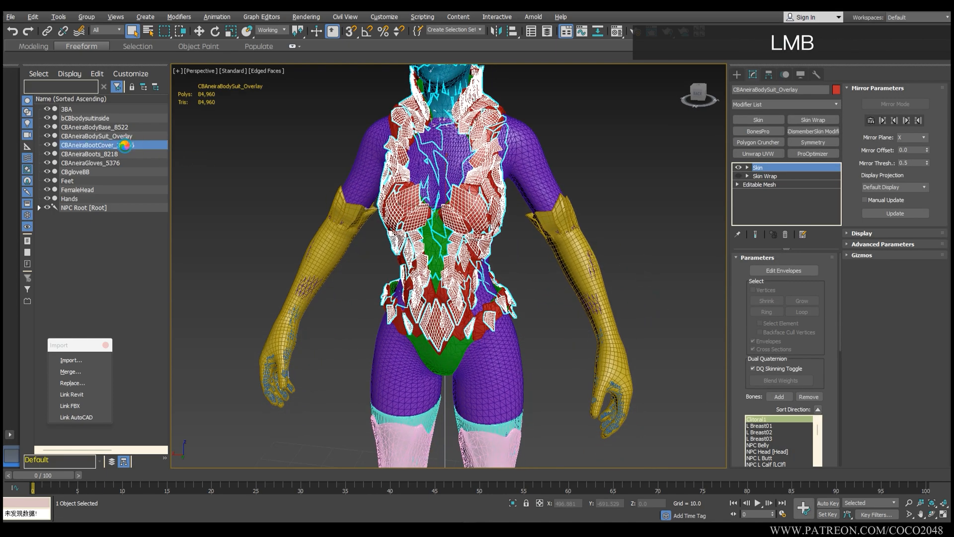
middle_drag(640, 212, 624, 259)
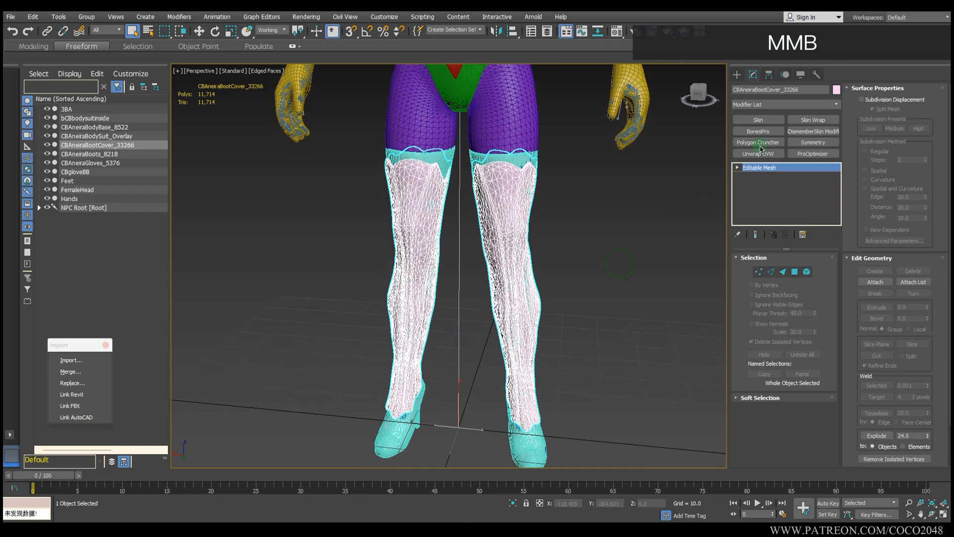
click(812, 120)
click(767, 338)
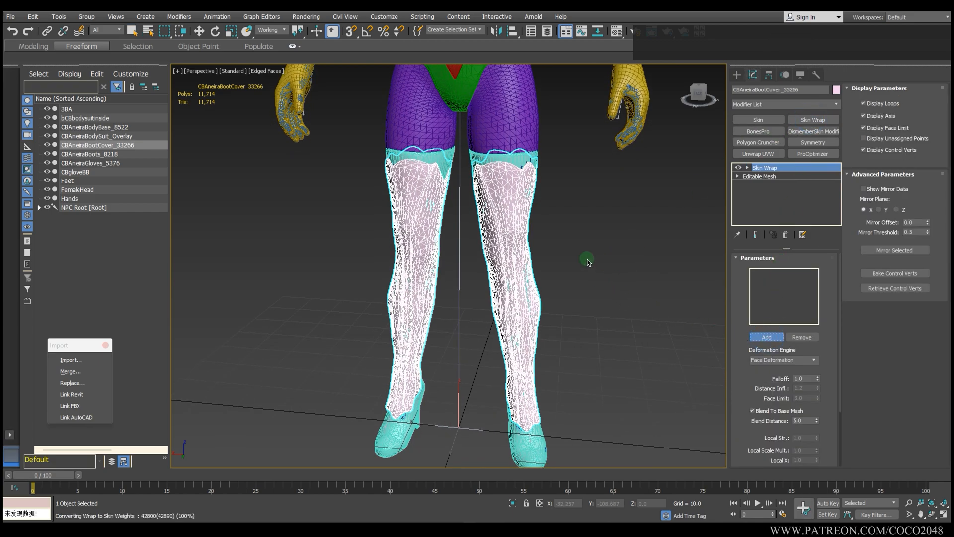
click(69, 111)
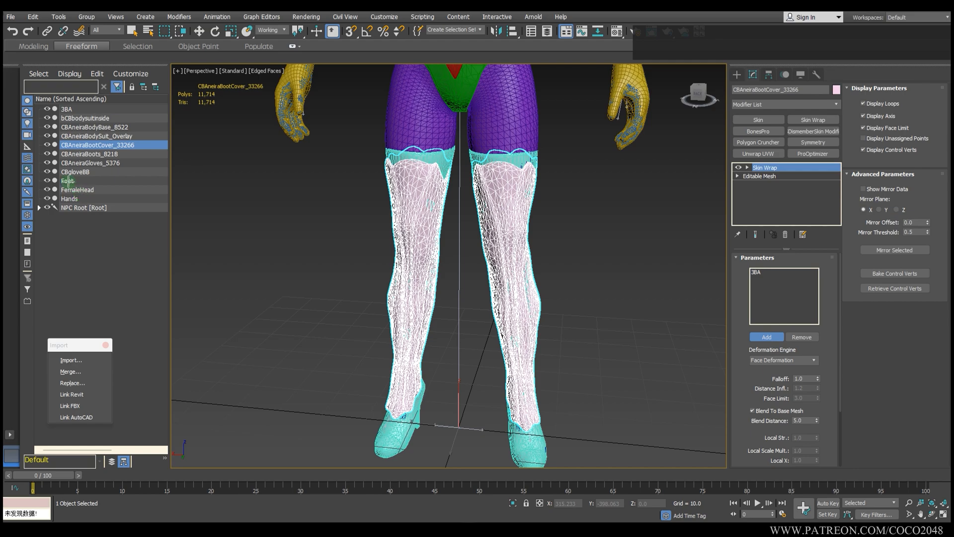
click(68, 181)
scroll(765, 418, down, 3)
click(792, 450)
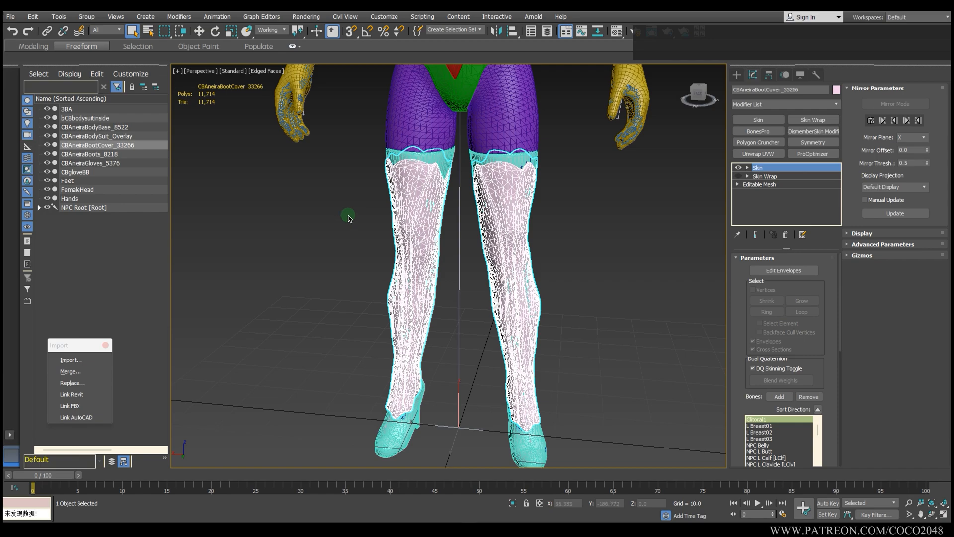
Apply a Skin Wrap with 3BA and Feet as control objects to CBAneiraBoots_8218 and convert it to Skin.
click(104, 155)
click(813, 120)
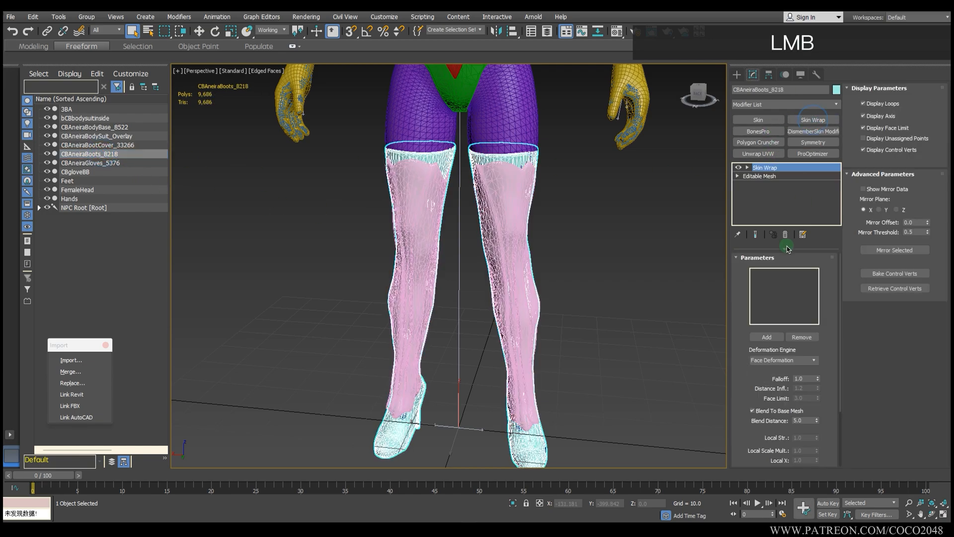
click(768, 337)
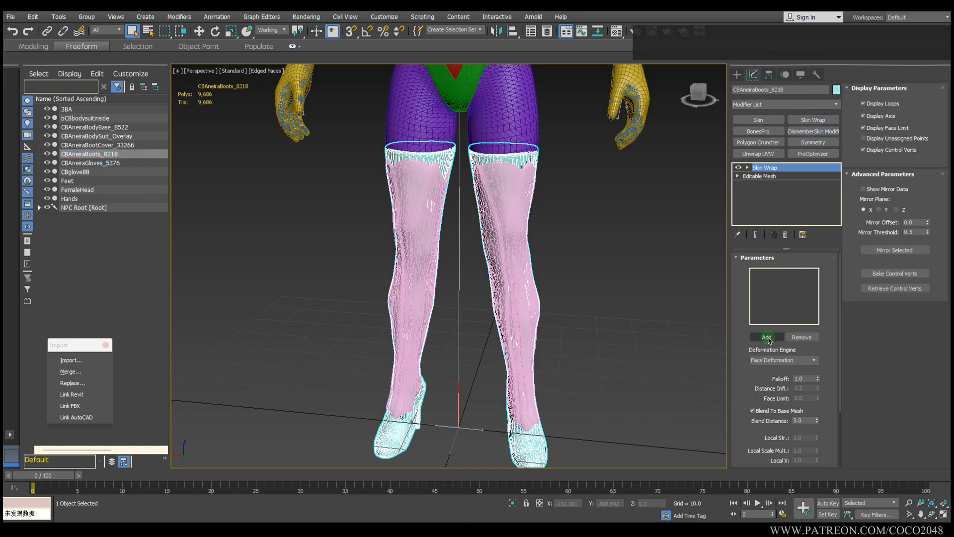
click(67, 108)
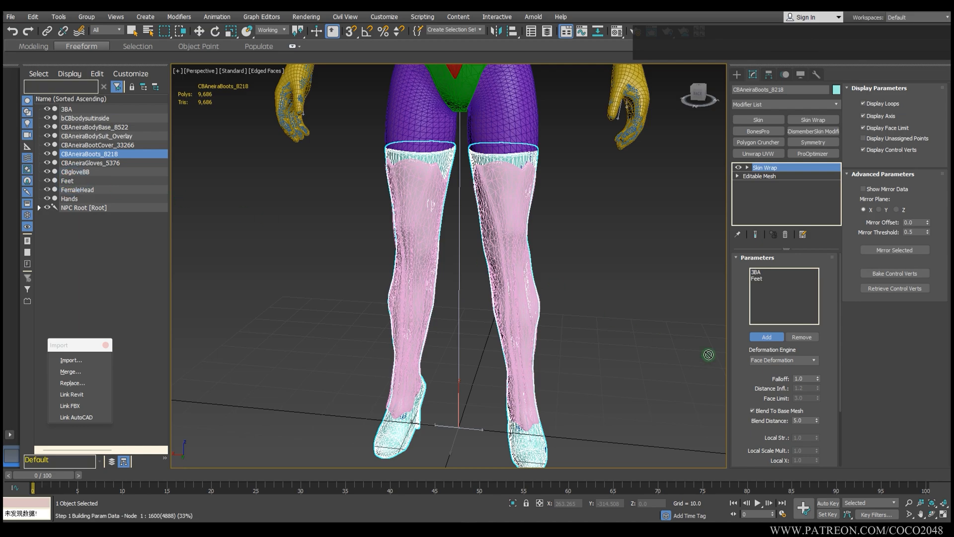
scroll(795, 447, down, 3)
click(797, 453)
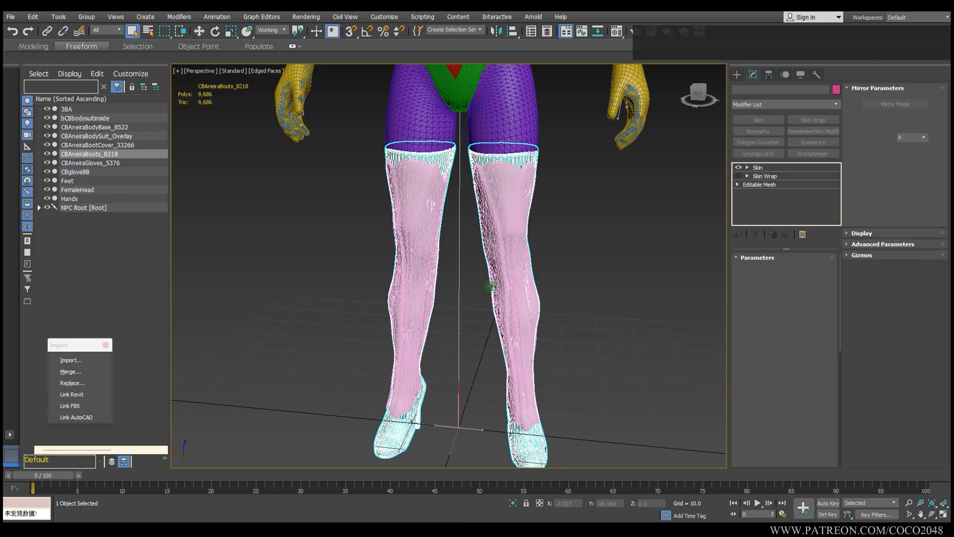
Check the Skin modifiers of CBAneiraGloves_5376 and CBgloveBB and examine the complete outfit from several angles.
click(117, 163)
middle_drag(352, 195, 327, 361)
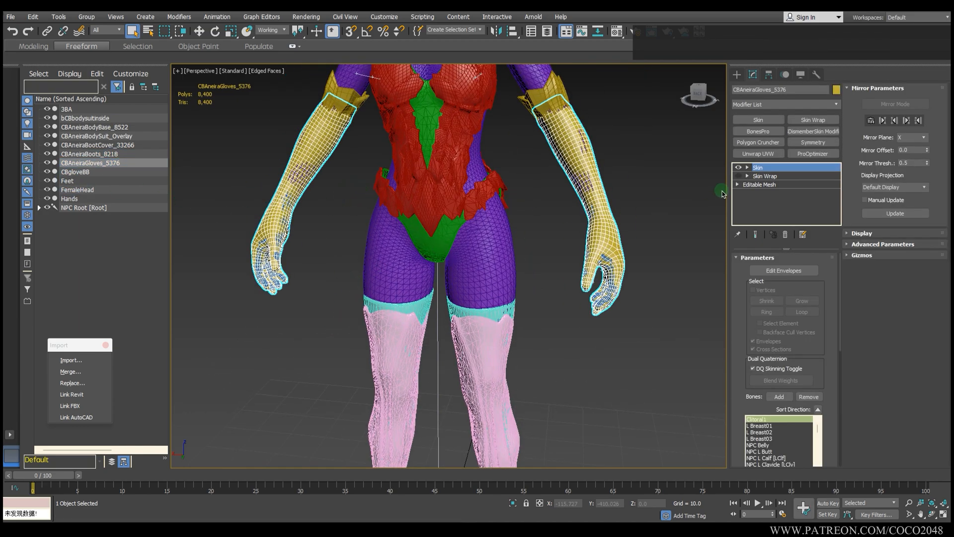
scroll(786, 245, down, 3)
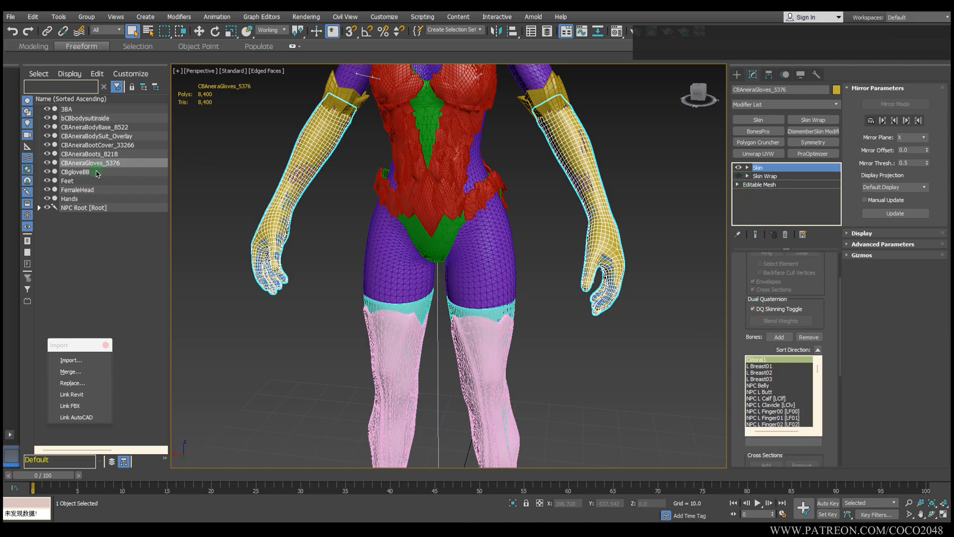
click(79, 172)
scroll(397, 293, down, 5)
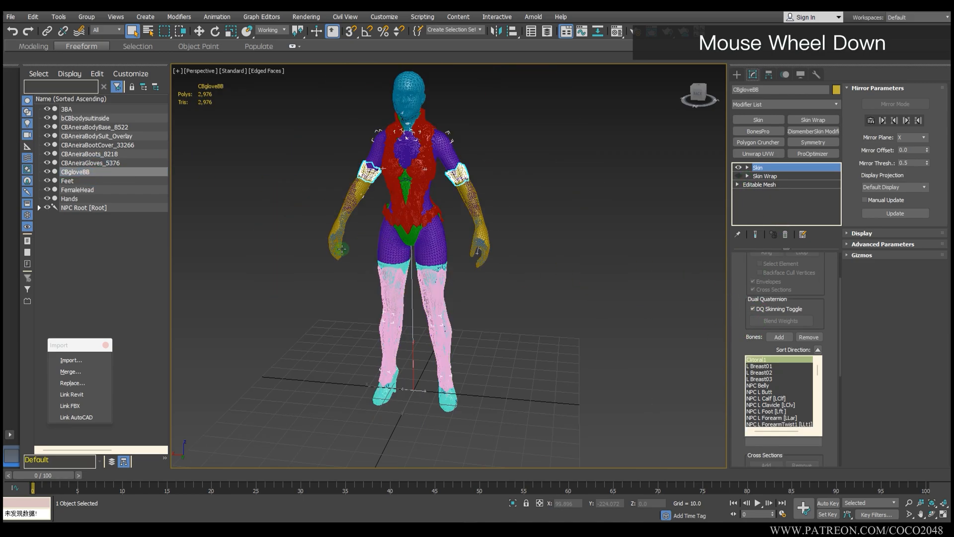
alt+middle_drag(379, 299, 373, 195)
scroll(377, 273, up, 6)
alt+middle_drag(354, 277, 373, 244)
scroll(373, 240, down, 5)
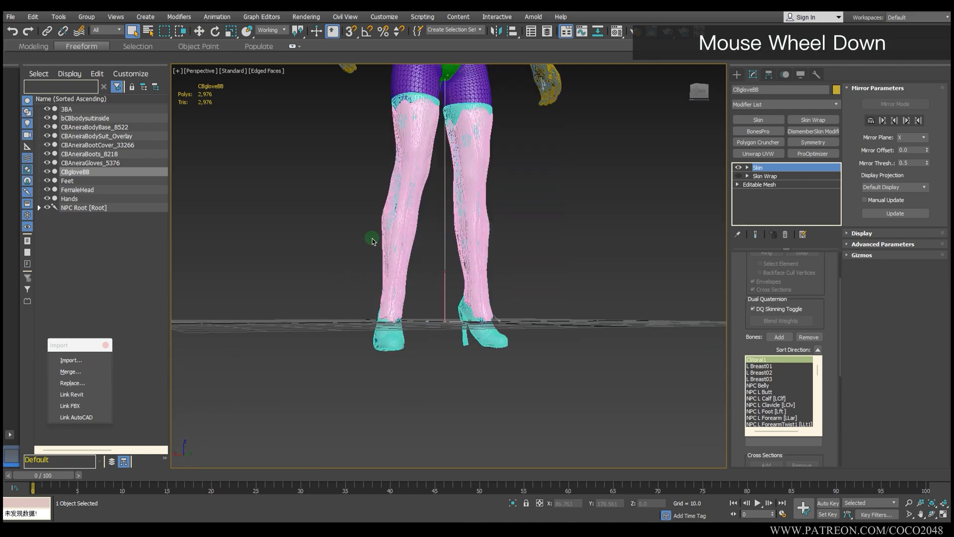
middle_drag(376, 169, 333, 219)
middle_drag(343, 209, 372, 174)
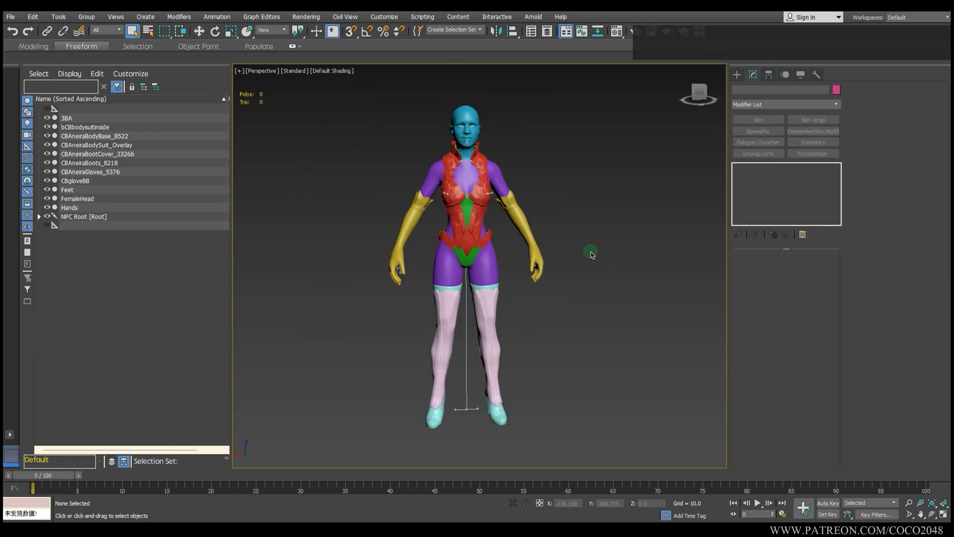
scroll(549, 213, up, 1)
scroll(549, 212, down, 1)
alt+middle_drag(549, 213, 537, 217)
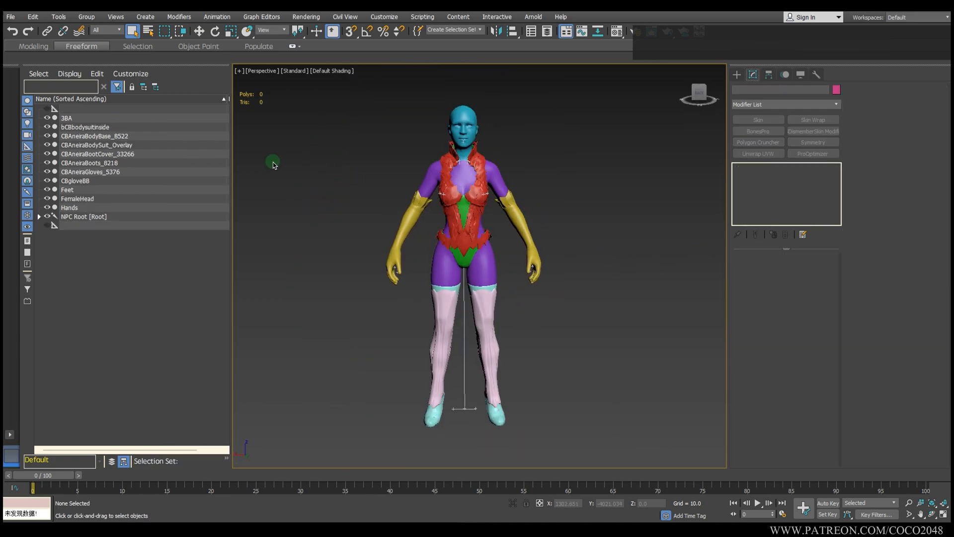
Export the whole scene as the FBX file CBaneriaOutfit_SKINED in the video source folder, using the Autodesk Media & Entertainment preset.
click(11, 20)
mouse_move(88, 167)
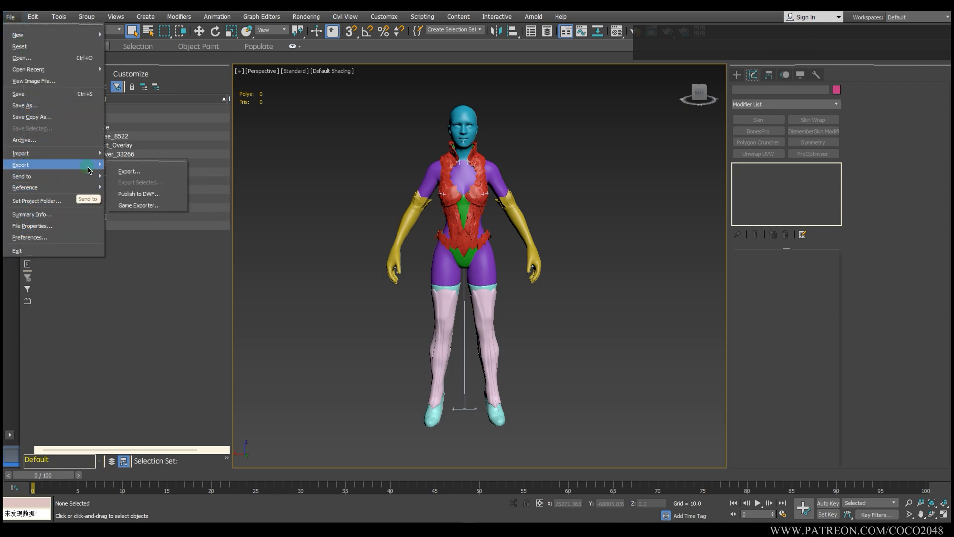
click(133, 171)
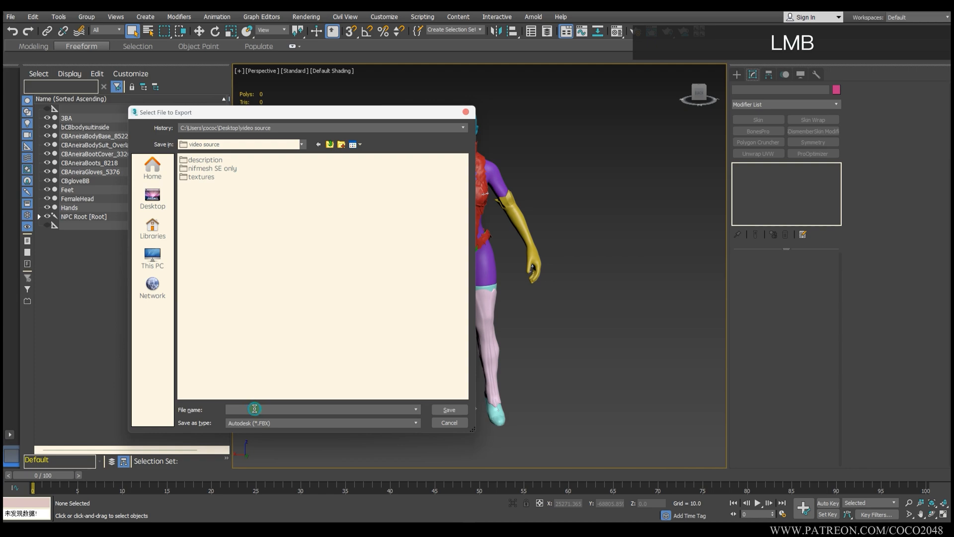
key(Caps_Lock)
text(C)
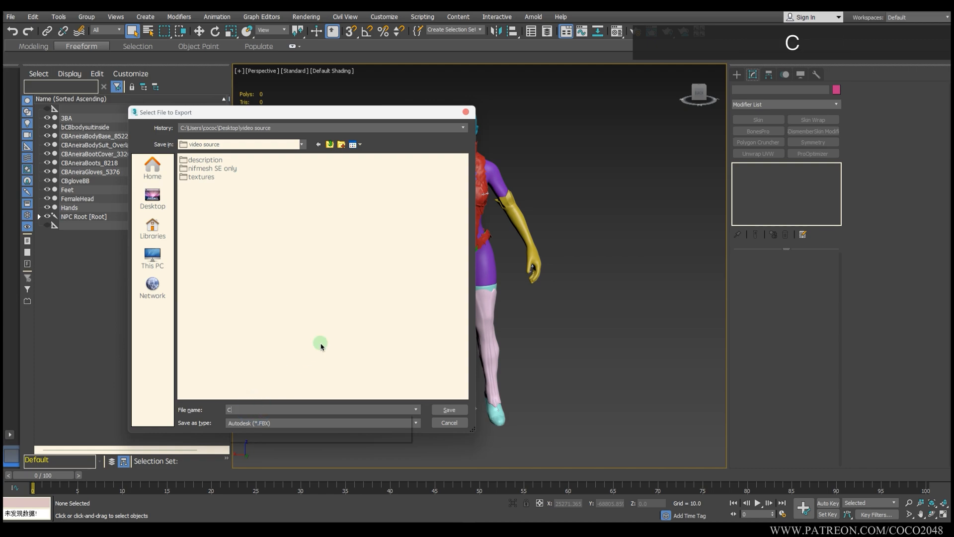
text(B)
key(Down)
key(BackSpace)
key(BackSpace)
key(BackSpace)
key(BackSpace)
key(BackSpace)
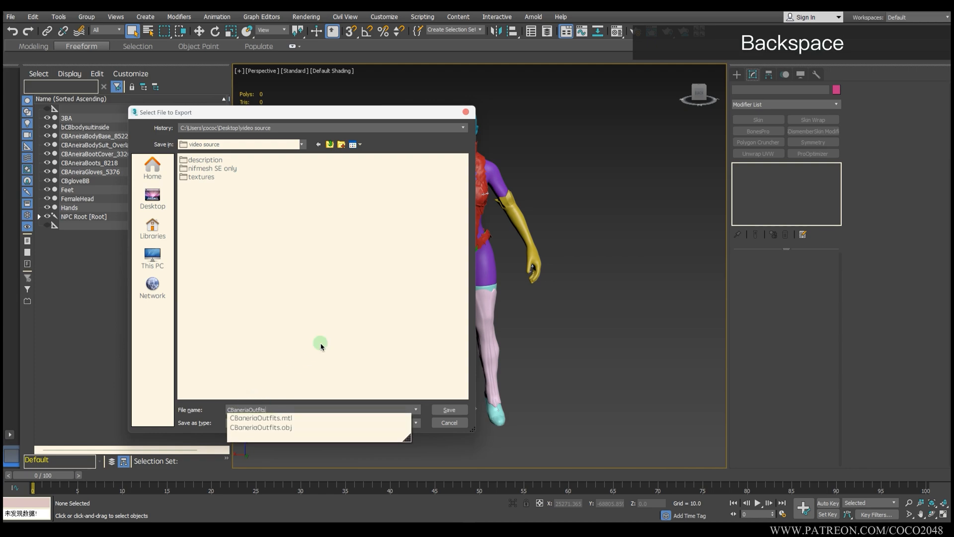
text(_SKIN)
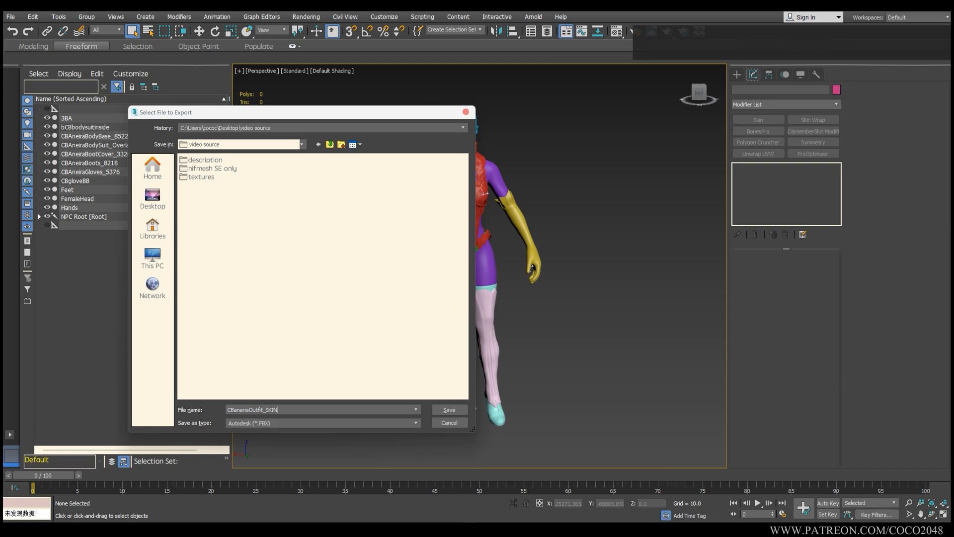
text(E)
key(BackSpace)
text(ED)
click(446, 410)
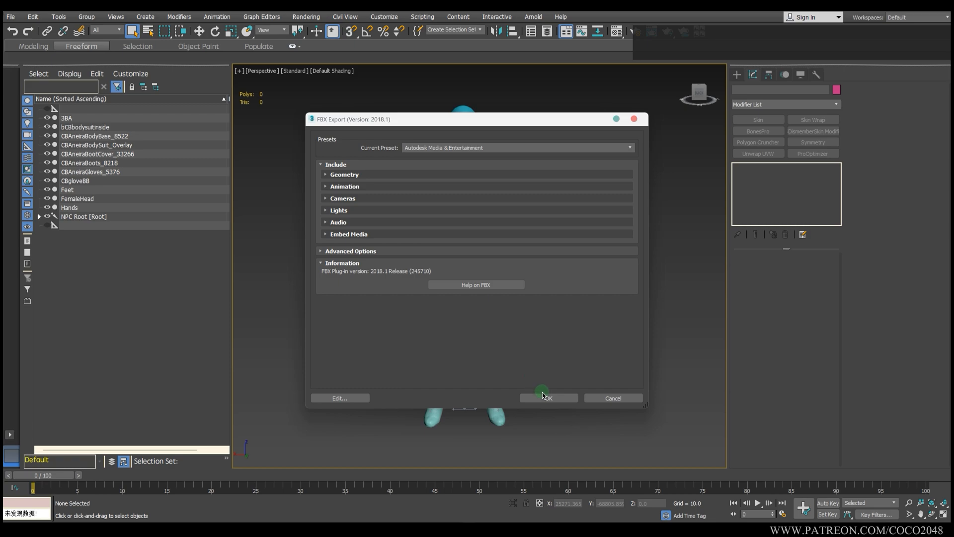
click(544, 396)
click(636, 421)
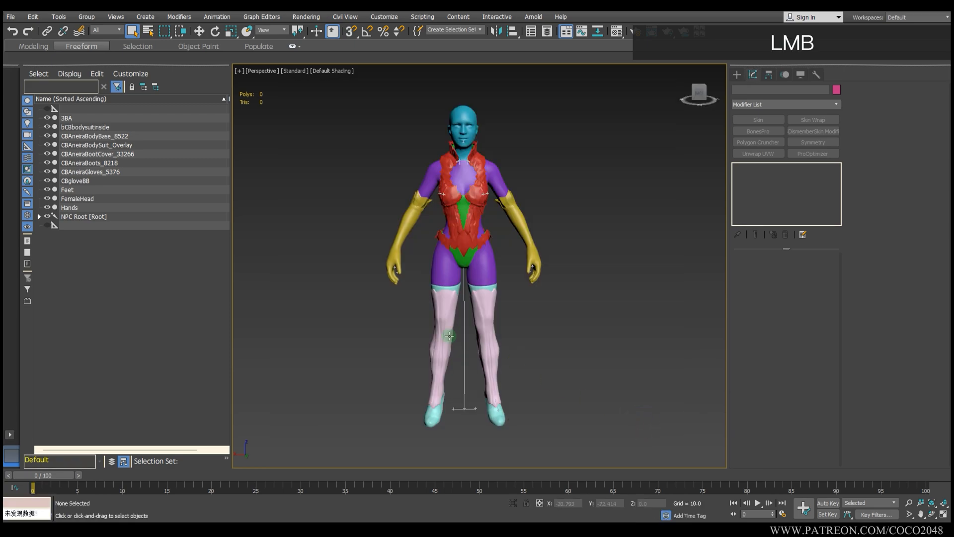
Start a new empty scene, discarding all objects.
click(10, 17)
mouse_move(20, 36)
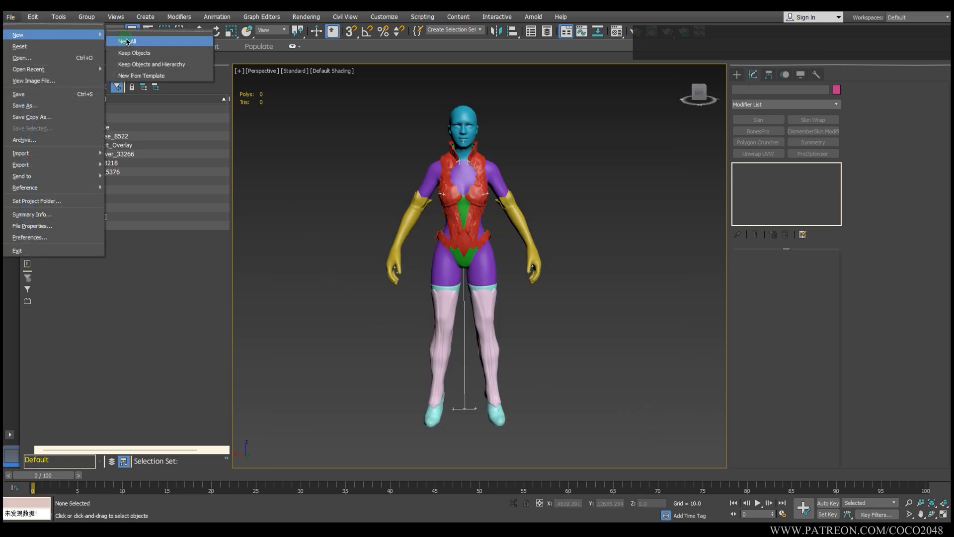
click(132, 36)
Import CBaneriaOutfit_SKINED.FBX from the video source folder into the empty scene.
click(10, 17)
mouse_move(75, 153)
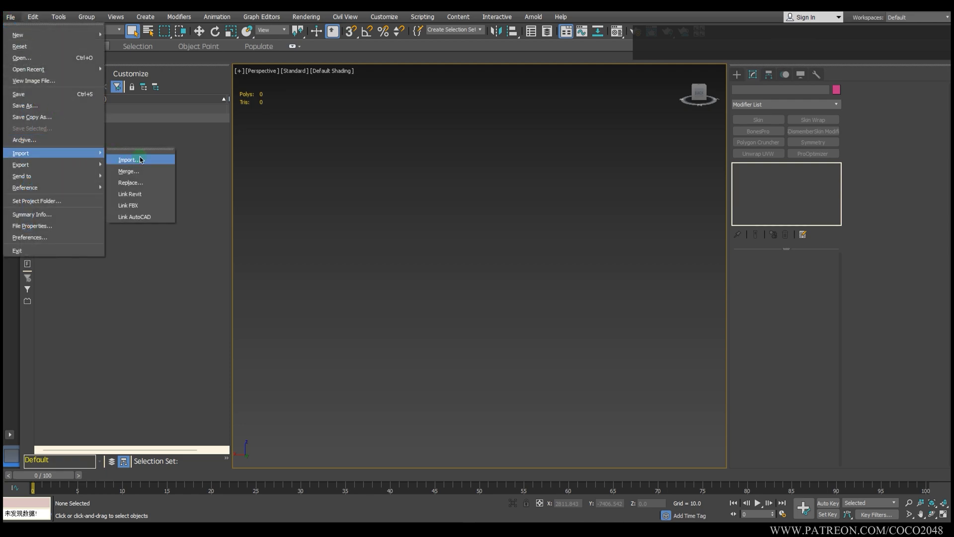
click(138, 158)
click(286, 186)
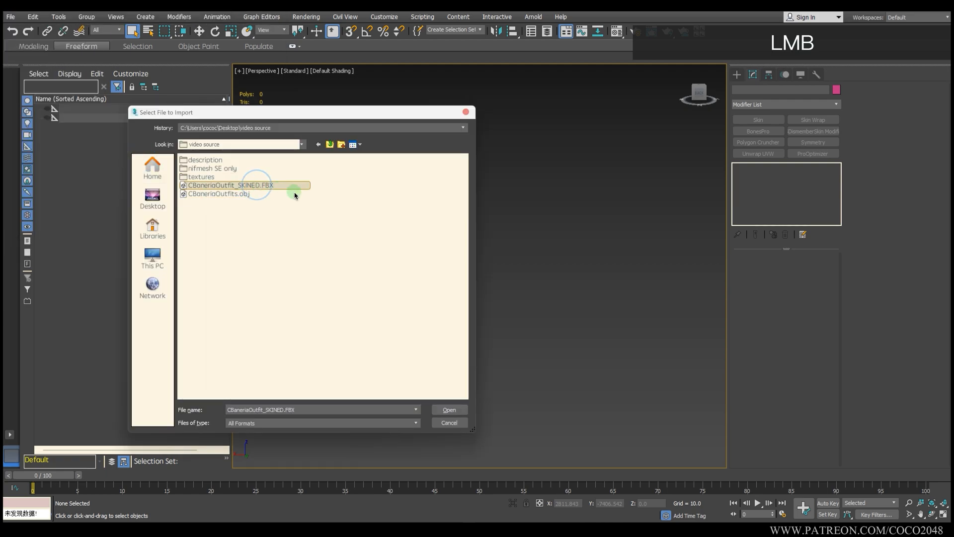
click(441, 409)
click(550, 399)
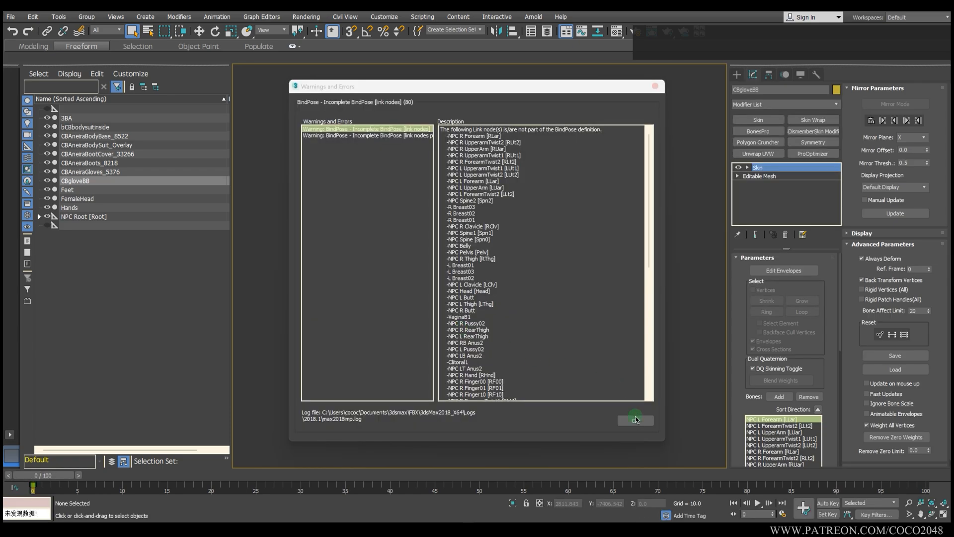
click(633, 419)
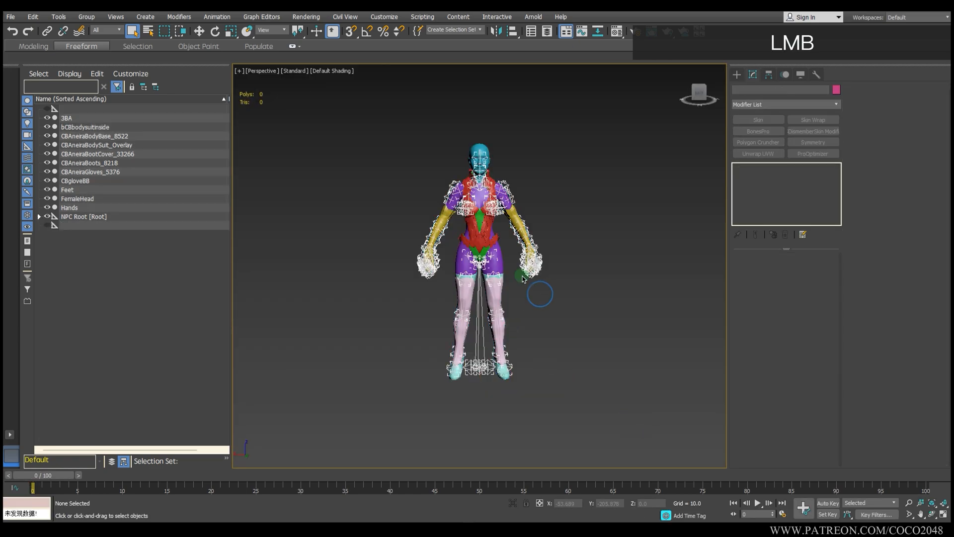
Expand the NPC Root bone hierarchy through COM, Spine, Spine1, Spine2 and Neck, and select the NPC Head bone.
scroll(523, 279, up, 4)
alt+middle_drag(523, 279, 543, 291)
alt+middle_drag(533, 278, 517, 277)
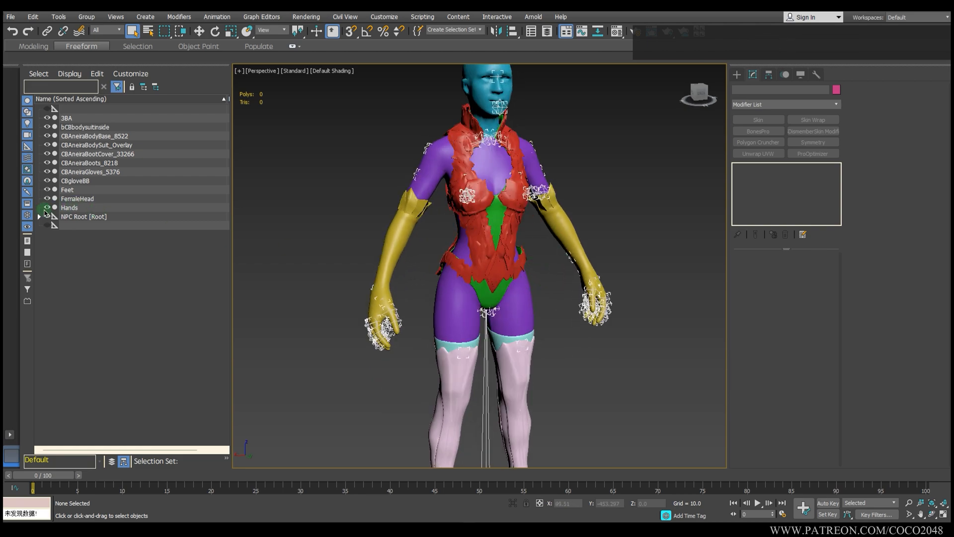
click(39, 217)
click(48, 244)
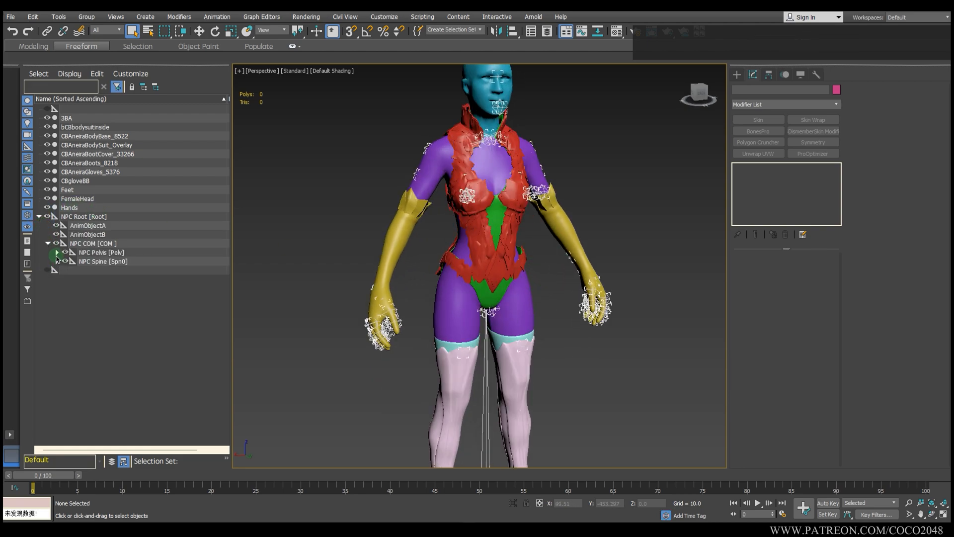
click(57, 262)
click(66, 280)
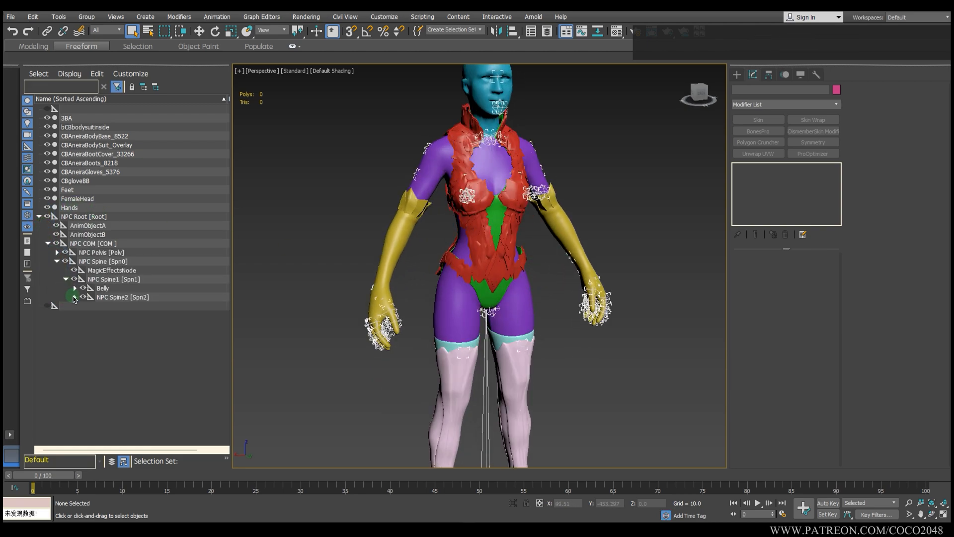
click(74, 297)
click(84, 324)
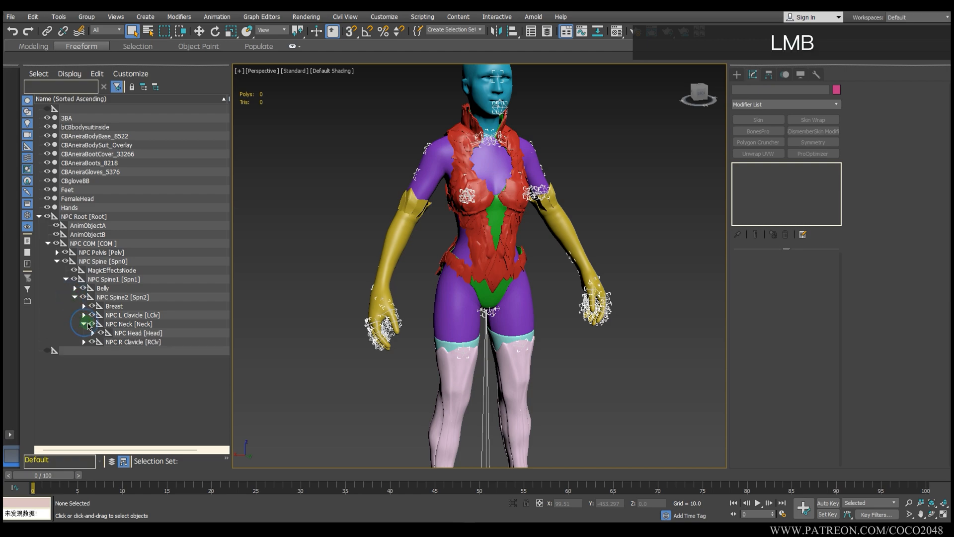
click(150, 333)
Turn on Auto Key and set the current animation frame to 5 for a test pose.
alt+middle_drag(305, 320, 294, 327)
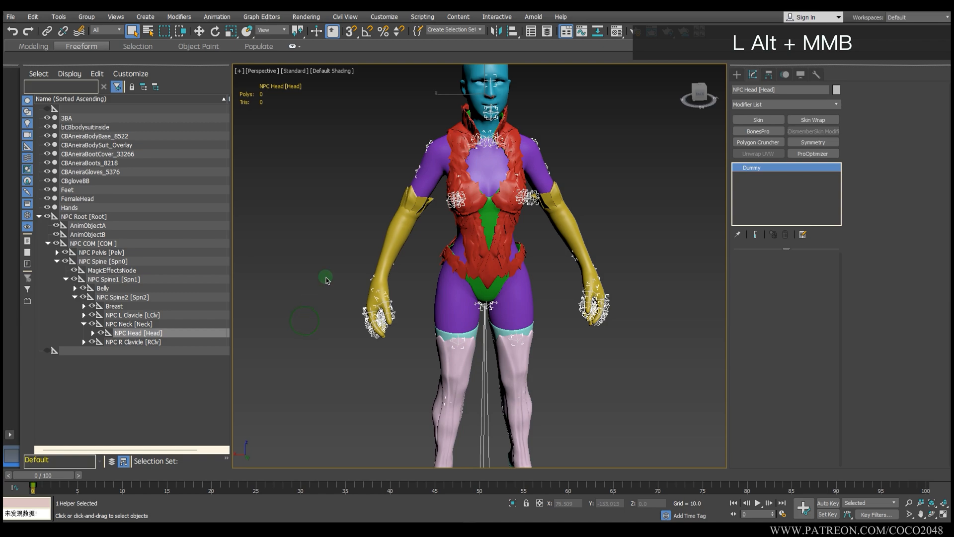
alt+middle_drag(343, 251, 346, 245)
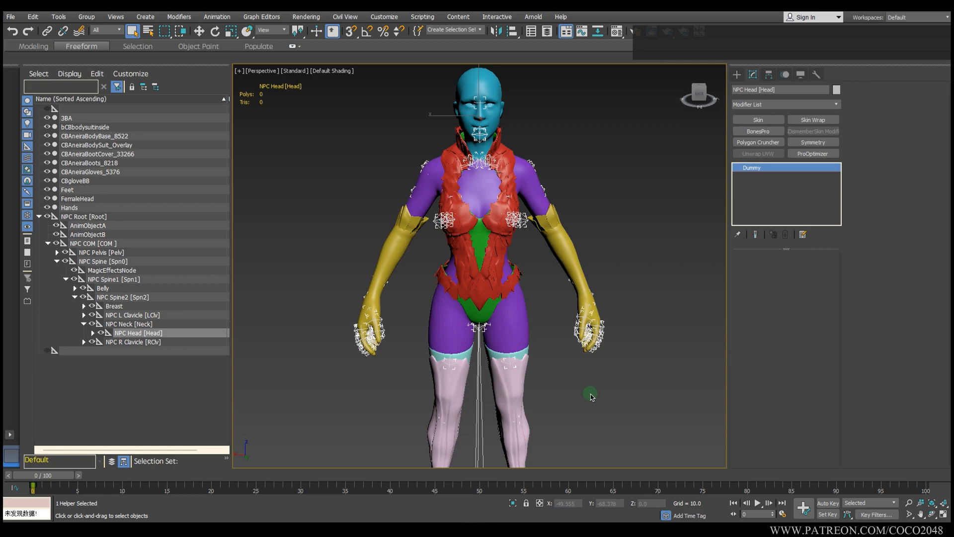
scroll(593, 367, down, 3)
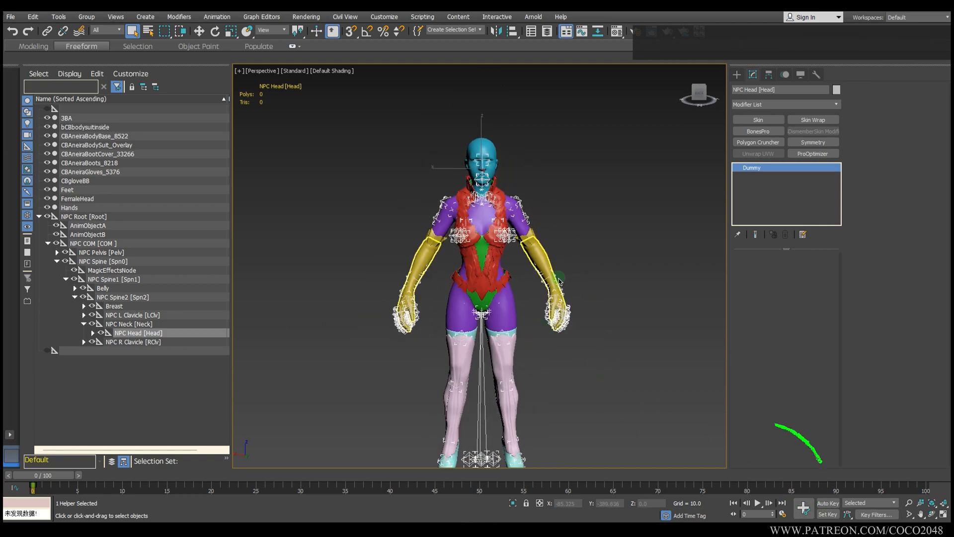
click(825, 503)
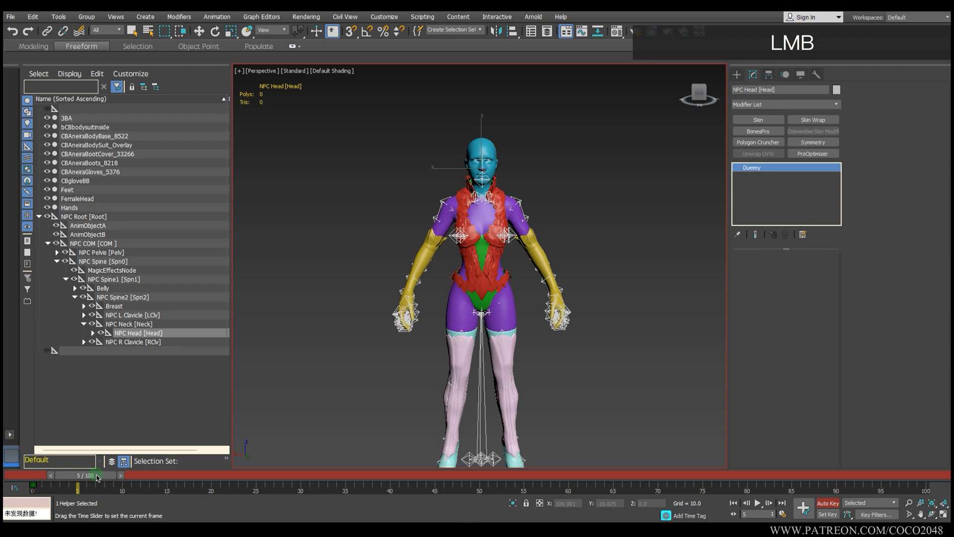
alt+middle_drag(316, 390, 422, 194)
scroll(405, 174, up, 5)
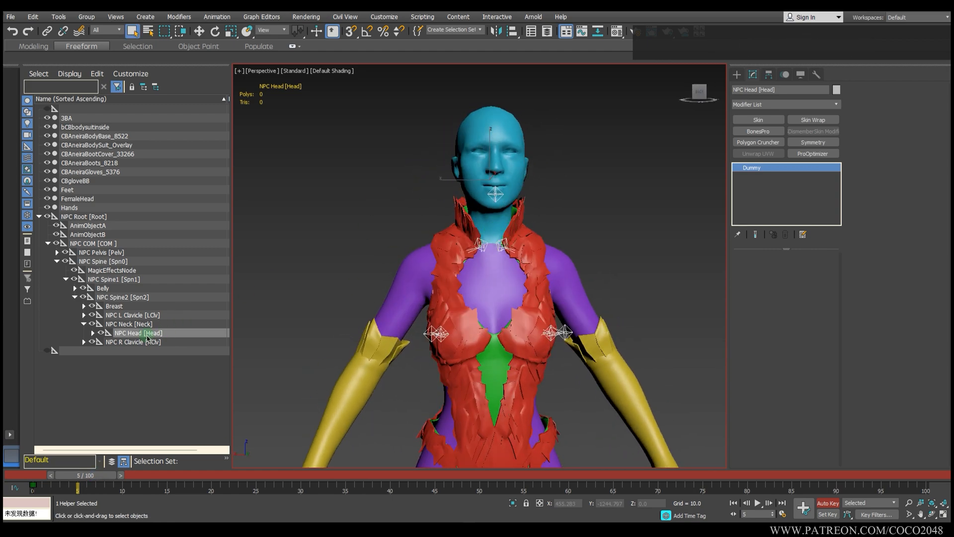
Rotate the NPC Neck bone about its Z axis to about 28 degrees, turning the head sideways.
key(e)
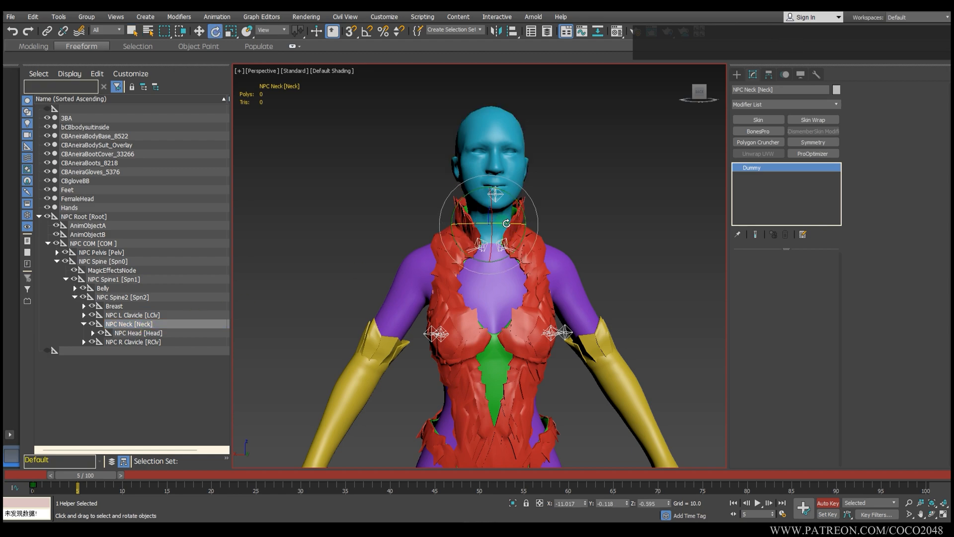
drag(507, 223, 533, 228)
scroll(521, 339, down, 3)
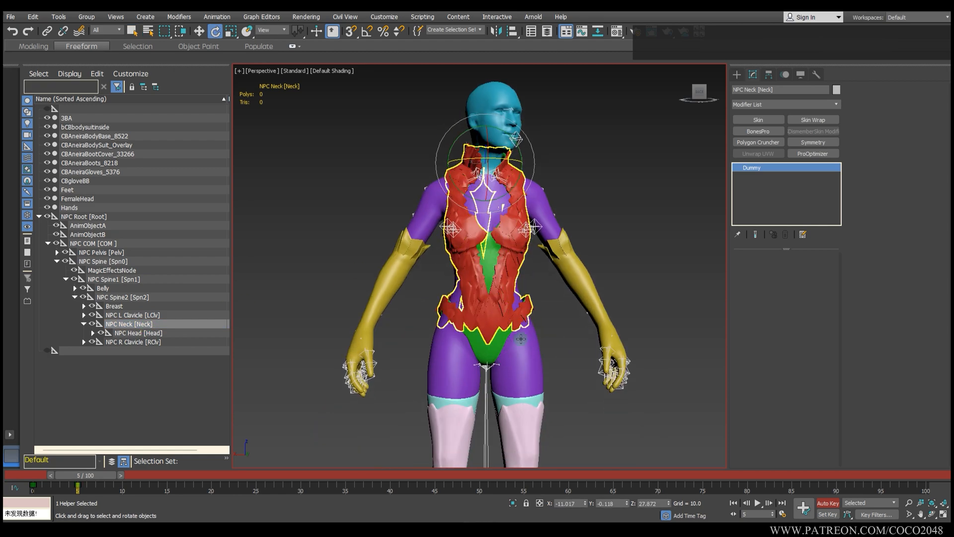
Expand the NPC Pelvis branch and both the NPC L Thigh and NPC R Thigh bones in the hierarchy.
middle_drag(521, 339, 527, 211)
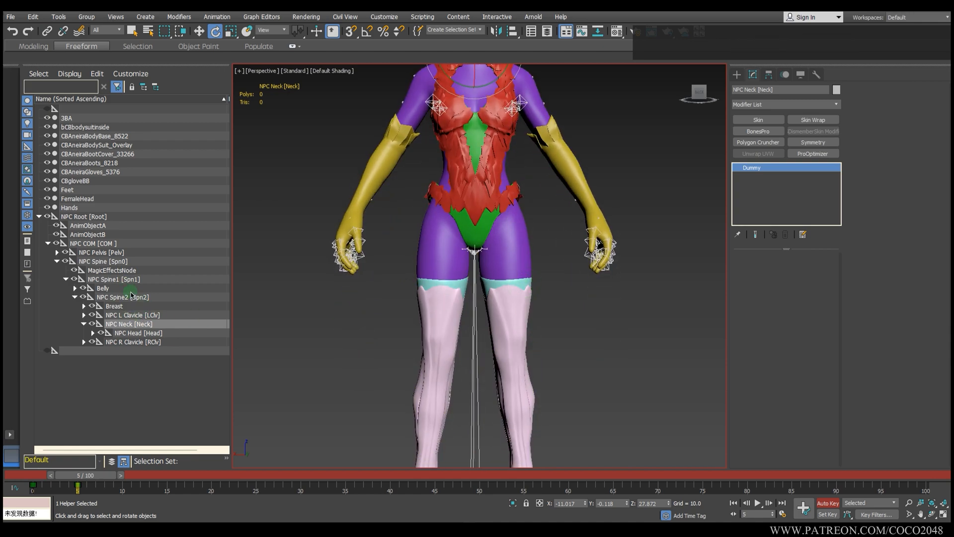
click(39, 75)
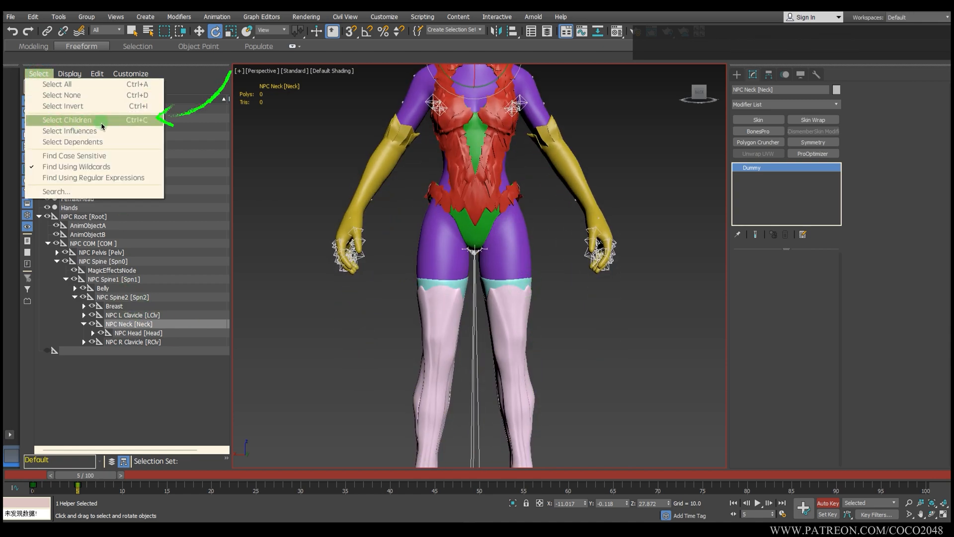
click(122, 351)
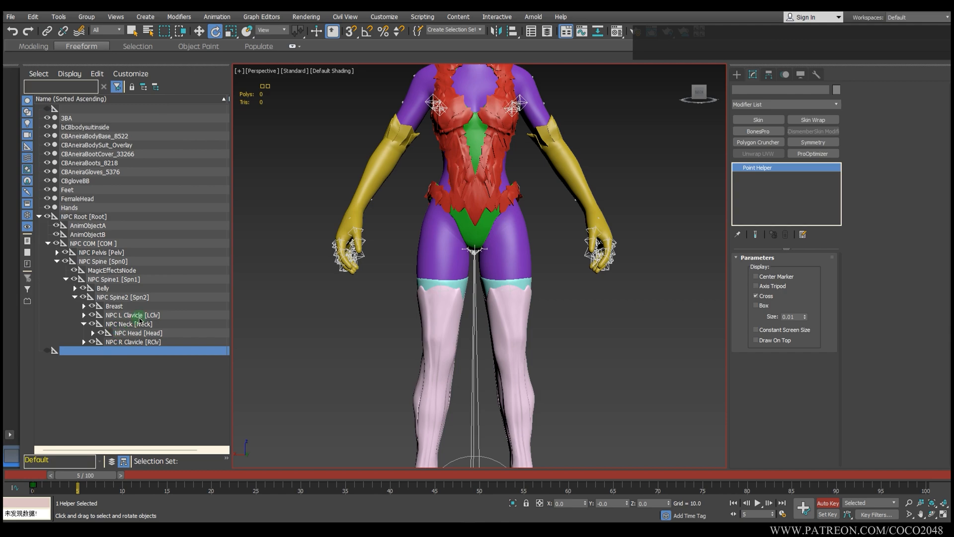
click(57, 253)
click(66, 288)
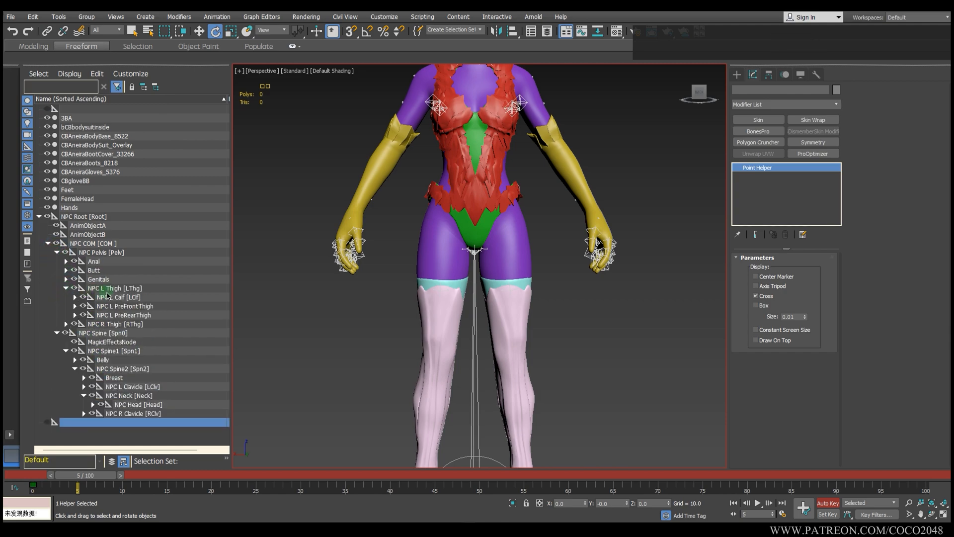
click(66, 324)
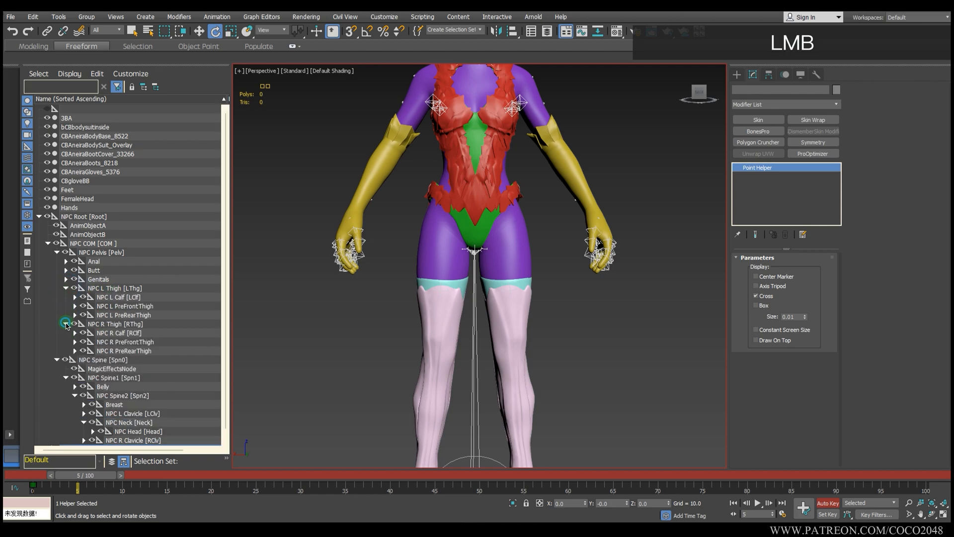
Rotate the NPC L Thigh and NPC R Thigh bones outward to spread both legs at frame 5.
click(128, 293)
drag(536, 216, 523, 149)
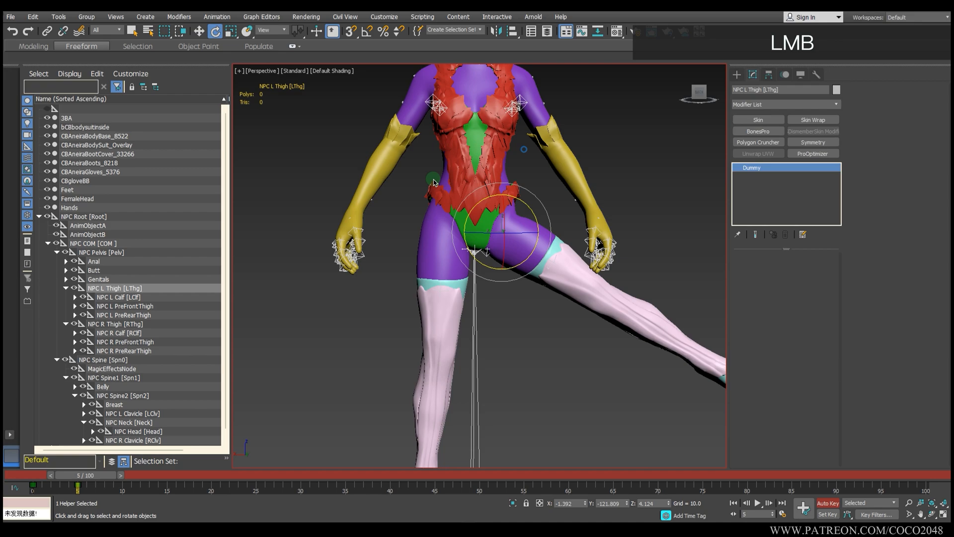
click(115, 327)
drag(470, 202, 492, 259)
middle_drag(531, 201, 618, 286)
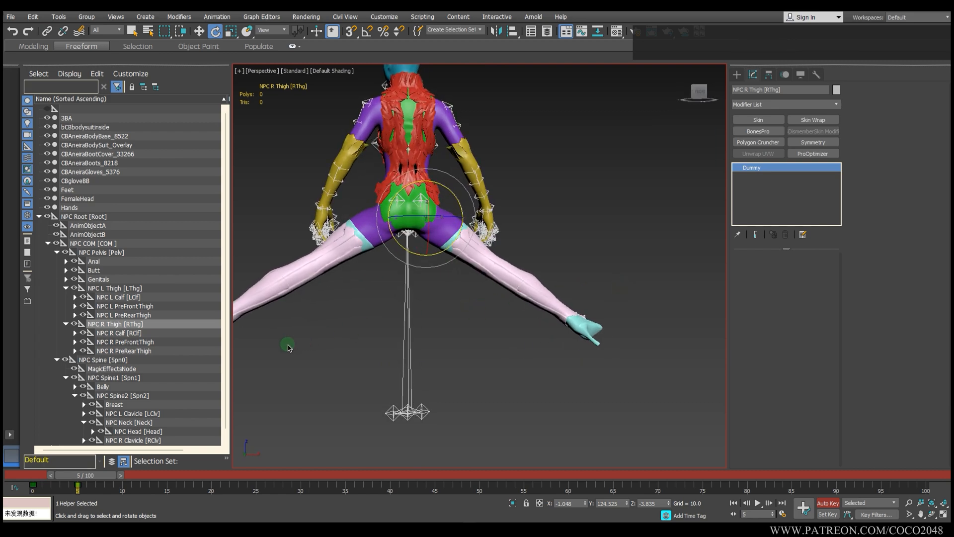
Set the reference coordinate system to Parent and rotate the NPC R Calf bone to bend the right knee.
click(124, 333)
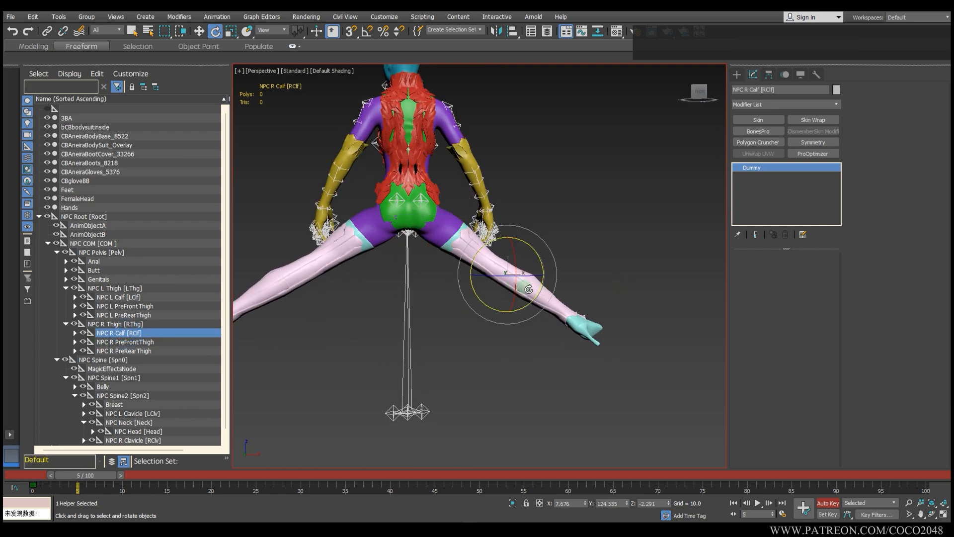
click(267, 31)
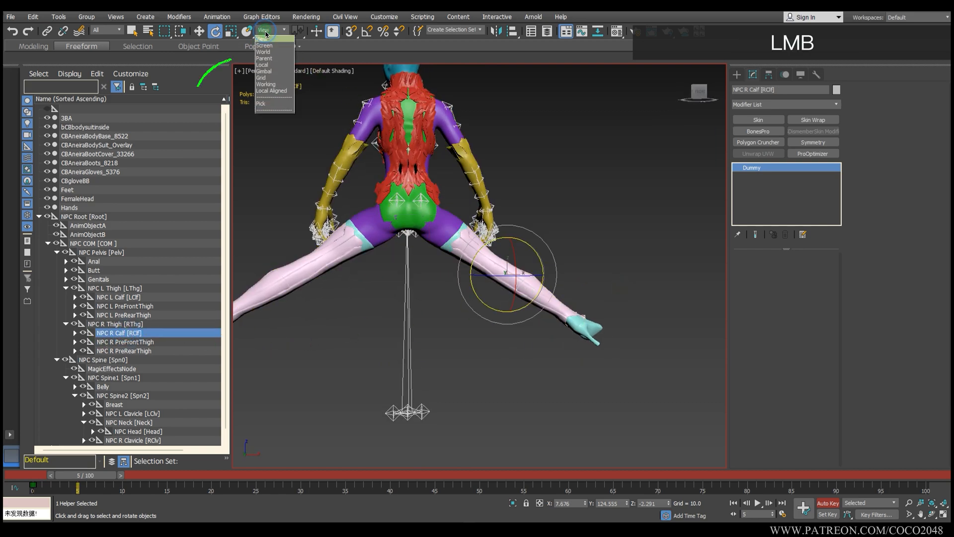
click(277, 59)
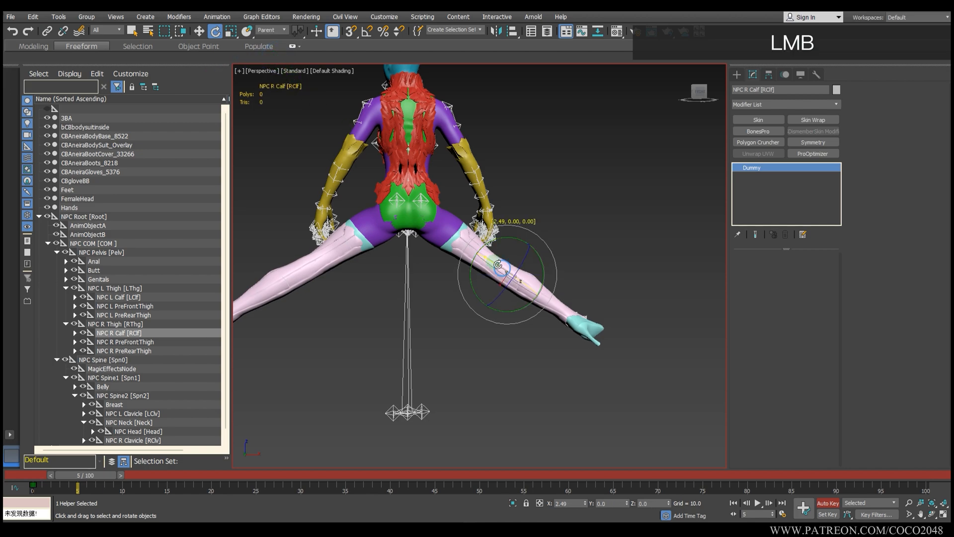
drag(498, 265, 432, 226)
middle_drag(432, 226, 480, 211)
Rotate the NPC L Calf bone to bend the left knee, and inspect the boots in the bent pose.
click(168, 294)
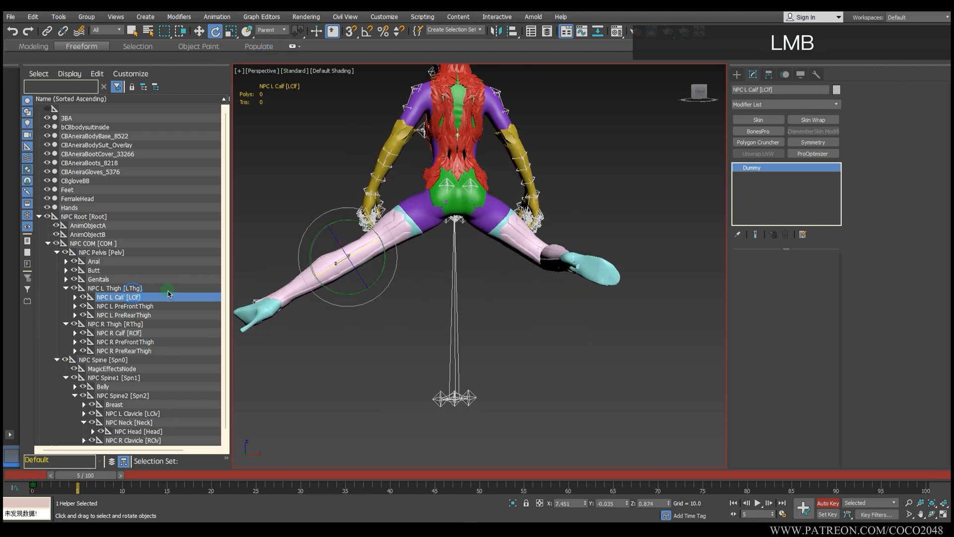
drag(360, 251, 382, 237)
alt+middle_drag(417, 289, 445, 342)
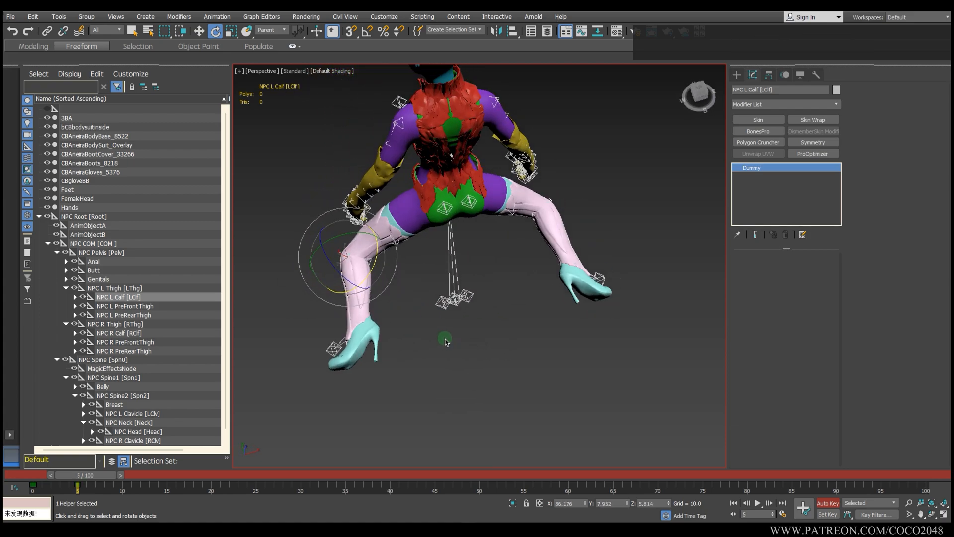
Undo the last NPC L Calf rotation and try other rotation directions at the left knee.
alt+middle_drag(408, 300, 399, 270)
key(ctrl+z)
mouse_move(362, 254)
mouse_down()
mouse_move(372, 247)
mouse_move(362, 264)
mouse_up()
key(ctrl+z)
alt+middle_drag(360, 266, 378, 265)
drag(374, 264, 381, 250)
key(ctrl+z)
Rotate the NPC L Calf bone so the left knee bends sharply backward.
mouse_move(383, 259)
alt+middle_down()
mouse_move(398, 251)
mouse_move(412, 260)
mouse_move(399, 253)
alt+middle_up()
scroll(380, 260, up, 3)
drag(397, 254, 393, 246)
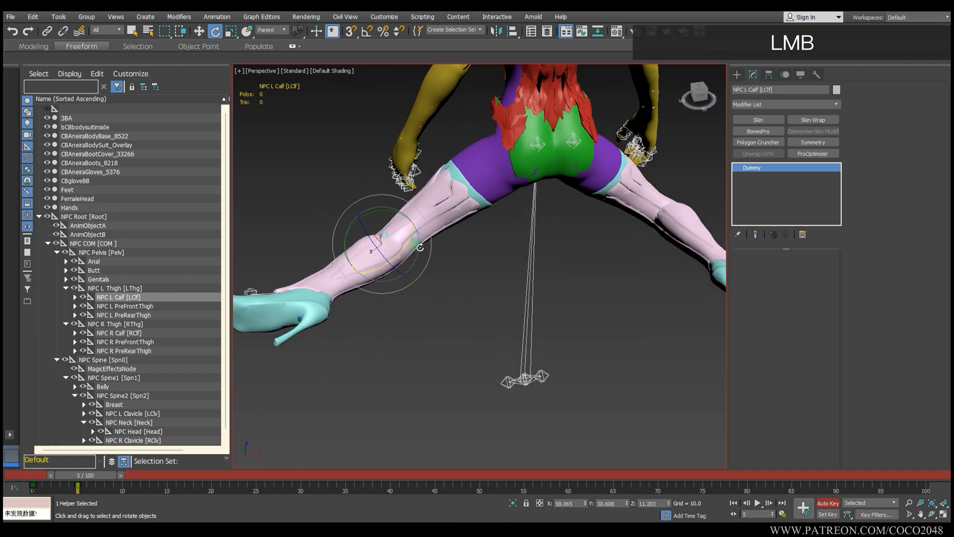
alt+middle_drag(393, 246, 412, 223)
drag(412, 223, 383, 167)
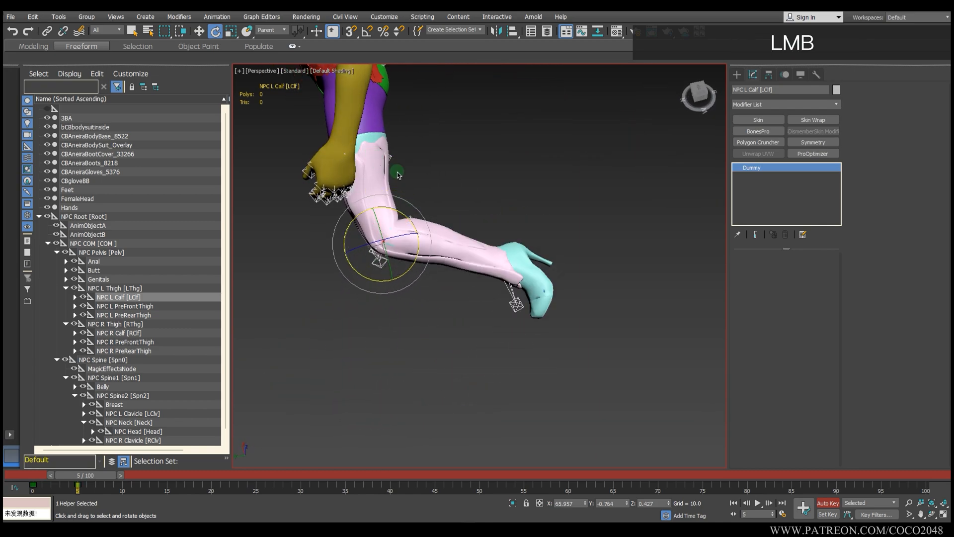
Rotate the NPC R Calf bone so the right knee bends sharply backward like the left one.
alt+middle_drag(393, 171, 462, 226)
click(130, 334)
alt+middle_drag(505, 305, 403, 289)
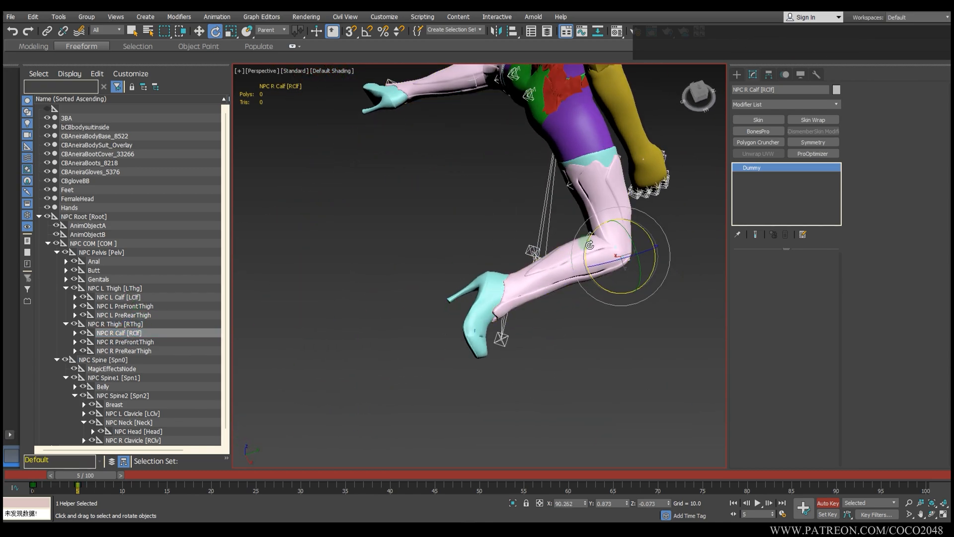
drag(585, 242, 599, 206)
alt+middle_drag(642, 316, 633, 317)
drag(646, 276, 644, 279)
key(ctrl+z)
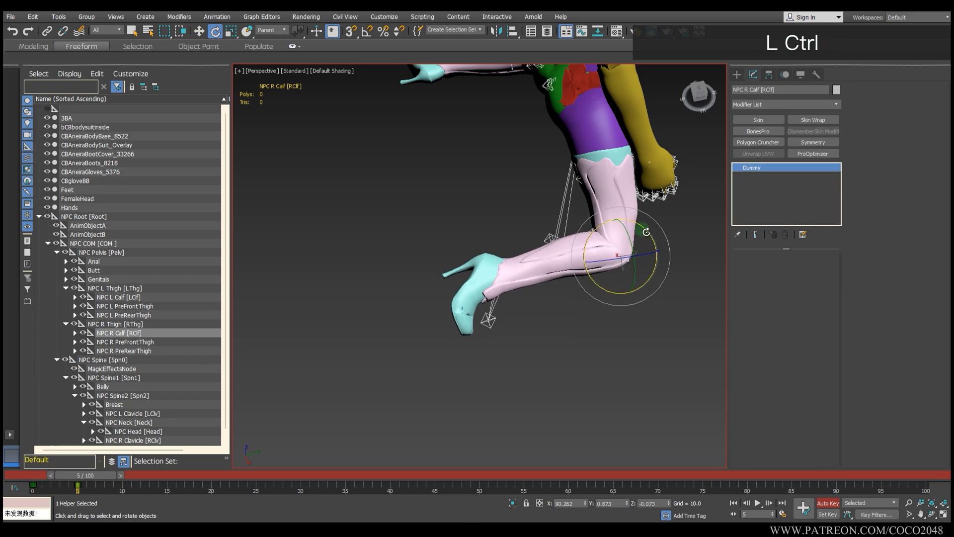
drag(647, 232, 623, 214)
alt+middle_drag(477, 293, 494, 214)
Rotate the NPC L Clavicle and NPC R Clavicle bones to raise both shoulders.
middle_drag(494, 213, 441, 253)
scroll(132, 387, down, 1)
click(147, 405)
alt+middle_drag(587, 244, 519, 191)
drag(628, 160, 622, 137)
click(142, 431)
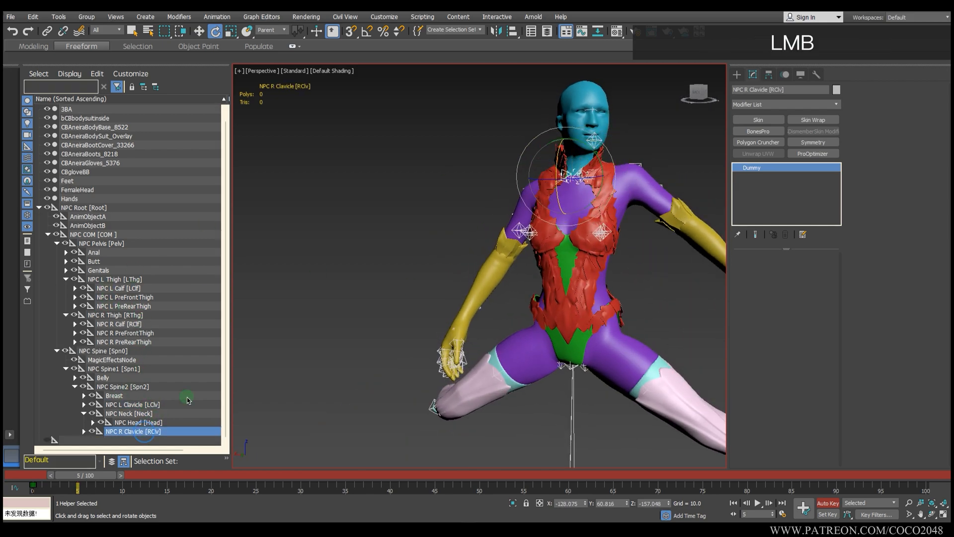
alt+middle_drag(533, 135, 538, 142)
drag(538, 152, 553, 134)
Expand the NPC L Clavicle branch and rotate the NPC L UpperArm bone to lift the left arm.
click(84, 404)
scroll(84, 404, down, 1)
click(144, 404)
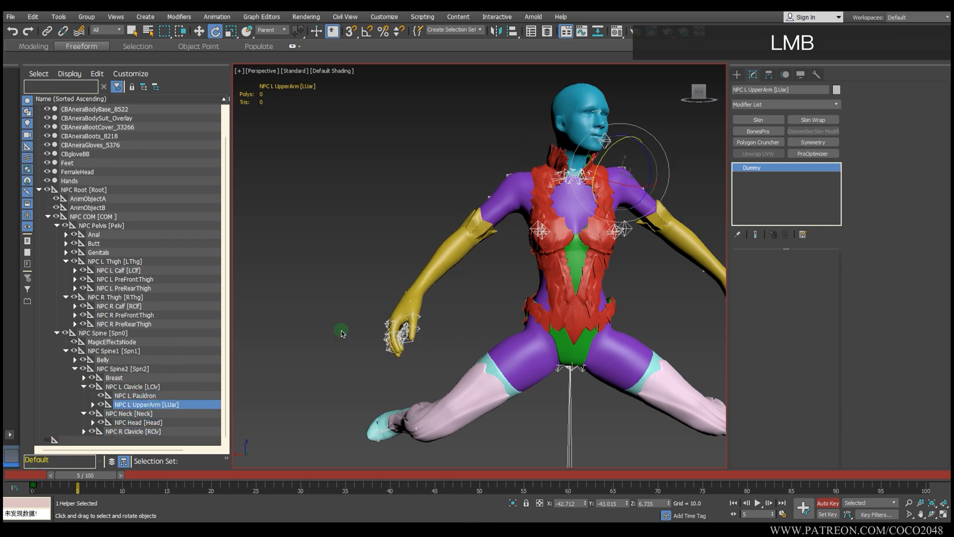
alt+middle_drag(527, 149, 566, 139)
drag(558, 140, 561, 126)
Expand the NPC L UpperArm branch and rotate the NPC L Forearm bone to about -79 degrees on X, bending the elbow.
click(93, 404)
scroll(149, 402, down, 1)
click(160, 397)
middle_drag(692, 239, 551, 246)
drag(513, 243, 466, 230)
scroll(477, 226, down, 2)
alt+middle_drag(477, 226, 551, 249)
Rotate the NPC L Finger02 bone about 75 degrees around X to bend the left thumb tip.
scroll(582, 208, down, 2)
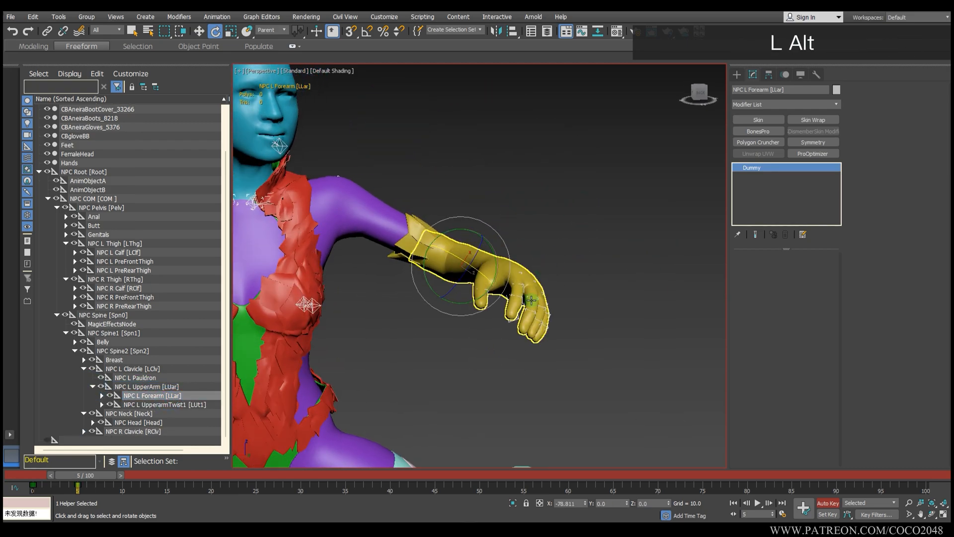
scroll(546, 268, down, 2)
alt+middle_drag(537, 283, 537, 306)
click(566, 300)
scroll(567, 301, up, 2)
alt+scroll(568, 301, down, 2)
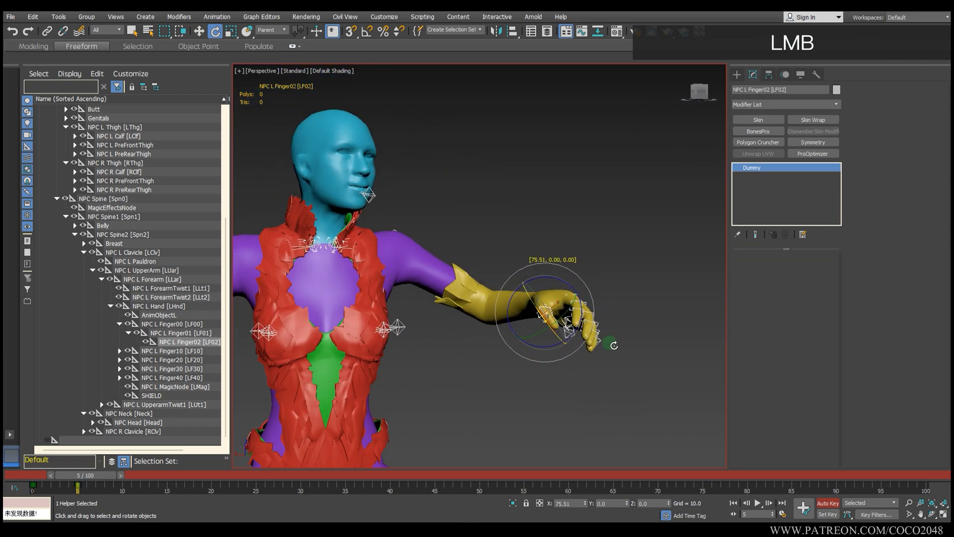
drag(614, 345, 614, 344)
Rotate the left hand's finger bones, including NPC L Finger20, Finger10 and Finger40, to bend the fingers individually.
scroll(591, 338, down, 2)
alt+middle_drag(586, 335, 586, 313)
scroll(581, 318, up, 1)
scroll(580, 325, up, 2)
scroll(570, 326, down, 2)
click(573, 331)
click(623, 279)
click(584, 315)
scroll(597, 308, down, 2)
scroll(586, 313, up, 2)
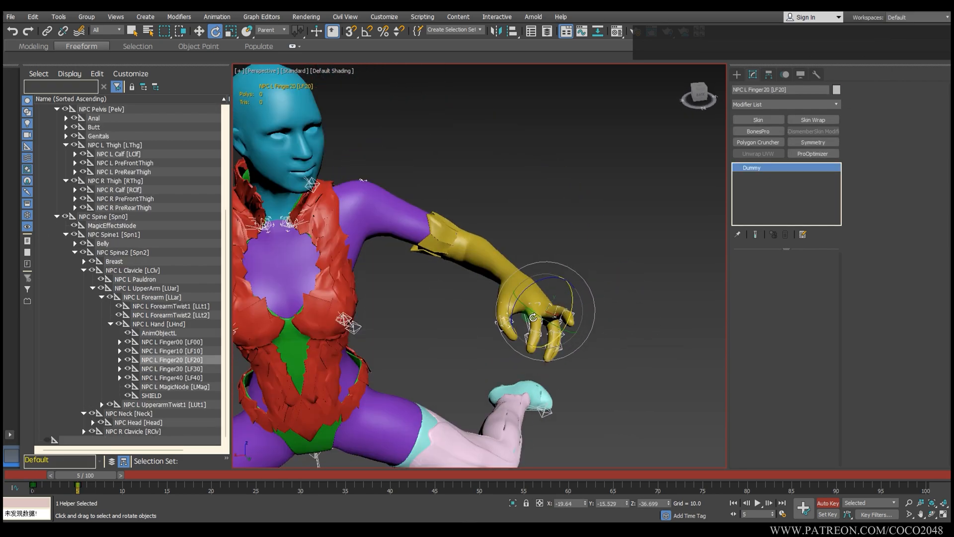
click(614, 264)
click(545, 300)
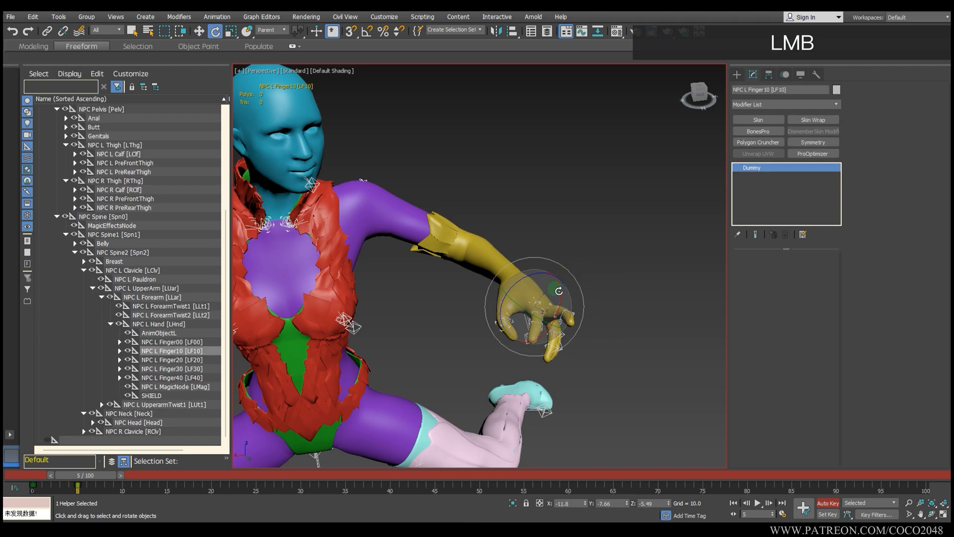
alt+middle_drag(559, 298, 564, 350)
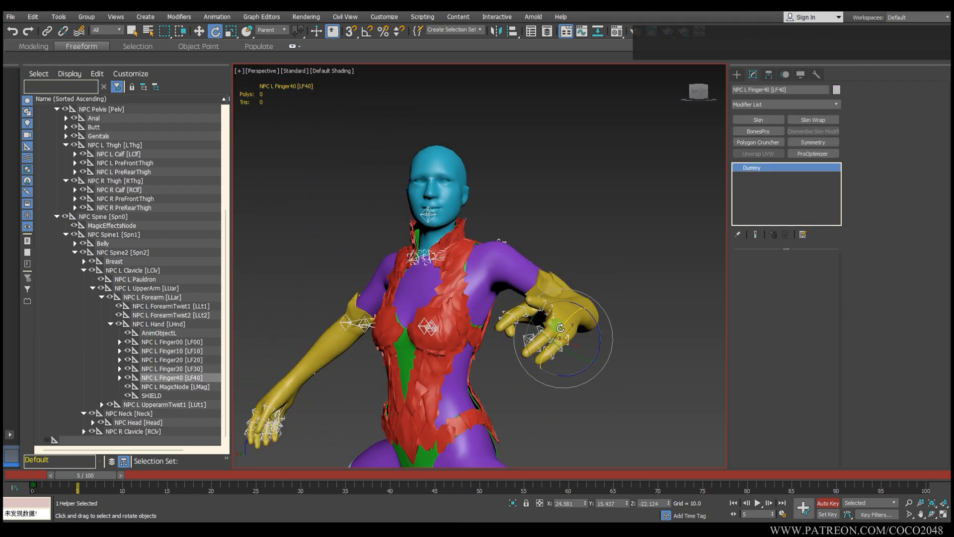
Rotate the right hand's finger bones, including NPC R Finger30, to bend the right fingers.
alt+middle_drag(582, 310, 378, 283)
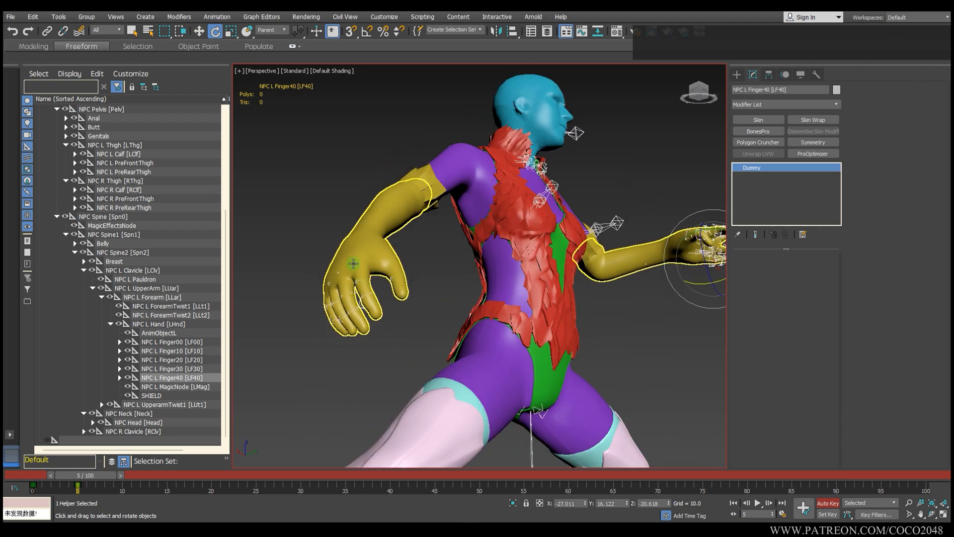
click(343, 271)
alt+middle_drag(330, 235, 398, 271)
click(326, 277)
scroll(431, 273, down, 3)
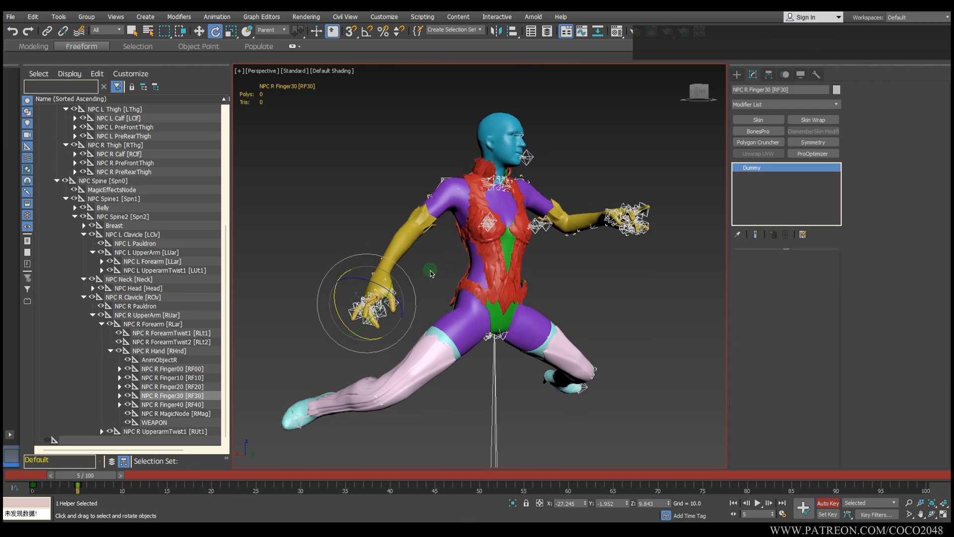
Rotate the NPC Spine1 bone to about -24 degrees on Z to twist the waist.
middle_drag(430, 273, 507, 270)
click(137, 217)
click(131, 199)
alt+middle_drag(318, 269, 341, 272)
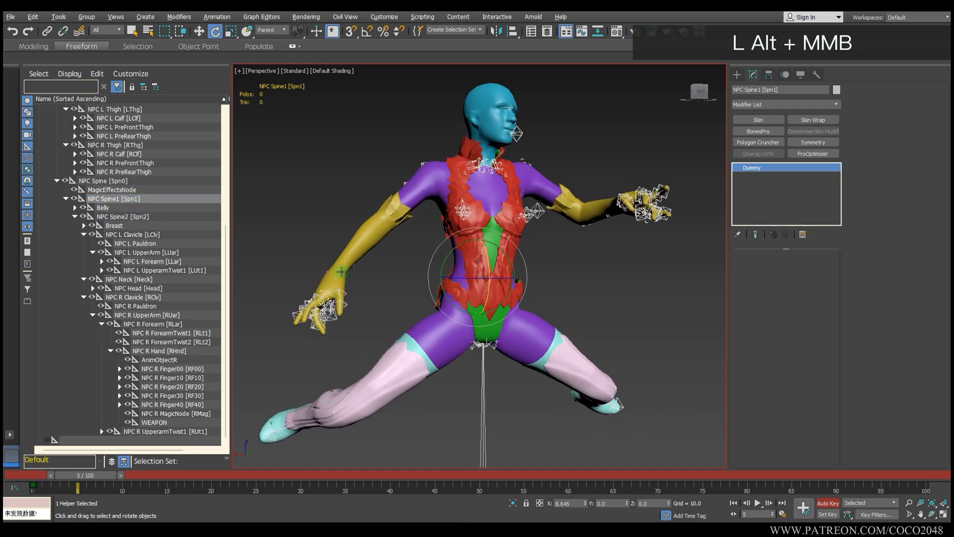
scroll(159, 195, up, 2)
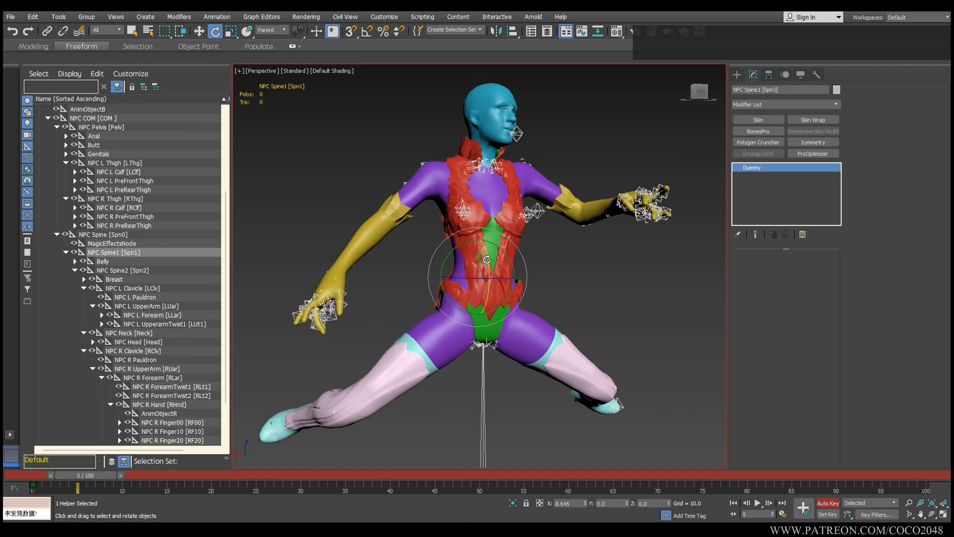
drag(487, 260, 447, 280)
alt+middle_drag(492, 401, 506, 414)
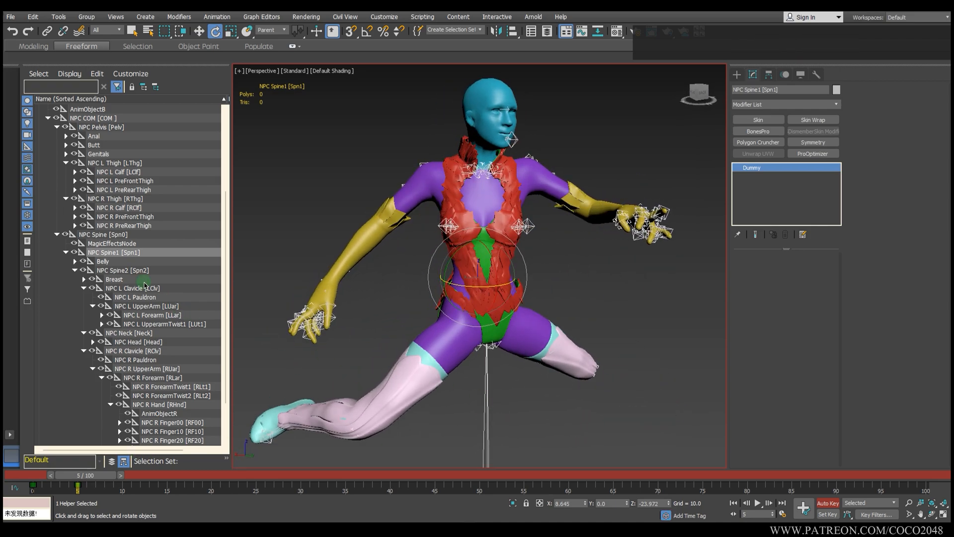
Rotate the NPC Spine2 bone to about -26.5 degrees on X to bend the upper torso, and turn off Auto Key.
click(153, 269)
drag(483, 224, 487, 237)
alt+middle_drag(499, 260, 543, 318)
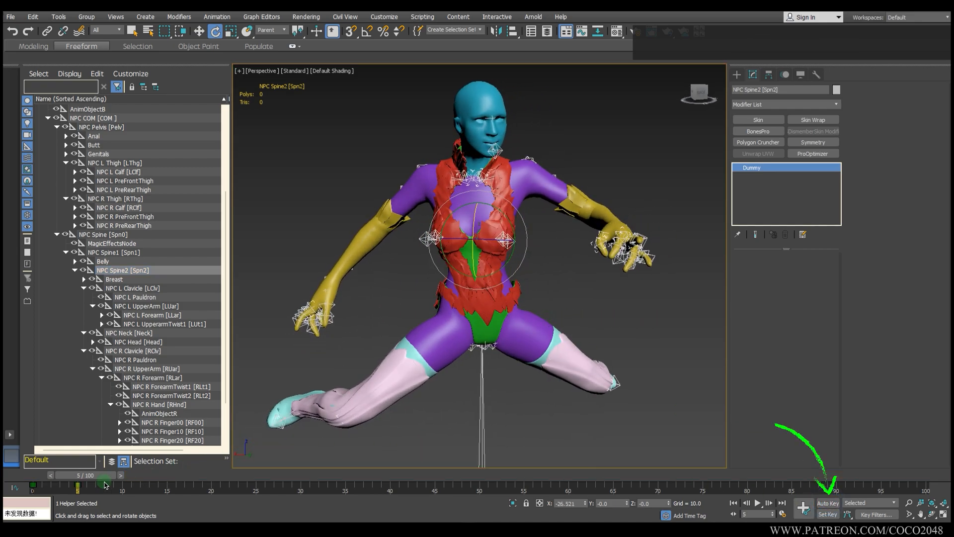
mouse_move(84, 478)
mouse_down()
mouse_move(53, 477)
mouse_move(98, 480)
mouse_up()
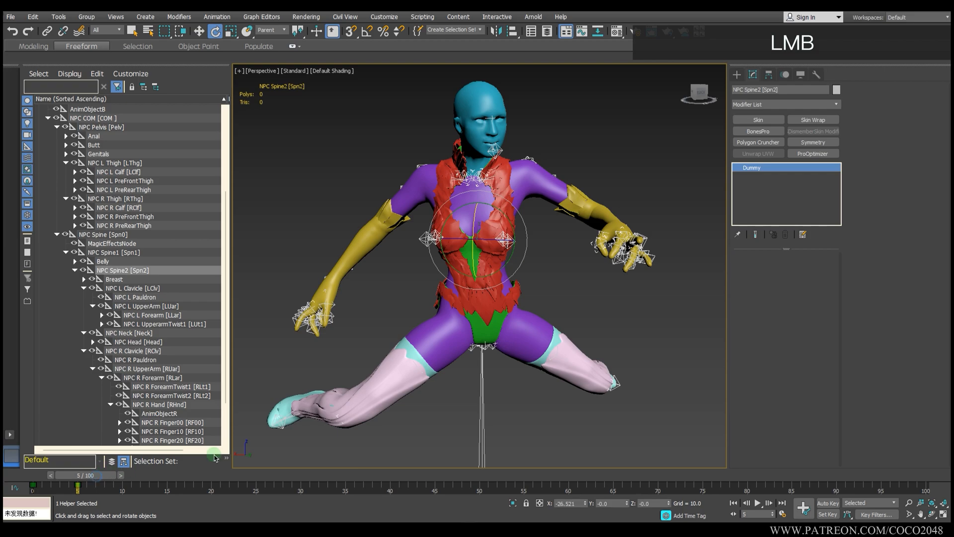
alt+middle_drag(449, 405, 706, 467)
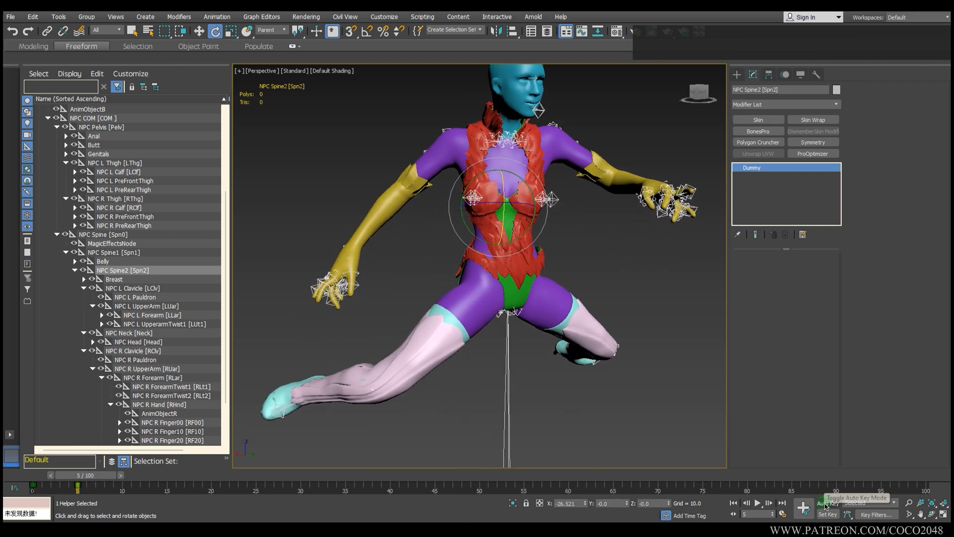
Select the CBAneiraBodySuit_Overlay mesh, turn on Edit Envelopes in its Skin modifier, and show edged faces.
alt+middle_drag(584, 380, 567, 372)
scroll(571, 218, up, 5)
click(504, 258)
alt+middle_drag(504, 257, 577, 291)
scroll(518, 280, down, 3)
click(783, 271)
key(F4)
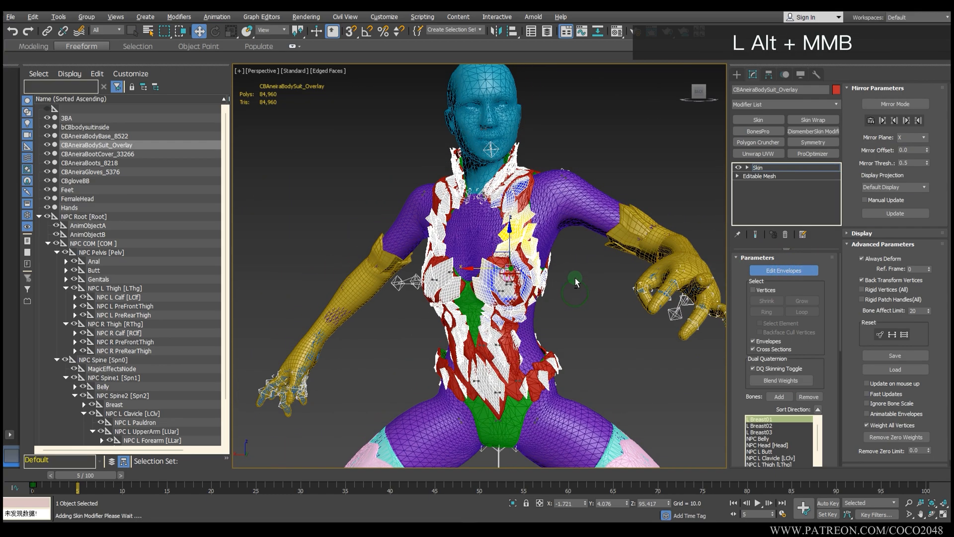
Isolate the CBAneiraBodySuit_Overlay mesh to inspect the L Breast01 weight colors, and exit isolation.
scroll(537, 254, up, 5)
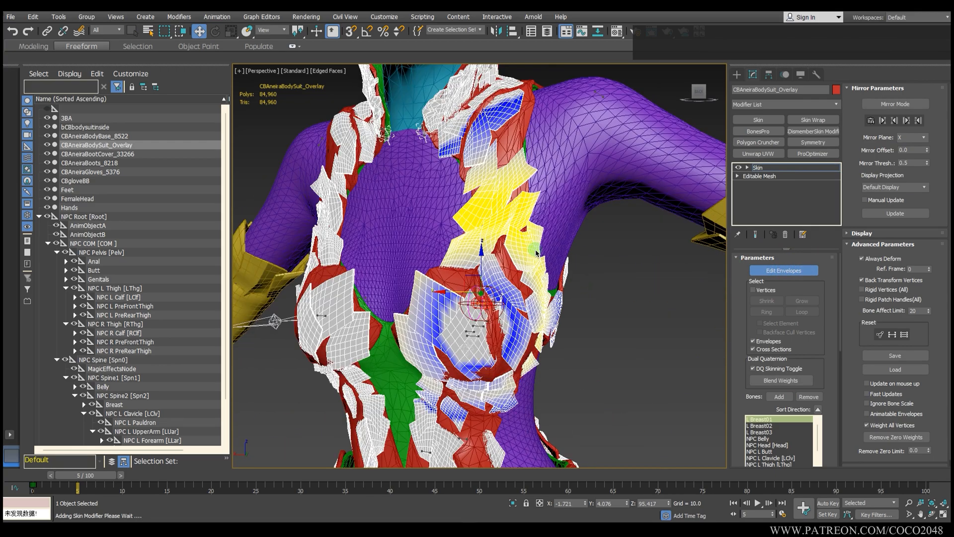
click(514, 504)
scroll(522, 462, down, 4)
alt+middle_drag(521, 462, 531, 490)
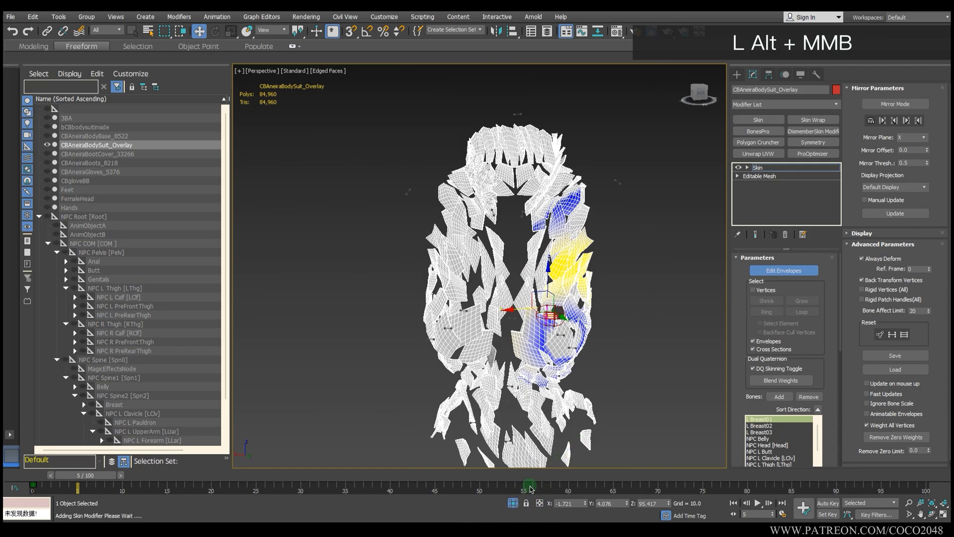
click(513, 503)
alt+middle_drag(497, 268, 434, 242)
scroll(508, 279, down, 3)
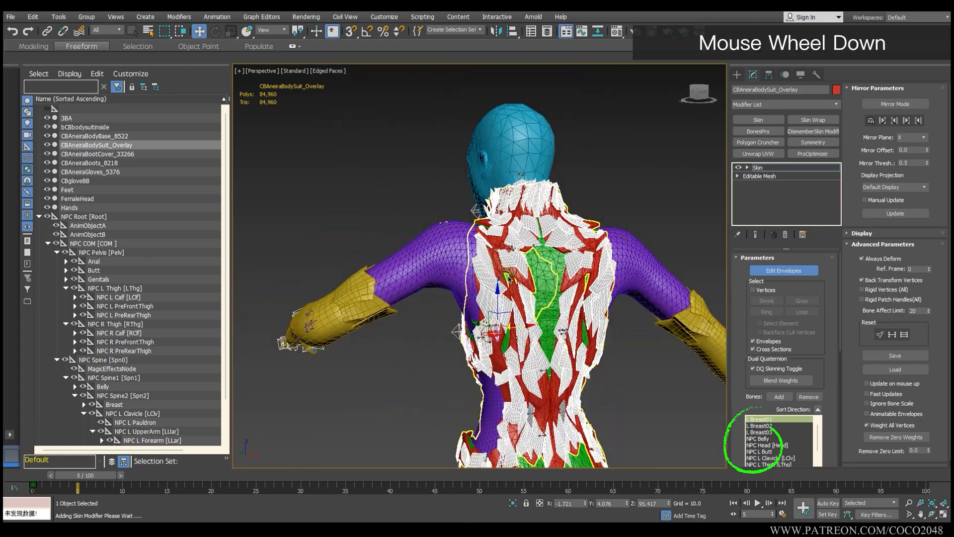
Examine the posed left glove and fingers, and the overlay's weight colors across the chest and collar.
alt+middle_drag(508, 279, 646, 335)
scroll(546, 346, up, 5)
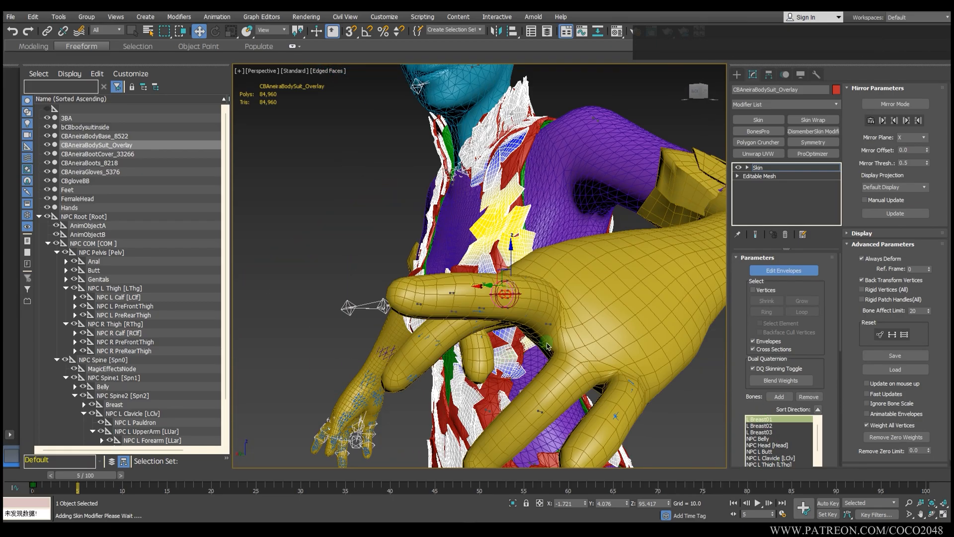
alt+middle_drag(547, 347, 579, 256)
scroll(554, 359, down, 4)
scroll(521, 283, up, 5)
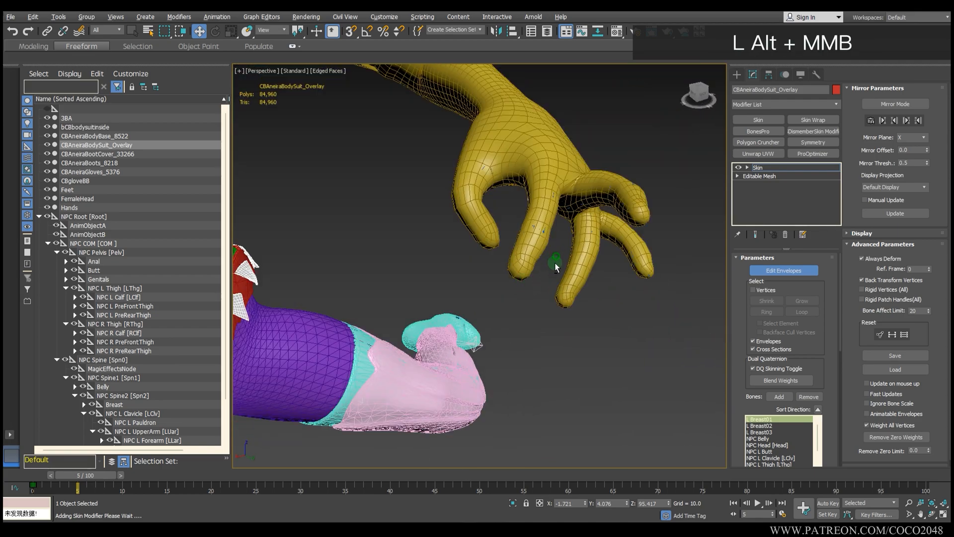
scroll(556, 267, up, 4)
scroll(572, 291, down, 5)
alt+middle_drag(573, 291, 529, 259)
mouse_move(541, 329)
alt+middle_down()
mouse_move(359, 319)
mouse_move(448, 283)
mouse_move(667, 254)
mouse_move(547, 213)
mouse_move(516, 246)
mouse_move(474, 157)
mouse_move(517, 155)
mouse_move(547, 303)
alt+middle_up()
scroll(466, 276, up, 4)
scroll(516, 246, down, 4)
scroll(547, 303, up, 4)
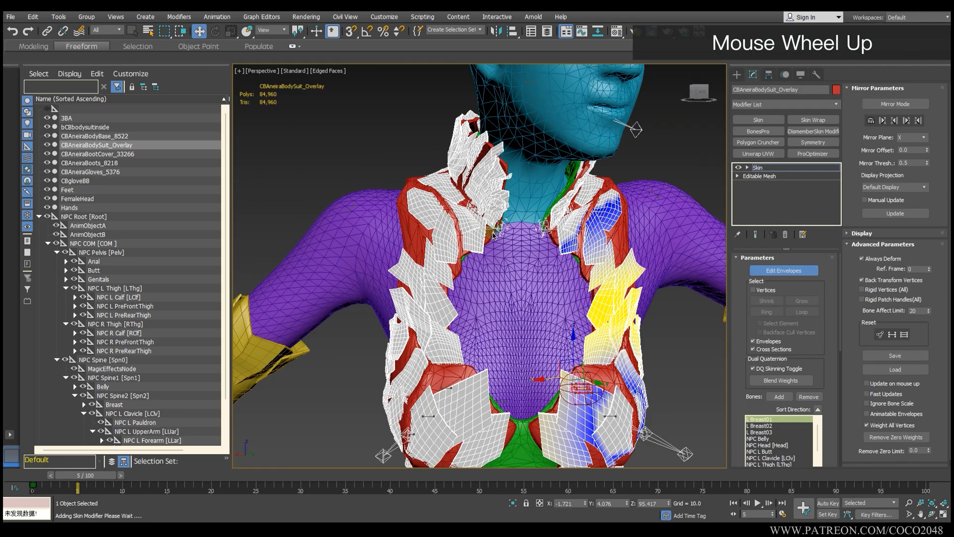
alt+middle_drag(462, 214, 521, 209)
middle_drag(522, 209, 509, 261)
Leave Edit Envelopes and isolate the CBAneiraBodyBase_8522, 3BA and FemaleHead meshes together.
click(792, 272)
click(772, 272)
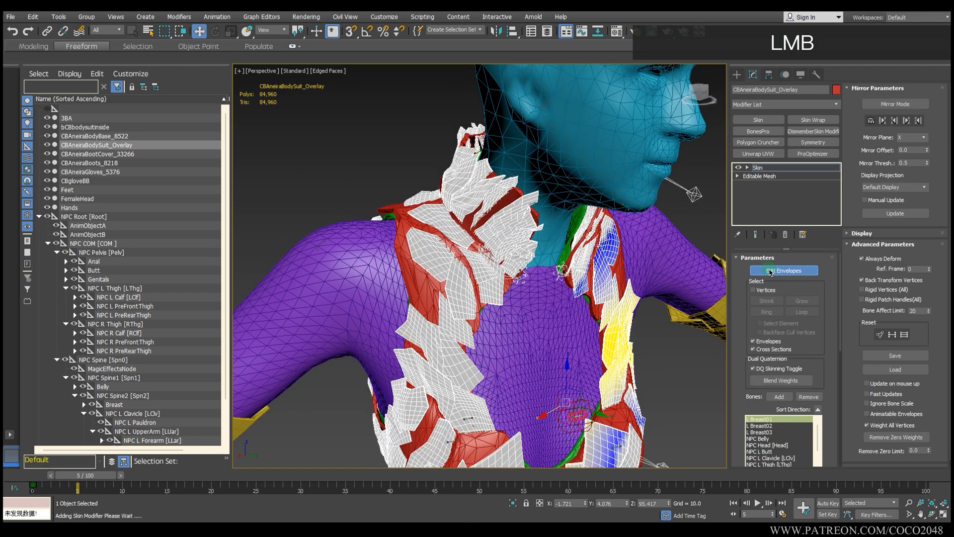
alt+middle_drag(457, 277, 606, 354)
click(495, 284)
ctrl+click(418, 224)
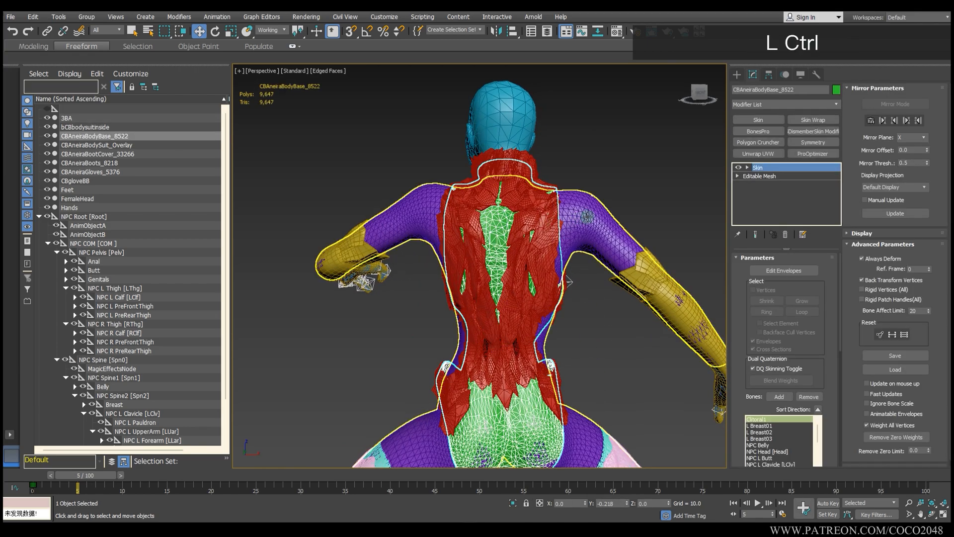
ctrl+click(524, 141)
click(513, 503)
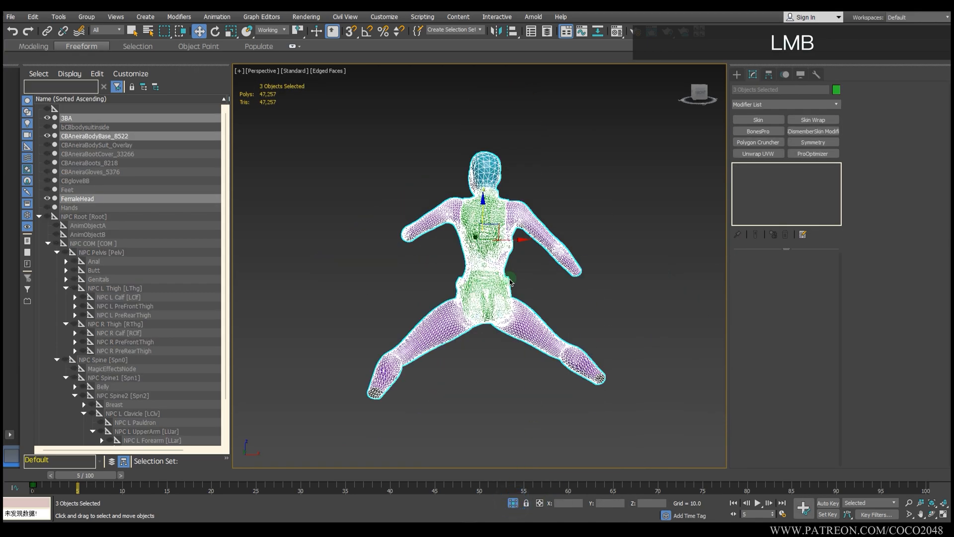
Select only the CBAneiraBodyBase_8522 mesh and turn on Edit Envelopes in its Skin modifier.
alt+scroll(497, 249, up, 2)
key(q)
alt+scroll(497, 249, up, 4)
alt+middle_drag(497, 254, 644, 240)
click(526, 172)
mouse_move(527, 174)
alt+middle_down()
mouse_move(538, 254)
mouse_move(433, 259)
mouse_move(572, 269)
mouse_move(519, 301)
mouse_move(341, 298)
mouse_move(445, 187)
mouse_move(456, 154)
alt+middle_up()
scroll(538, 254, up, 2)
scroll(539, 255, up, 2)
scroll(518, 301, down, 2)
click(780, 270)
scroll(456, 154, up, 2)
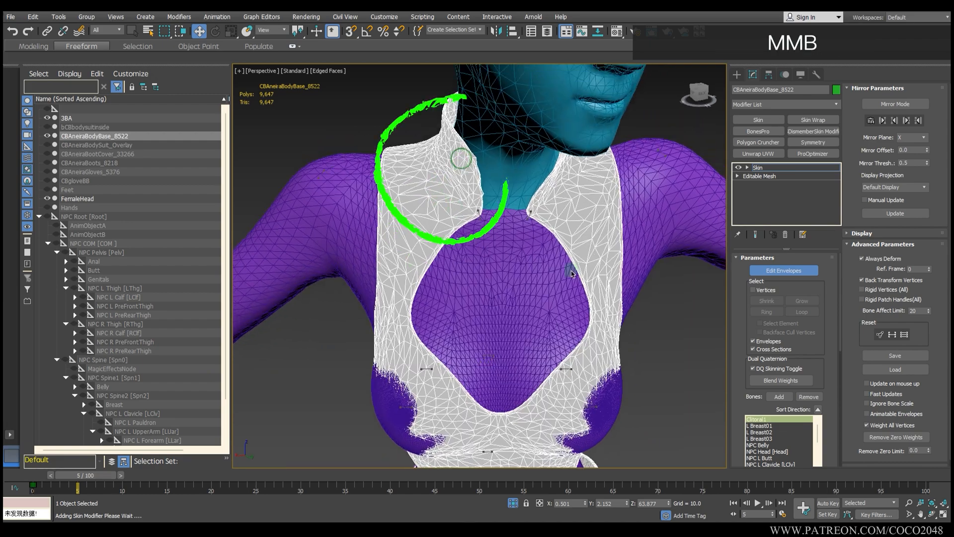
Choose the NPC Head bone in the Skin modifier to display its weights on the CBAneiraBodyBase_8522 collar.
scroll(752, 412, down, 3)
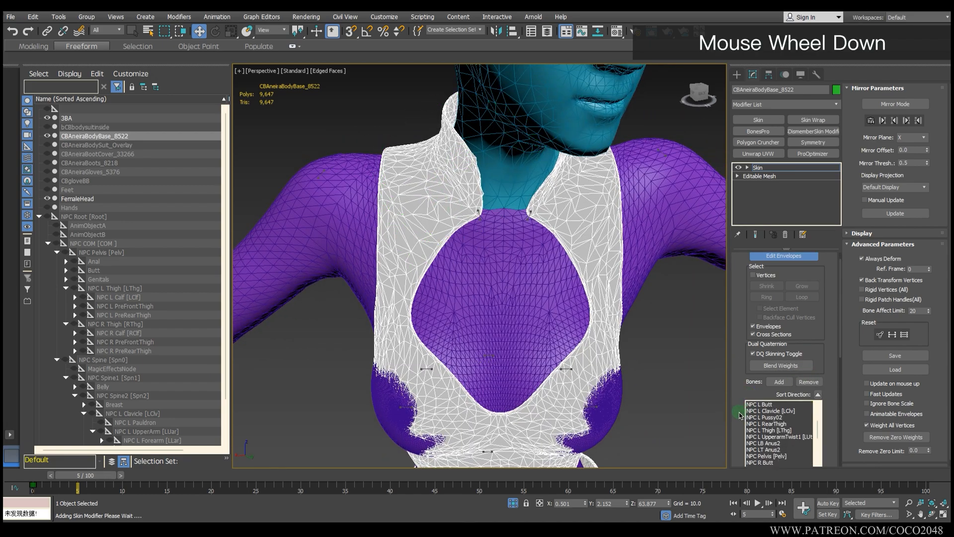
scroll(740, 416, down, 2)
scroll(740, 416, down, 1)
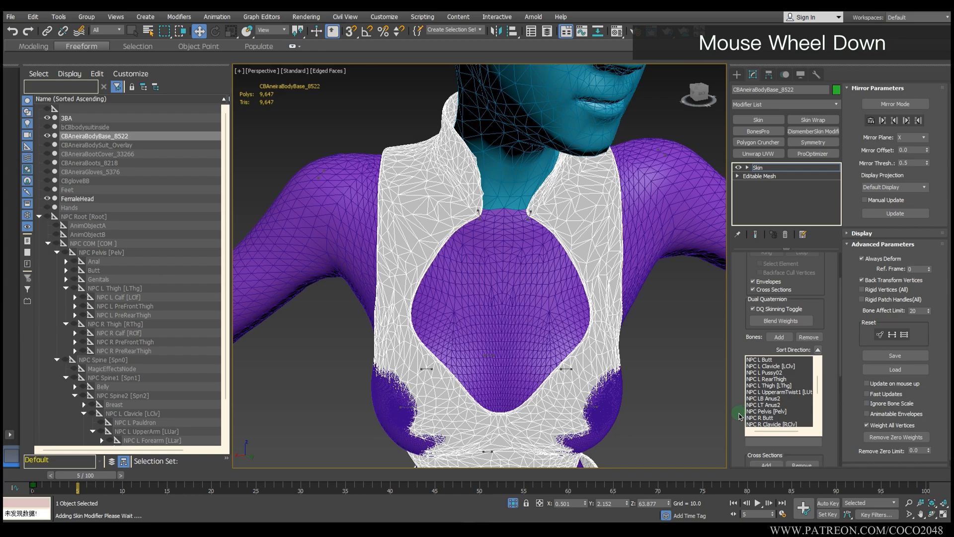
scroll(740, 415, down, 1)
scroll(740, 416, down, 2)
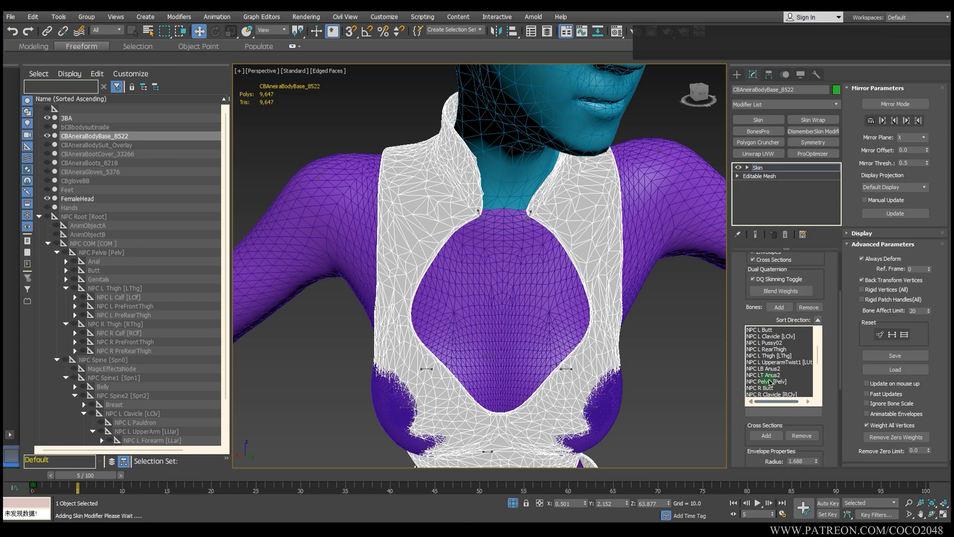
scroll(772, 376, up, 2)
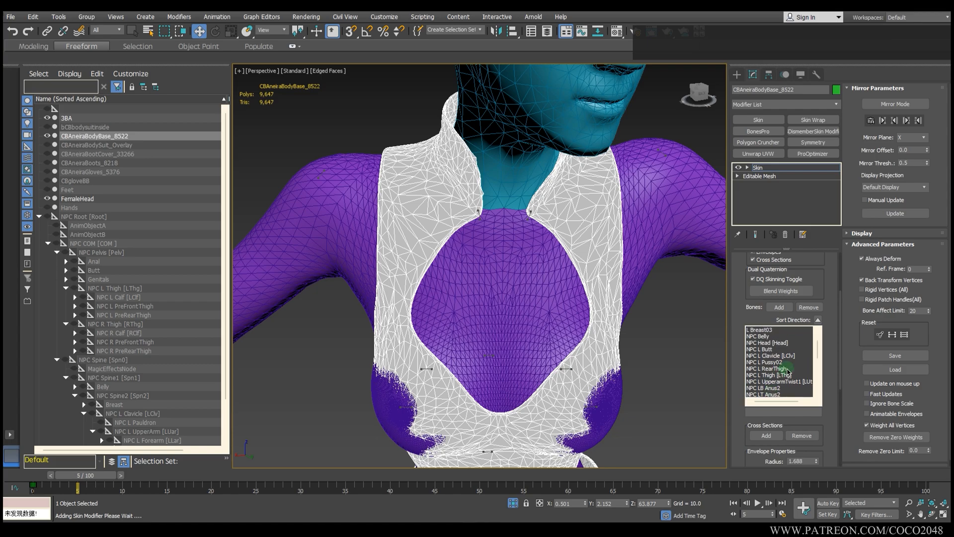
click(768, 362)
scroll(467, 154, up, 3)
alt+middle_drag(467, 154, 497, 169)
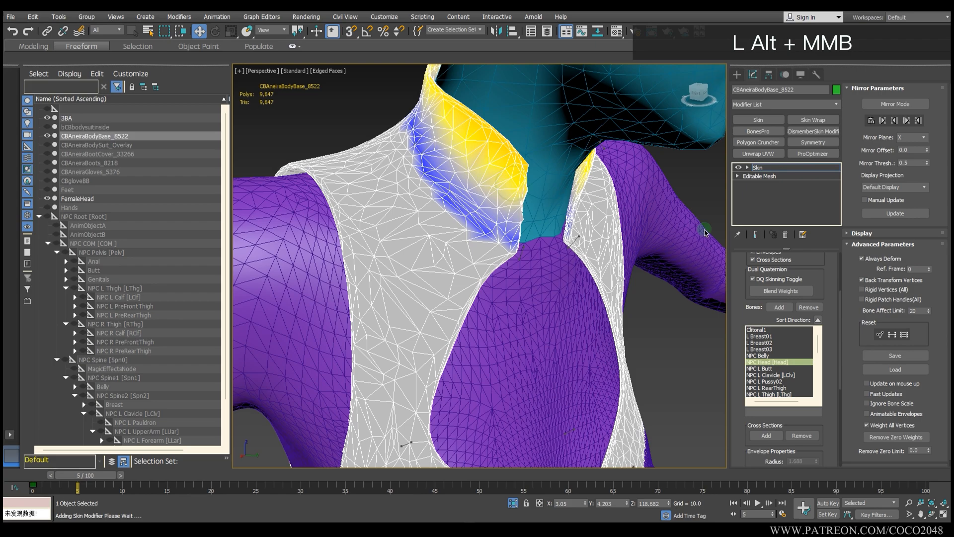
Open the painter options and turn on Paint Weights for the CBAneiraBodyBase_8522 skin, sizing the brush to a maximum of 7.0.
scroll(757, 312, down, 3)
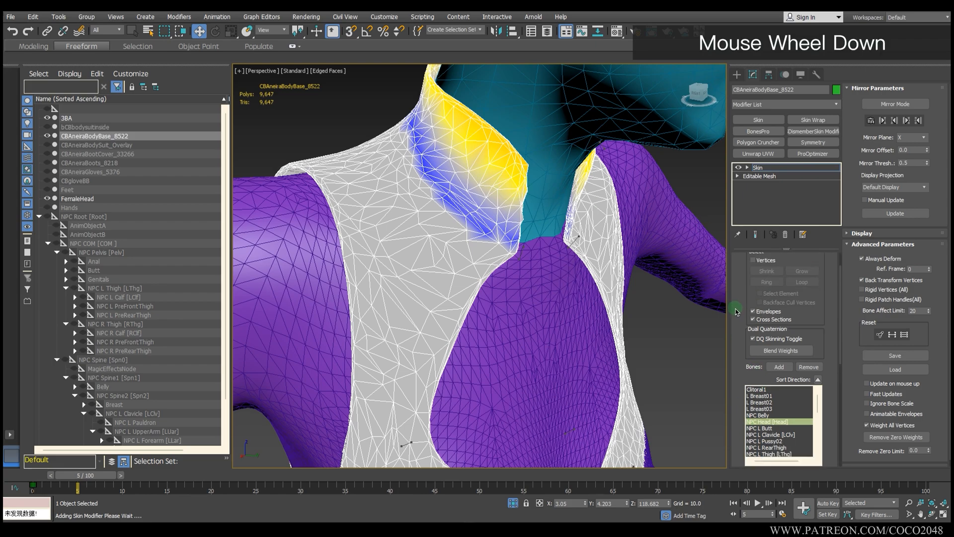
scroll(736, 311, down, 3)
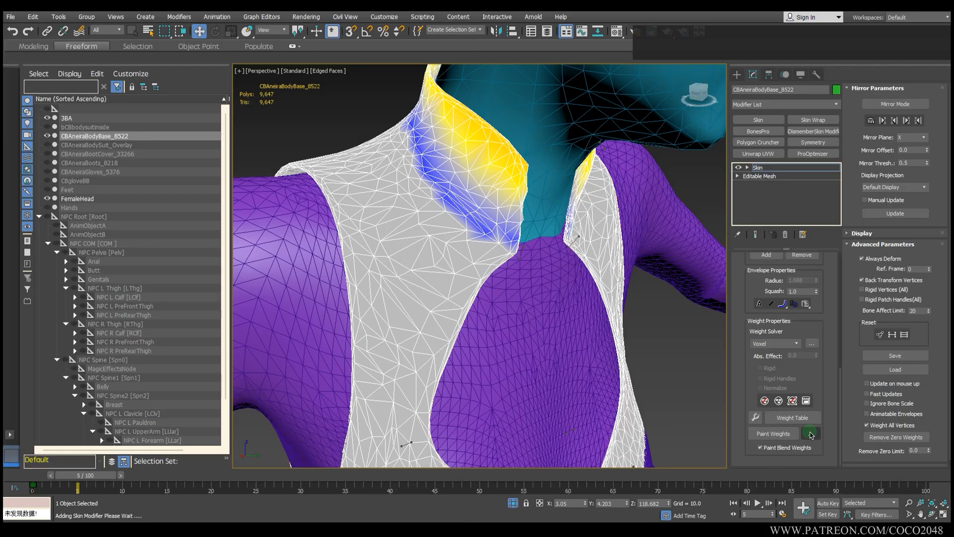
click(833, 430)
click(768, 431)
mouse_move(606, 318)
alt+middle_down()
mouse_move(494, 217)
mouse_move(503, 196)
alt+middle_up()
mouse_move(520, 251)
ctrl+shift+mouse_down()
mouse_move(537, 302)
mouse_move(534, 291)
ctrl+shift+mouse_up()
middle_drag(534, 290, 527, 328)
mouse_move(144, 20)
mouse_down()
mouse_move(169, 123)
mouse_move(165, 158)
mouse_up()
alt+middle_drag(358, 284, 400, 301)
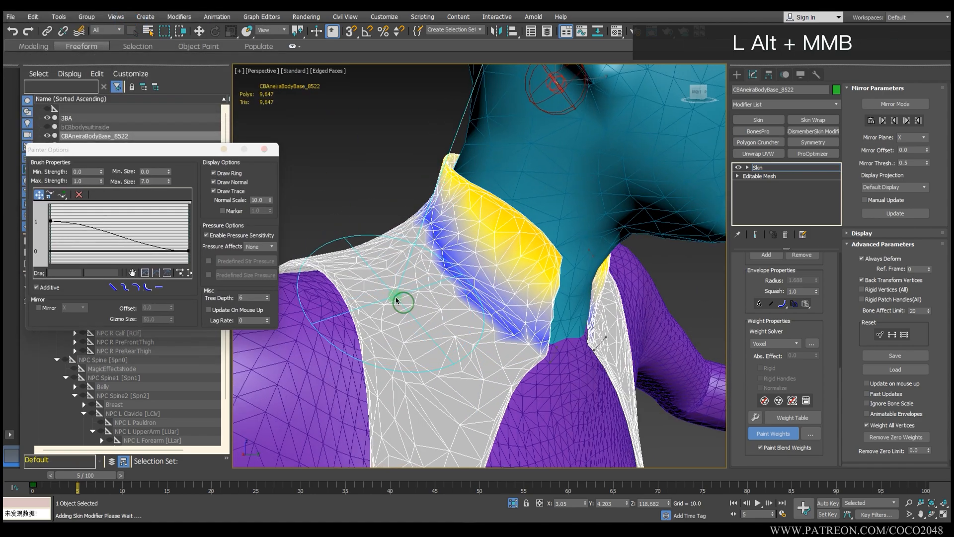
Reduce the brush's maximum size to 4.3 and paint NPC Head weights onto both sides of the CBAneiraBodyBase_8522 collar.
mouse_move(494, 314)
alt+middle_down()
mouse_move(456, 317)
mouse_move(462, 243)
alt+middle_up()
ctrl+shift+drag(462, 239, 459, 228)
alt+middle_drag(457, 228, 452, 220)
ctrl+shift+drag(452, 219, 458, 217)
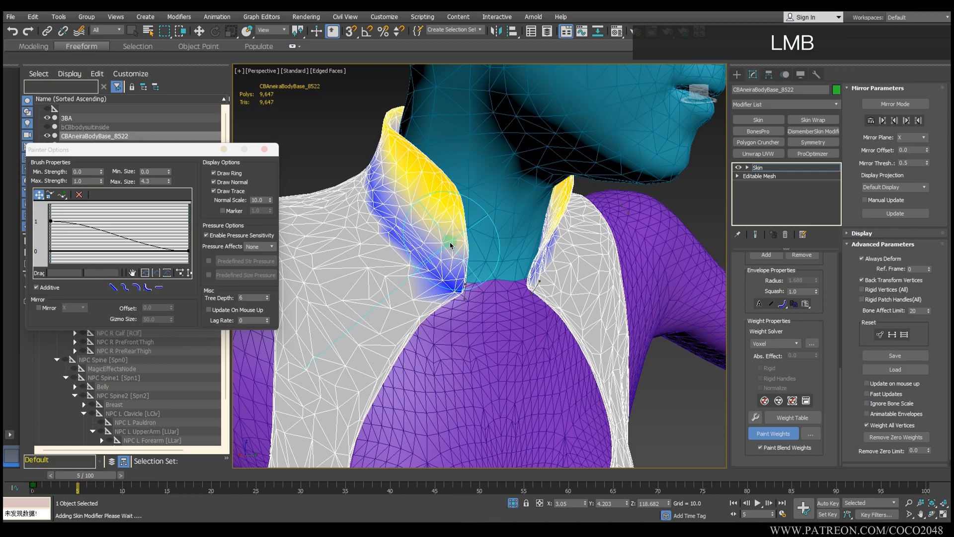
alt+middle_drag(451, 245, 453, 234)
alt+middle_drag(444, 185, 388, 211)
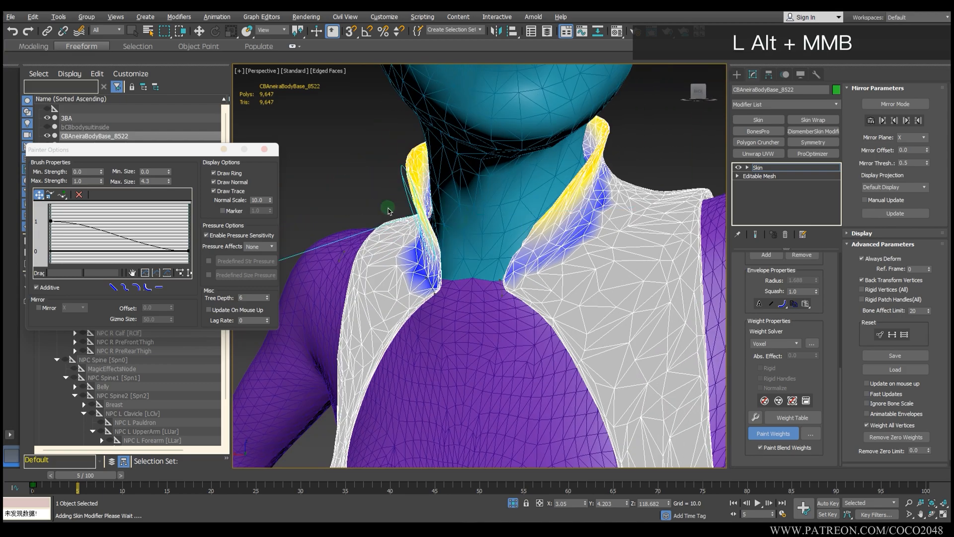
alt+middle_drag(526, 251, 745, 189)
click(458, 213)
Choose the NPC L Clavicle bone and inspect its weights on the CBAneiraBodyBase_8522 shoulder and collar.
middle_drag(571, 224, 733, 298)
scroll(533, 222, up, 3)
drag(733, 299, 733, 509)
drag(741, 274, 745, 223)
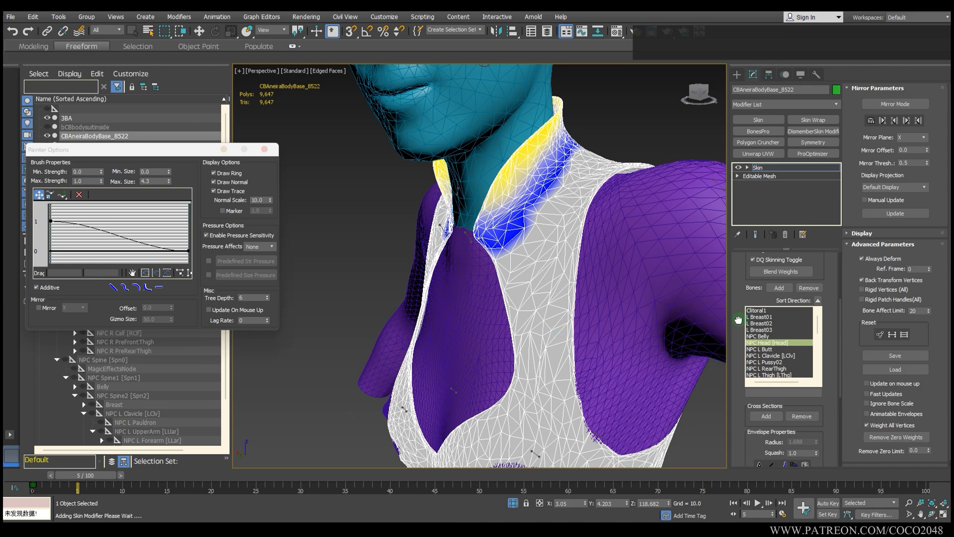
drag(738, 320, 741, 299)
click(776, 335)
alt+middle_drag(486, 371, 566, 301)
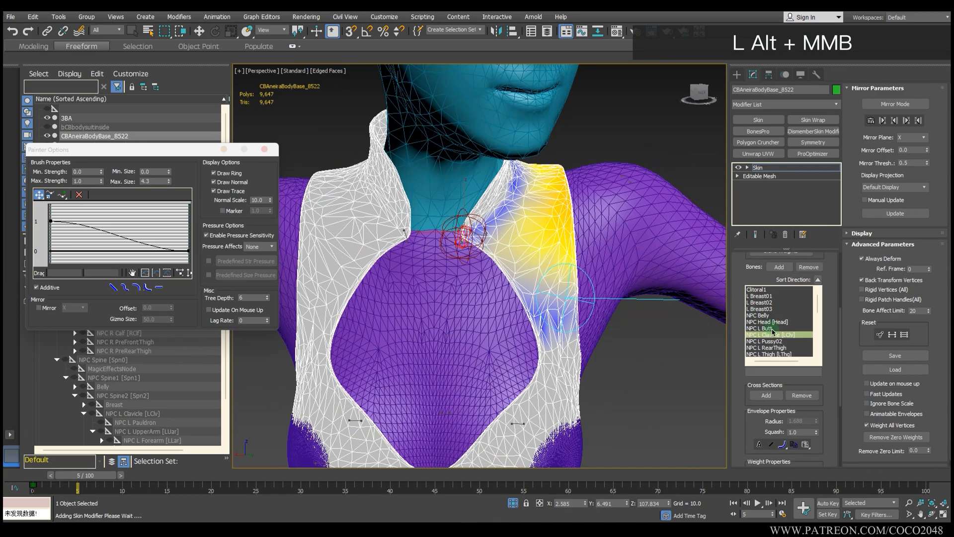
Leave Edit Envelopes on CBAneiraBodyBase_8522 and end the isolation to bring back the whole outfit.
drag(738, 269, 743, 420)
click(773, 271)
scroll(547, 283, down, 6)
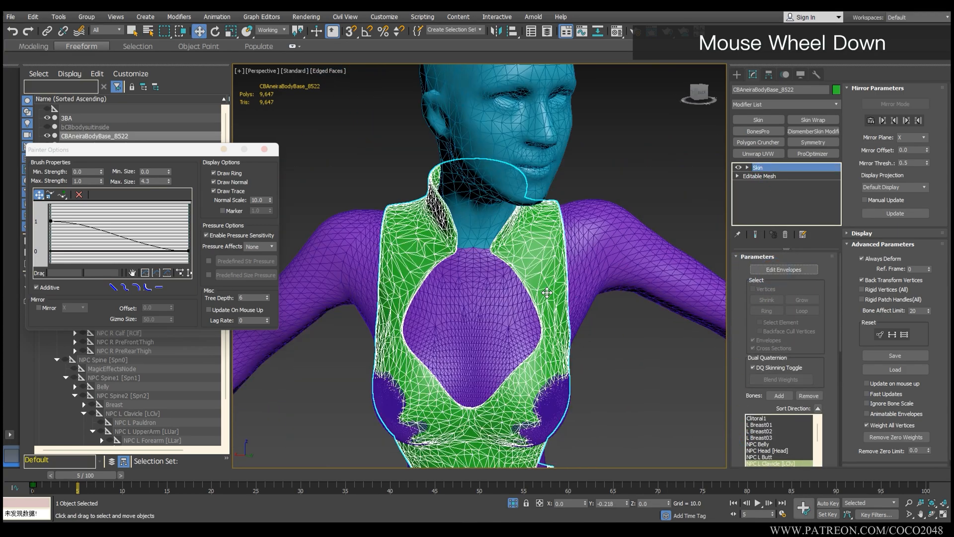
middle_drag(553, 398, 559, 319)
click(514, 505)
scroll(516, 208, up, 2)
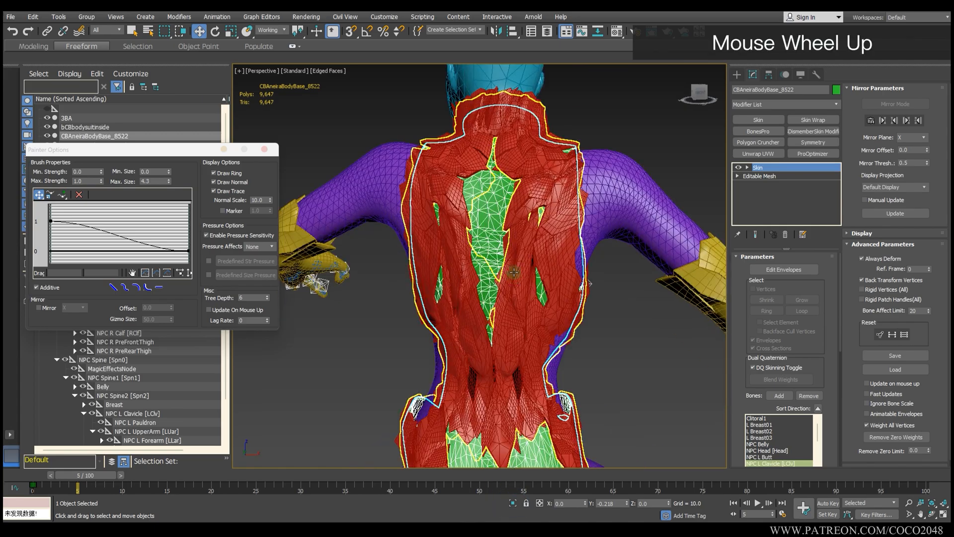
Isolate the bCBbodysuitInside, 3BA and FemaleHead meshes together.
click(515, 147)
alt+middle_drag(515, 154, 599, 249)
scroll(540, 258, up, 3)
click(391, 126)
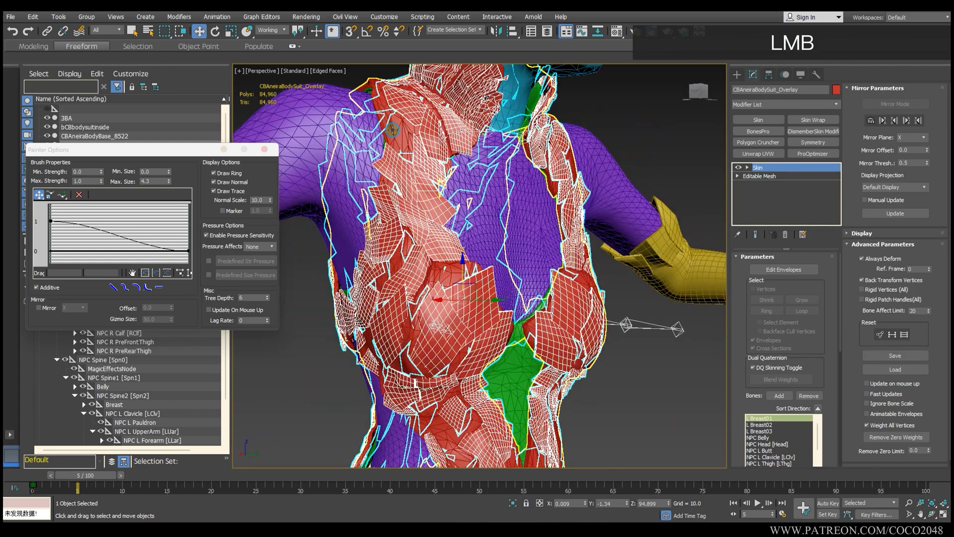
middle_drag(422, 147, 512, 266)
scroll(513, 266, down, 4)
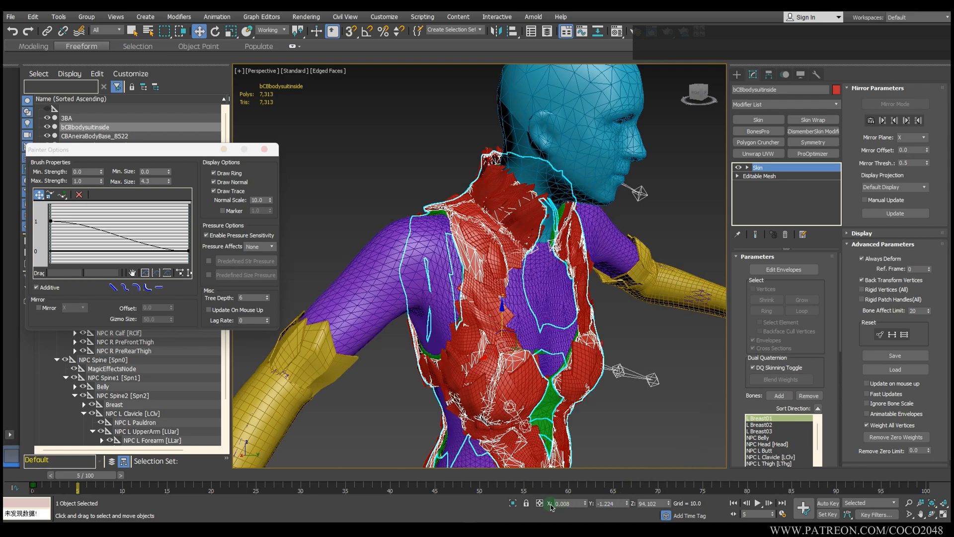
ctrl+click(585, 136)
ctrl+click(585, 137)
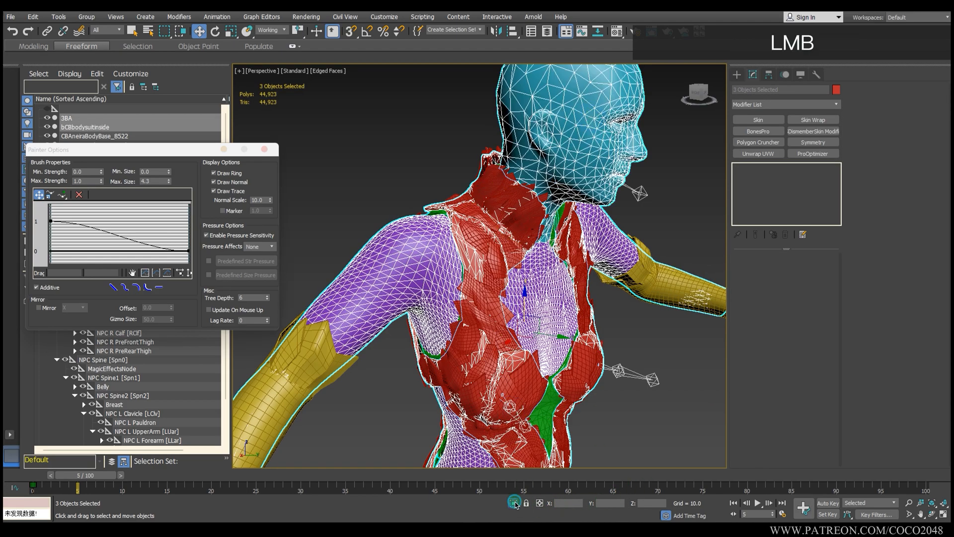
scroll(572, 249, up, 3)
scroll(586, 277, down, 3)
Select only the bCBbodysuitInside mesh and turn on Edit Envelopes and Paint Weights in its Skin modifier.
click(503, 207)
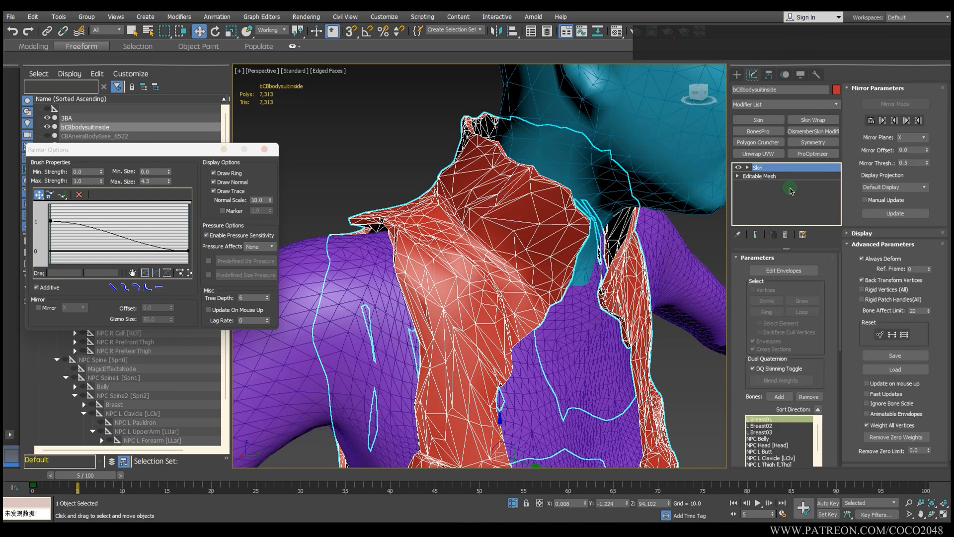
click(787, 167)
drag(738, 389, 730, 192)
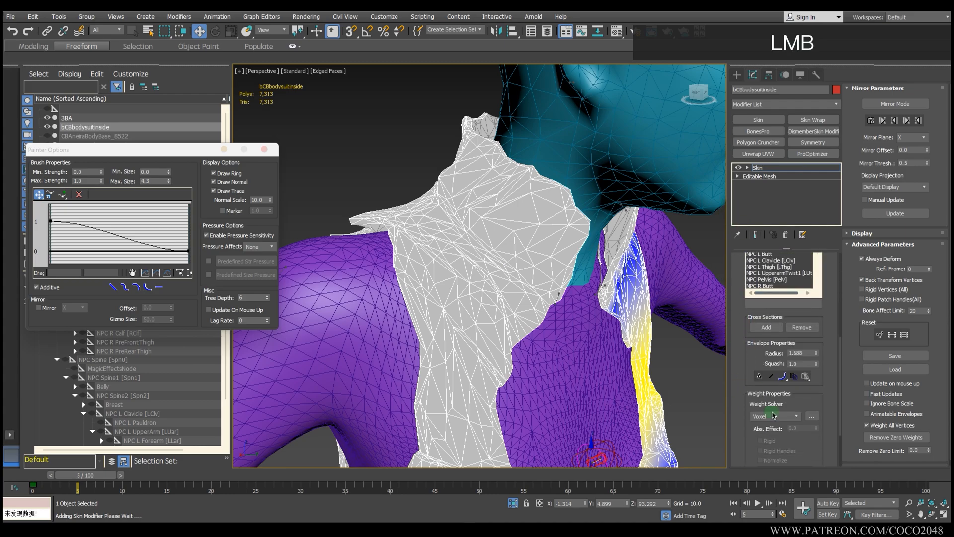
drag(734, 439, 723, 314)
click(783, 440)
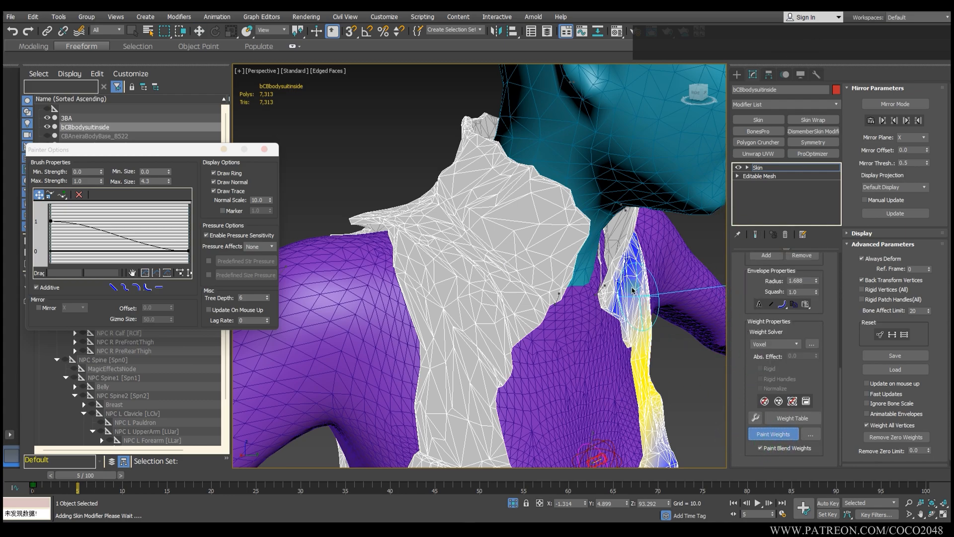
Paint NPC Head bone weights onto the left front of the bCBbodysuitInside collar with a maximum brush size of 5.6.
alt+middle_drag(633, 291, 570, 271)
drag(747, 299, 748, 447)
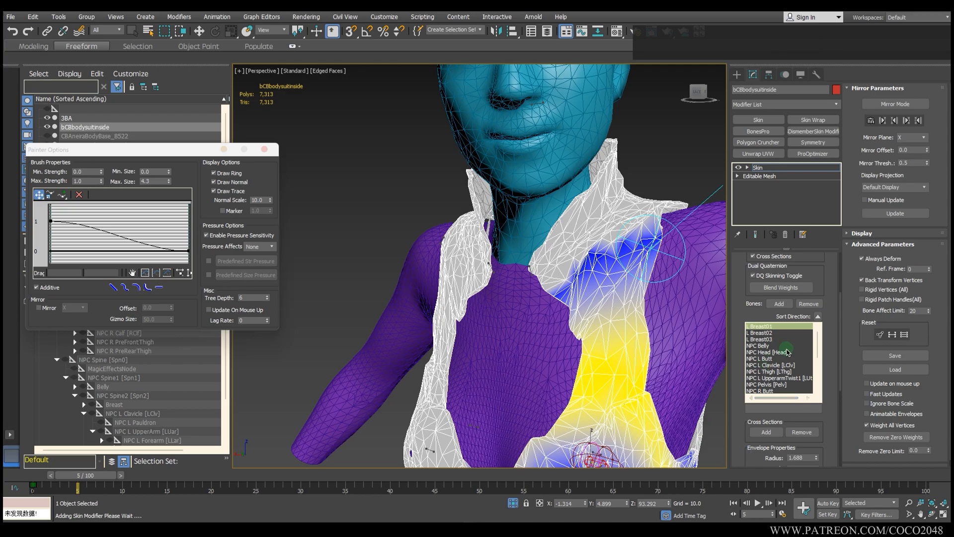
click(766, 352)
alt+middle_drag(591, 229, 566, 209)
scroll(566, 209, up, 3)
ctrl+shift+drag(577, 203, 597, 175)
drag(598, 173, 601, 169)
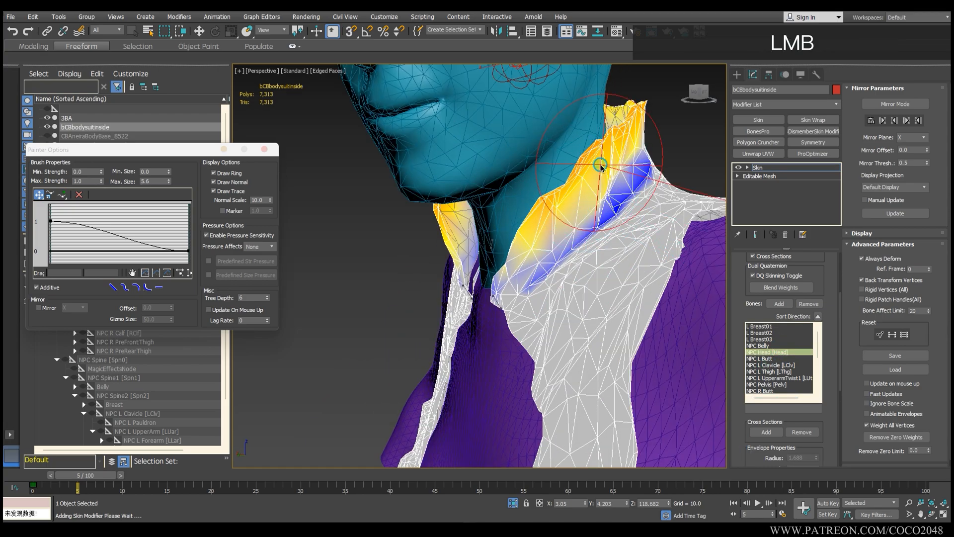
drag(527, 259, 544, 238)
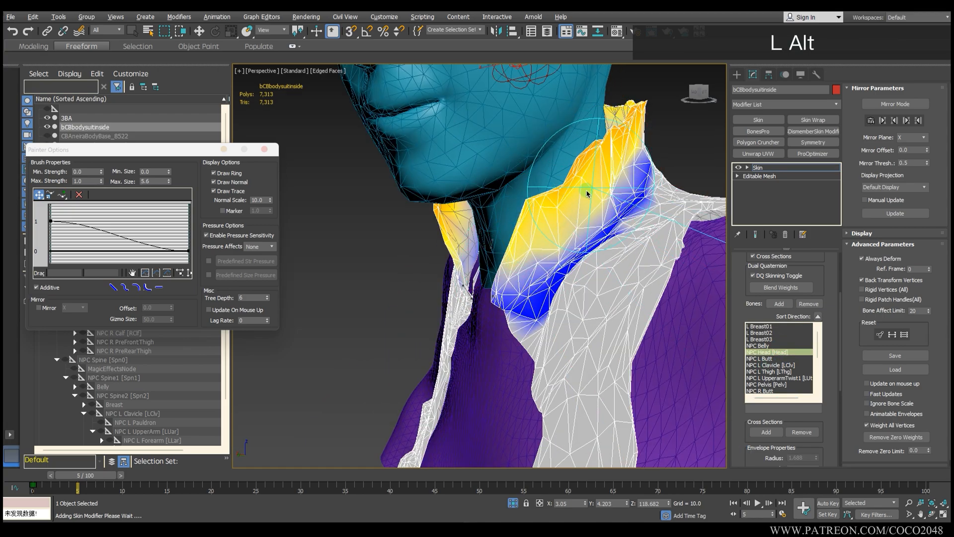
Paint NPC Head weights across the back and right side of the bCBbodysuitInside collar.
alt+middle_drag(587, 194, 517, 184)
alt+middle_drag(622, 154, 442, 144)
drag(465, 119, 569, 120)
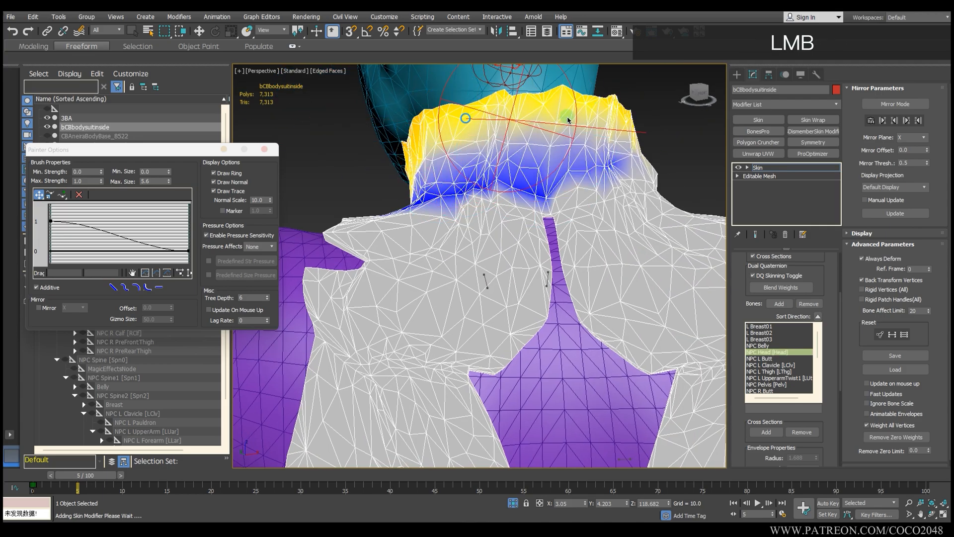
mouse_move(568, 121)
alt+middle_down()
mouse_move(488, 152)
mouse_move(497, 188)
mouse_move(514, 200)
mouse_move(485, 203)
alt+middle_up()
mouse_move(485, 203)
mouse_down()
mouse_move(500, 208)
mouse_move(490, 266)
mouse_move(422, 187)
mouse_up()
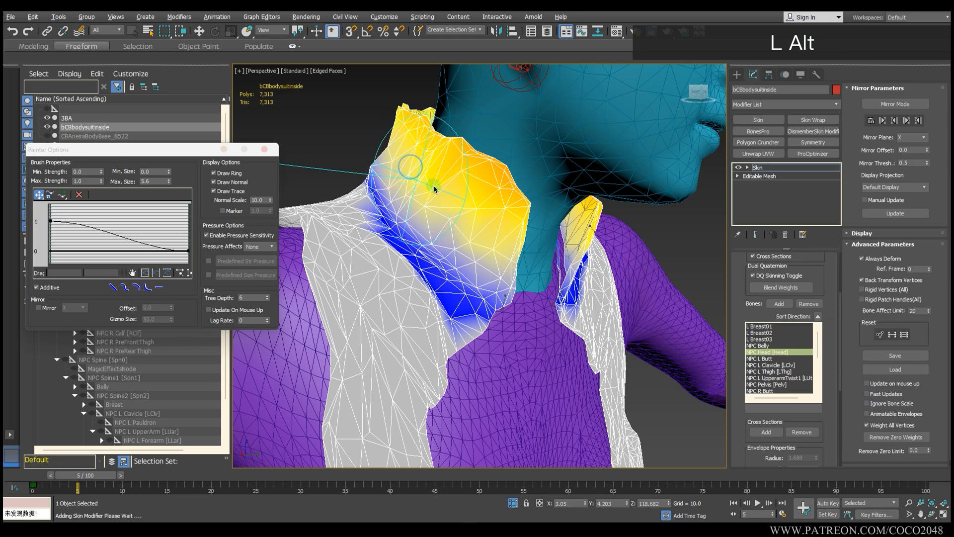
Paint further NPC Head strokes around the bCBbodysuitInside collar, covering its back, left side and right front edge.
alt+middle_drag(434, 189, 553, 169)
mouse_move(554, 168)
mouse_down()
mouse_move(437, 147)
mouse_move(456, 154)
mouse_up()
alt+middle_drag(456, 154, 589, 151)
drag(590, 151, 477, 152)
mouse_move(477, 152)
alt+middle_down()
mouse_move(543, 155)
mouse_move(611, 143)
alt+middle_up()
drag(611, 144, 500, 196)
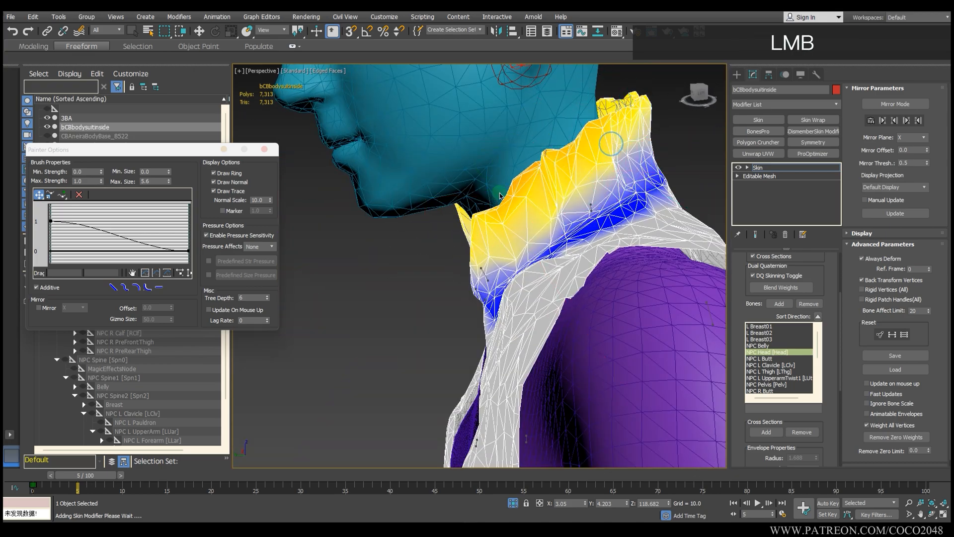
mouse_move(500, 196)
alt+middle_down()
mouse_move(513, 213)
mouse_move(579, 183)
mouse_move(536, 252)
mouse_move(474, 271)
alt+middle_up()
drag(475, 271, 467, 273)
drag(445, 172, 449, 185)
scroll(473, 245, down, 4)
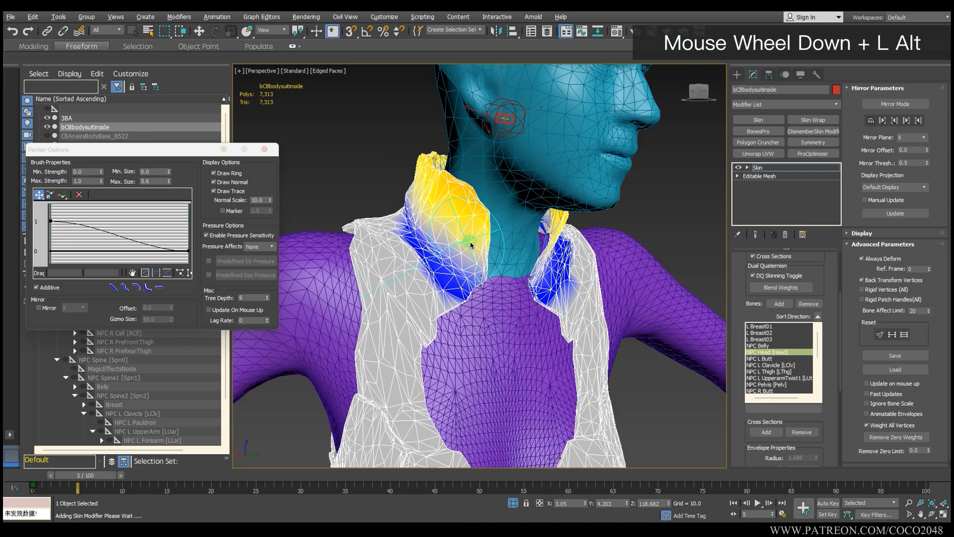
Leave Edit Envelopes on bCBbodysuitInside and end the isolation to show all outfit meshes.
alt+middle_drag(473, 245, 576, 239)
alt+middle_drag(661, 278, 551, 340)
middle_drag(534, 395, 478, 293)
middle_drag(547, 335, 586, 363)
drag(740, 264, 744, 407)
click(774, 271)
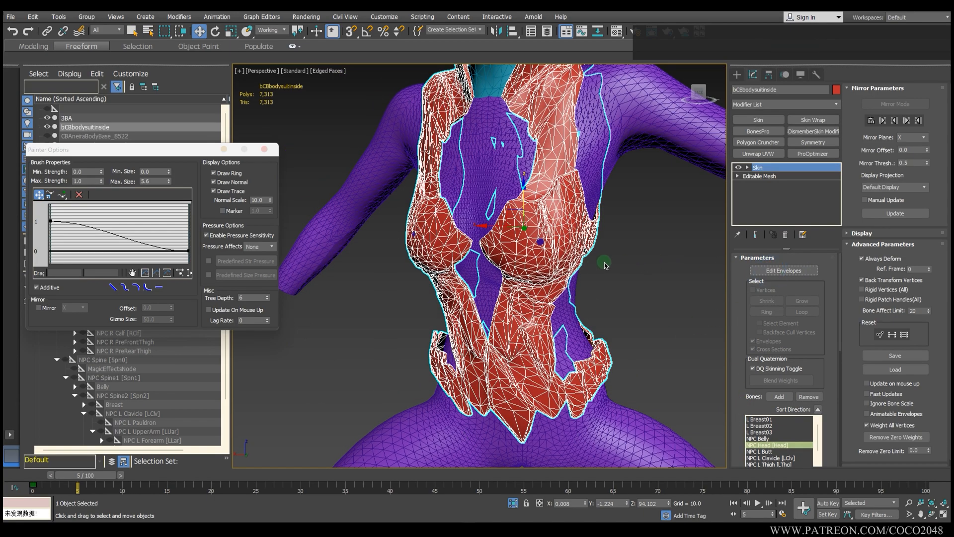
alt+middle_drag(604, 269, 599, 296)
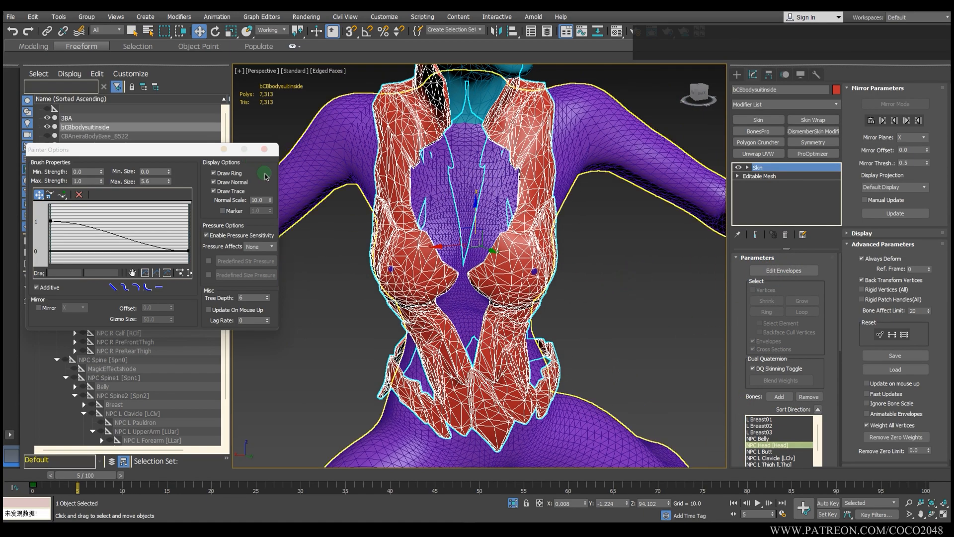
click(513, 502)
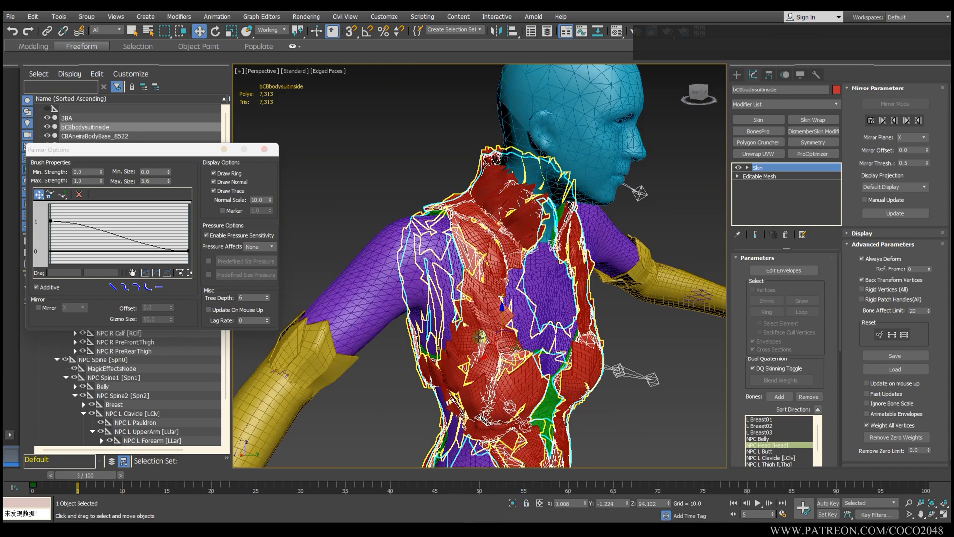
Isolate the bCBbodysuitInside and CBAneiraBodySuit_Overlay meshes together.
click(476, 255)
ctrl+click(469, 257)
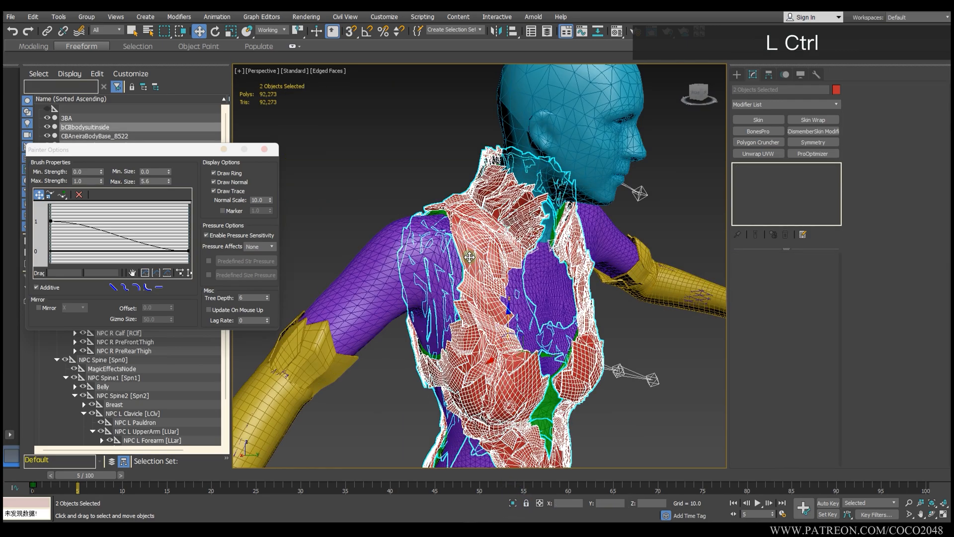
middle_drag(467, 259, 468, 218)
click(513, 503)
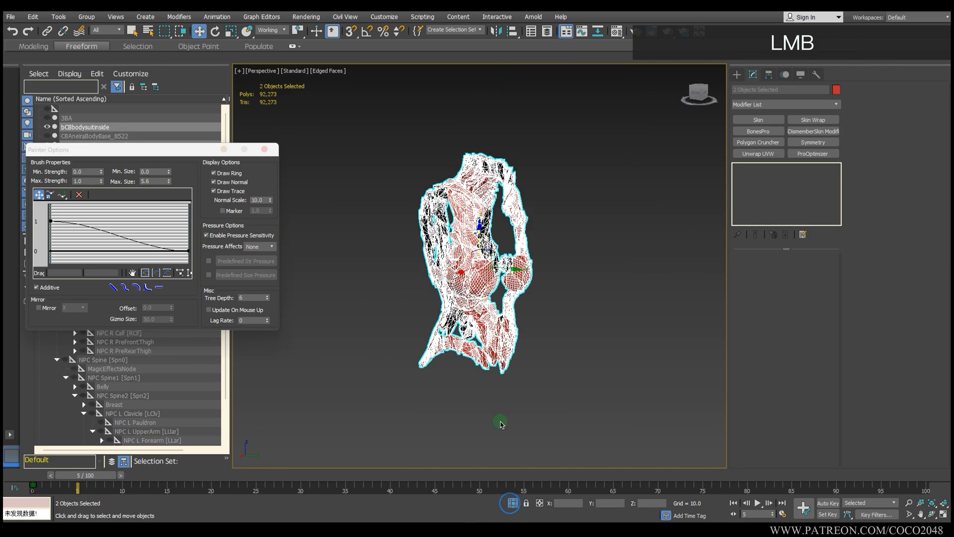
scroll(477, 182, up, 3)
Select only CBAneiraBodySuit_Overlay and turn on Edit Envelopes and Paint Weights in its Skin modifier.
click(477, 184)
mouse_move(478, 187)
alt+middle_down()
mouse_move(517, 198)
mouse_move(487, 191)
alt+middle_up()
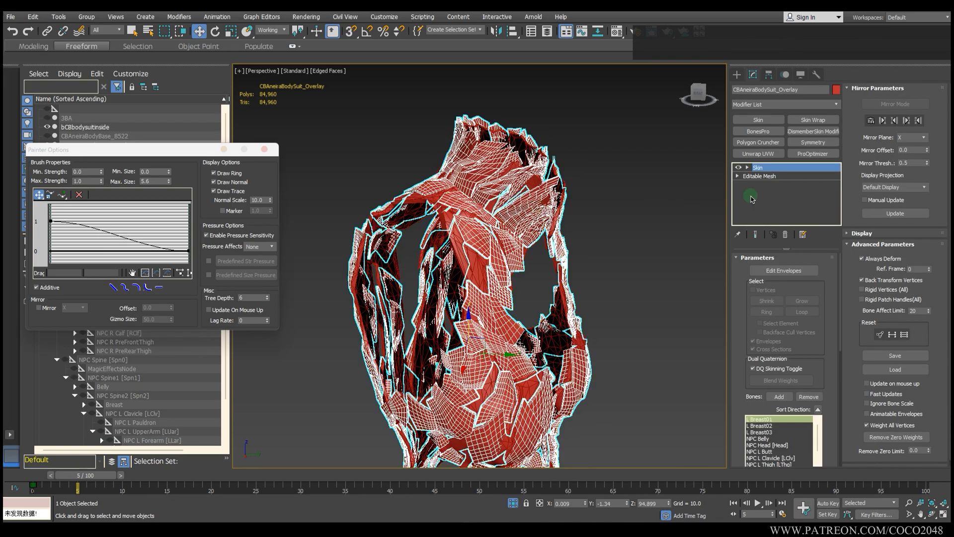
click(784, 270)
alt+middle_drag(641, 271, 621, 330)
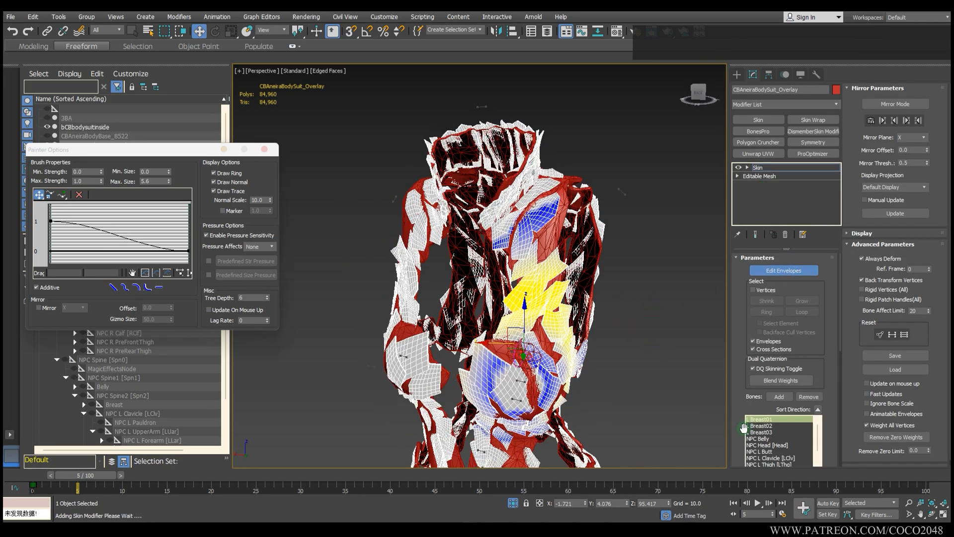
drag(743, 430, 737, 277)
scroll(761, 348, down, 5)
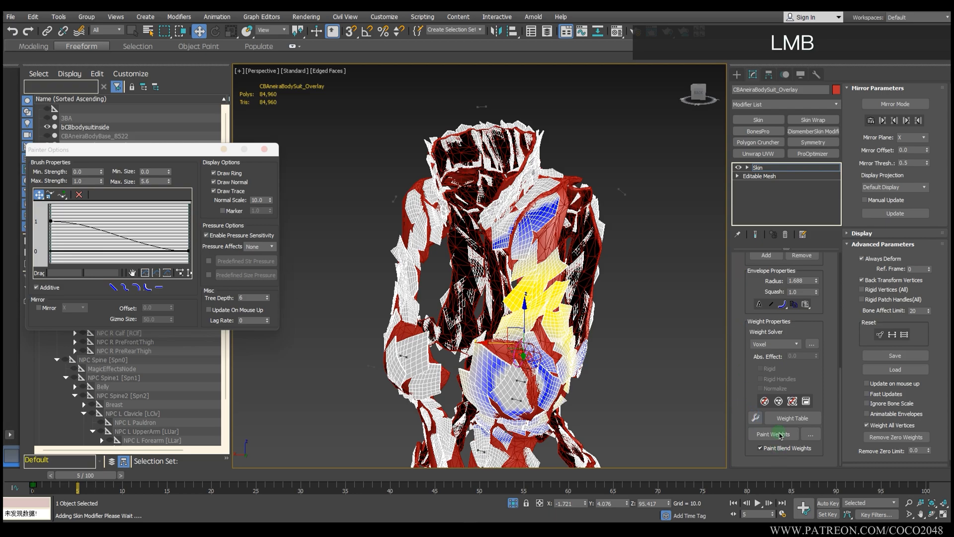
alt+middle_drag(536, 237, 785, 290)
Choose the NPC Head bone and paint its weights onto the left front of the CBAneiraBodySuit_Overlay collar.
drag(743, 273, 749, 447)
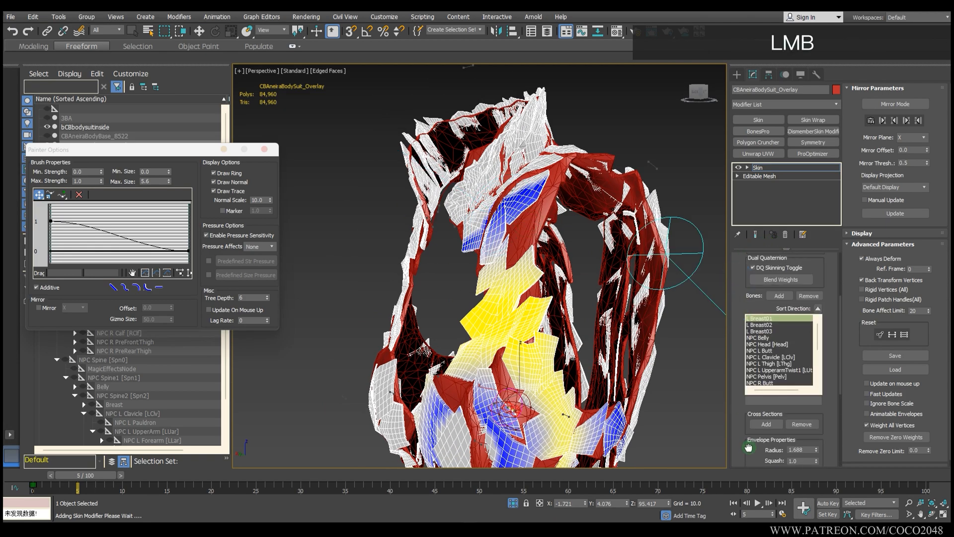
scroll(783, 360, down, 4)
scroll(785, 360, up, 3)
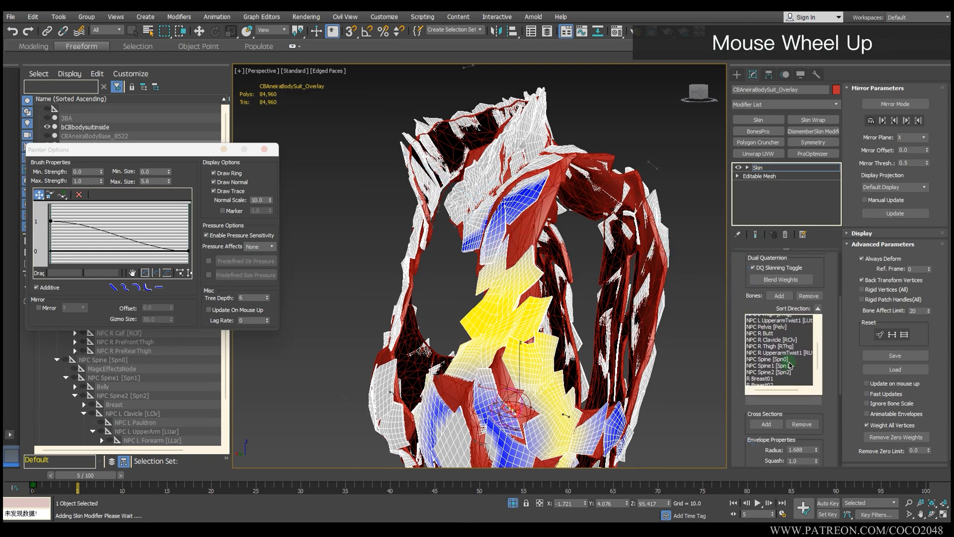
click(778, 338)
mouse_move(513, 308)
alt+middle_down()
mouse_move(494, 321)
mouse_move(495, 168)
mouse_move(472, 151)
alt+middle_up()
scroll(495, 168, up, 3)
scroll(473, 152, up, 3)
mouse_move(462, 174)
mouse_down()
mouse_move(447, 209)
mouse_move(452, 160)
mouse_move(451, 199)
mouse_up()
scroll(451, 202, down, 2)
alt+middle_drag(452, 200, 462, 211)
drag(462, 211, 451, 226)
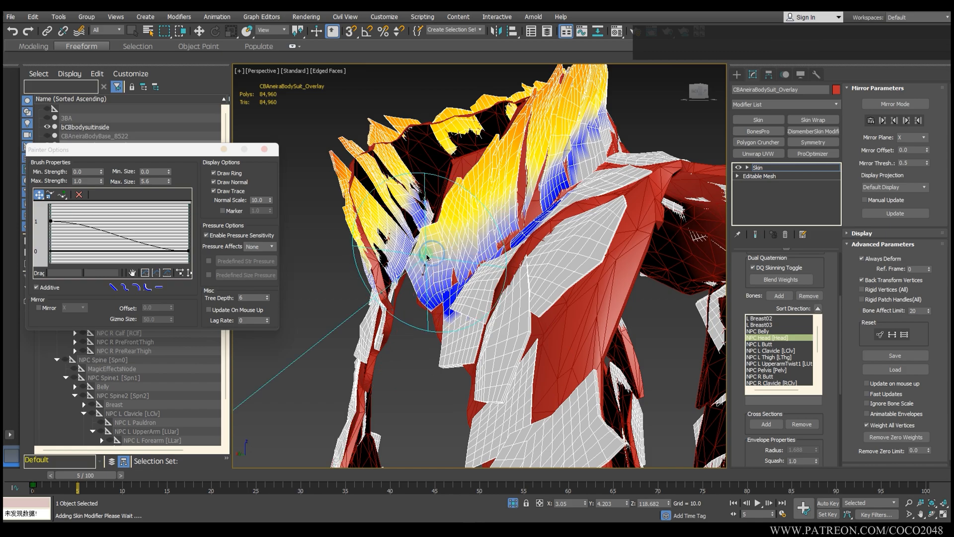
Paint NPC Head weights around the back and right side of the CBAneiraBodySuit_Overlay collar.
alt+middle_drag(466, 201, 469, 188)
drag(501, 155, 492, 169)
mouse_move(492, 169)
alt+middle_down()
mouse_move(509, 154)
mouse_move(439, 164)
alt+middle_up()
click(439, 164)
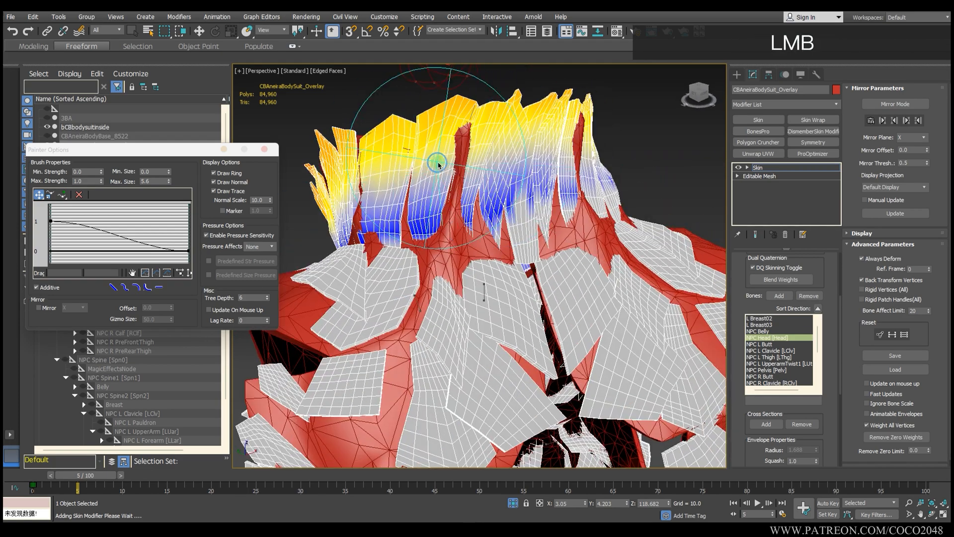
alt+middle_drag(527, 158, 450, 169)
alt+middle_drag(522, 173, 478, 165)
click(478, 165)
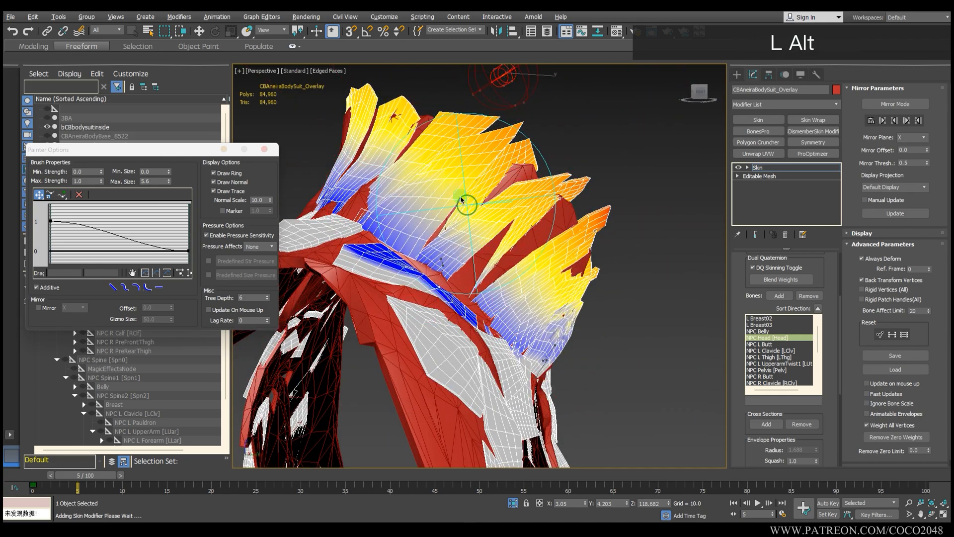
Paint further NPC Head weight strokes all around the spiked CBAneiraBodySuit_Overlay collar to even out the falloff toward its base.
click(497, 235)
alt+middle_drag(524, 295, 491, 235)
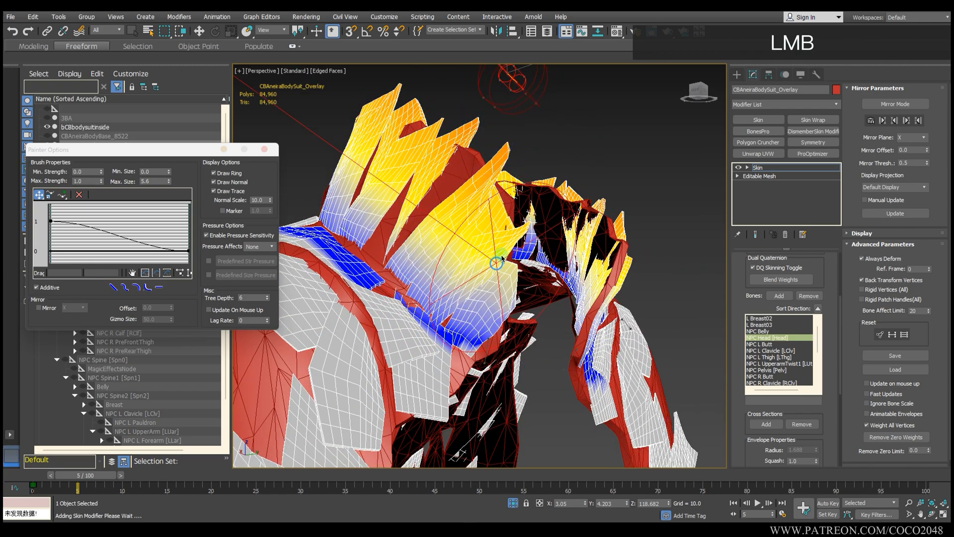
drag(495, 284, 458, 264)
mouse_move(454, 255)
alt+middle_down()
mouse_move(482, 277)
mouse_move(485, 249)
alt+middle_up()
mouse_move(477, 238)
mouse_down()
mouse_move(464, 221)
mouse_move(440, 229)
mouse_up()
alt+middle_drag(490, 244, 526, 203)
drag(526, 203, 462, 192)
mouse_move(462, 191)
alt+middle_down()
mouse_move(496, 196)
mouse_move(534, 149)
alt+middle_up()
drag(534, 149, 492, 146)
alt+middle_drag(492, 154, 565, 175)
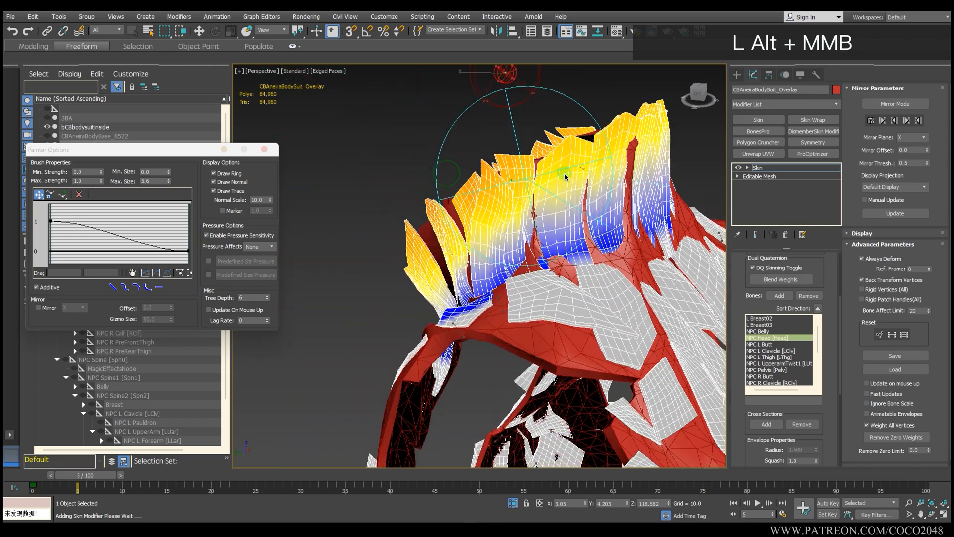
drag(563, 177, 516, 191)
alt+middle_drag(515, 191, 587, 181)
alt+middle_drag(513, 254, 554, 258)
drag(554, 258, 505, 320)
alt+middle_drag(505, 320, 552, 343)
Turn off Edit Envelopes on CBAneiraBodySuit_Overlay and exit isolation so all meshes are shown.
scroll(551, 348, down, 5)
mouse_move(552, 408)
middle_down()
mouse_move(542, 268)
mouse_move(645, 318)
middle_up()
scroll(542, 269, down, 4)
drag(735, 328, 740, 434)
click(764, 273)
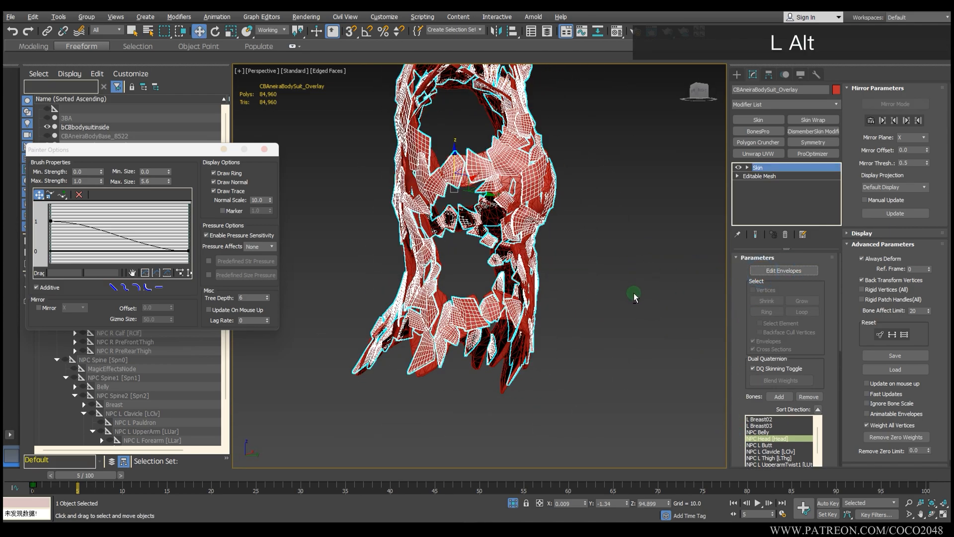
alt+middle_drag(635, 296, 571, 303)
click(513, 503)
Select CBAneiraBodyBase_8522 together with the 3BA body at the hips and isolate both meshes.
scroll(527, 263, down, 4)
middle_drag(527, 259, 849, 216)
scroll(535, 279, down, 3)
scroll(592, 226, up, 5)
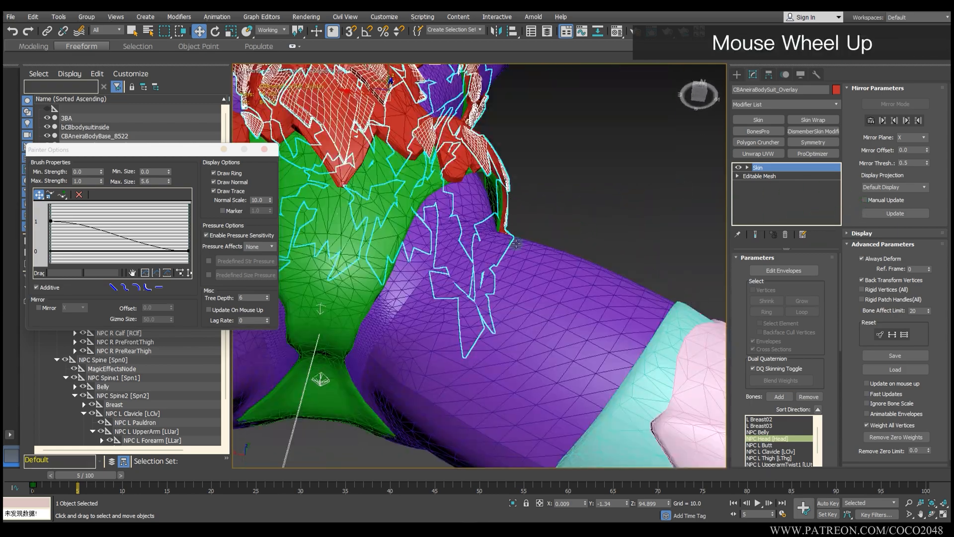
click(392, 238)
alt+middle_drag(397, 243, 463, 229)
middle_drag(463, 228, 468, 229)
ctrl+click(611, 299)
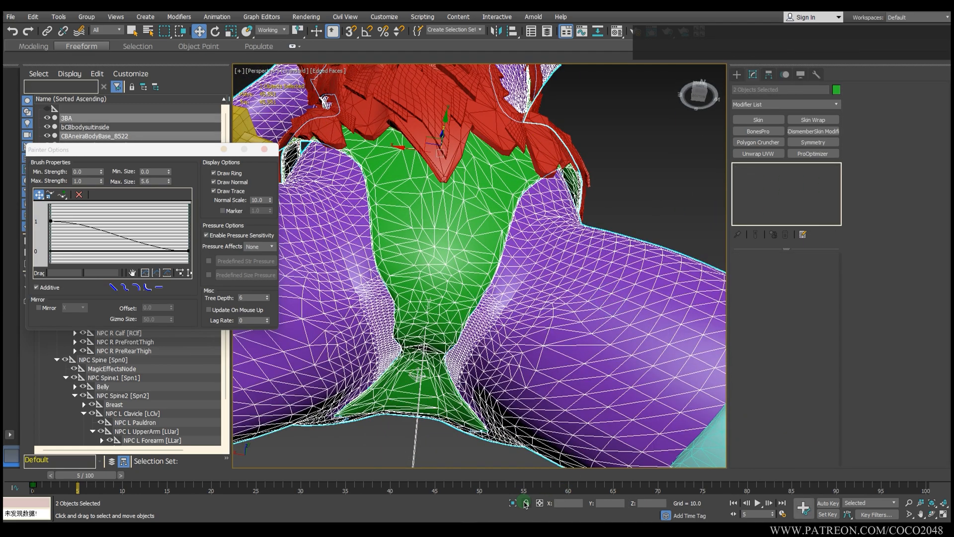
click(513, 503)
scroll(485, 348, up, 4)
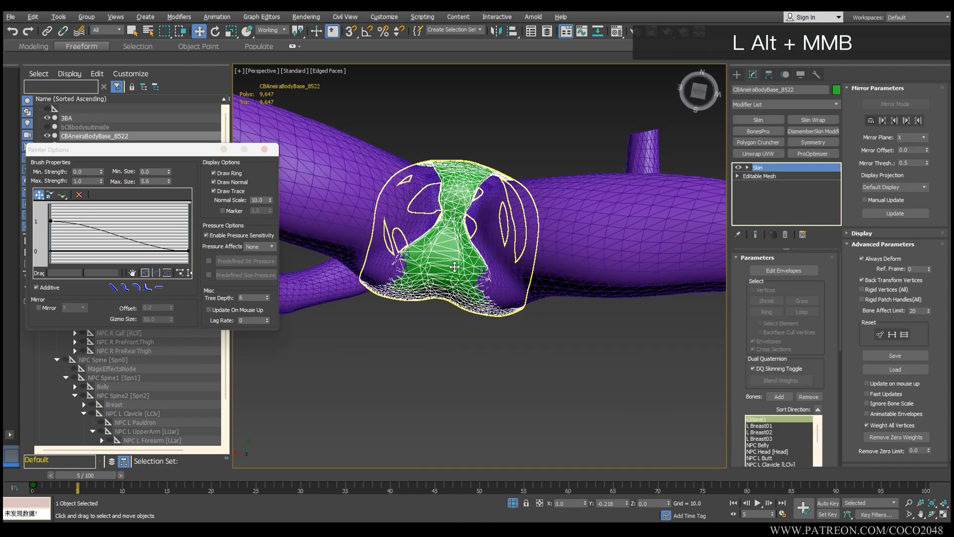
Turn on Edit Envelopes and Paint Weights in the Skin modifier of CBAneiraBodyBase_8522.
alt+middle_drag(477, 249, 502, 248)
click(783, 269)
drag(738, 369, 756, 153)
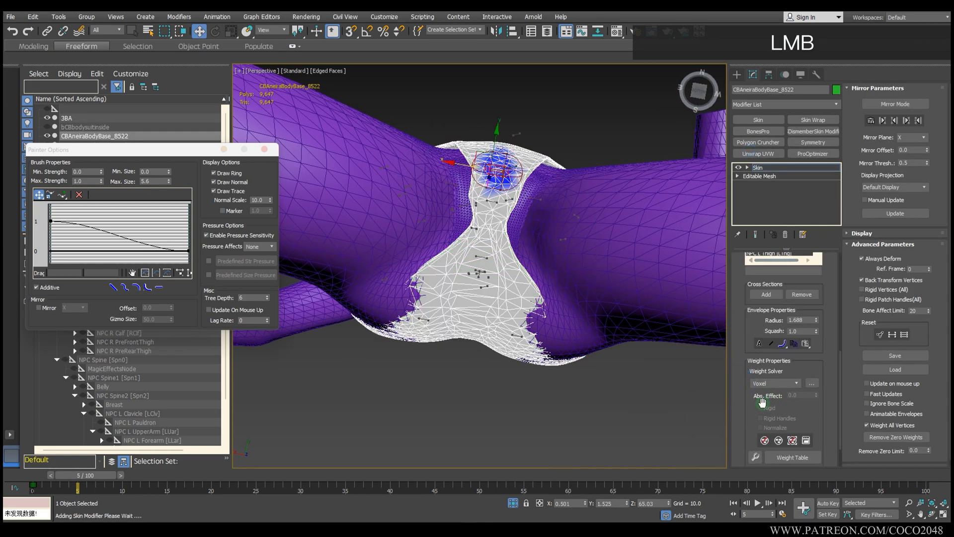
drag(763, 401, 738, 301)
click(771, 434)
alt+middle_drag(461, 290, 450, 244)
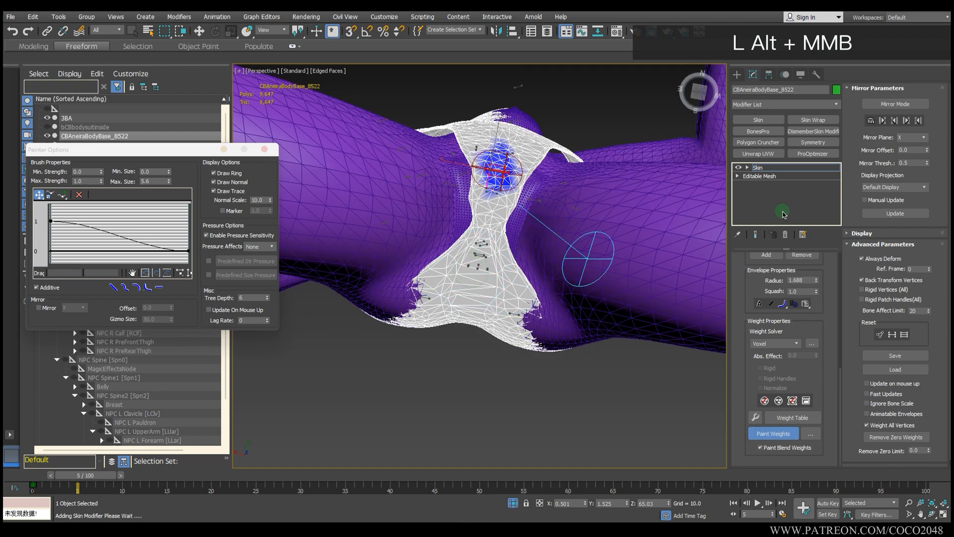
Examine how the NPC L Thigh, NPC R Thigh and NPC Pelvis bones are weighted on the body base's crotch area.
drag(737, 273, 750, 453)
scroll(789, 374, down, 2)
scroll(790, 375, down, 1)
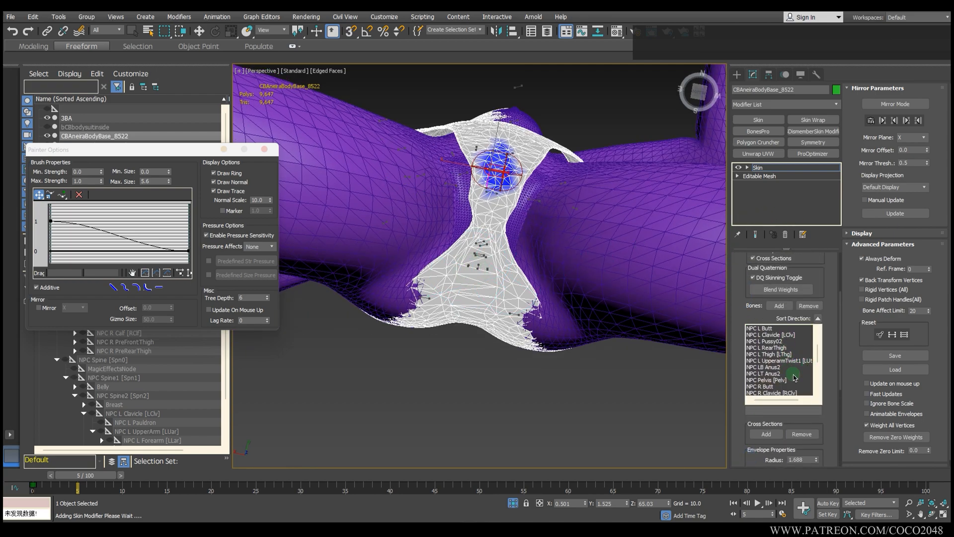
click(778, 355)
scroll(786, 374, down, 2)
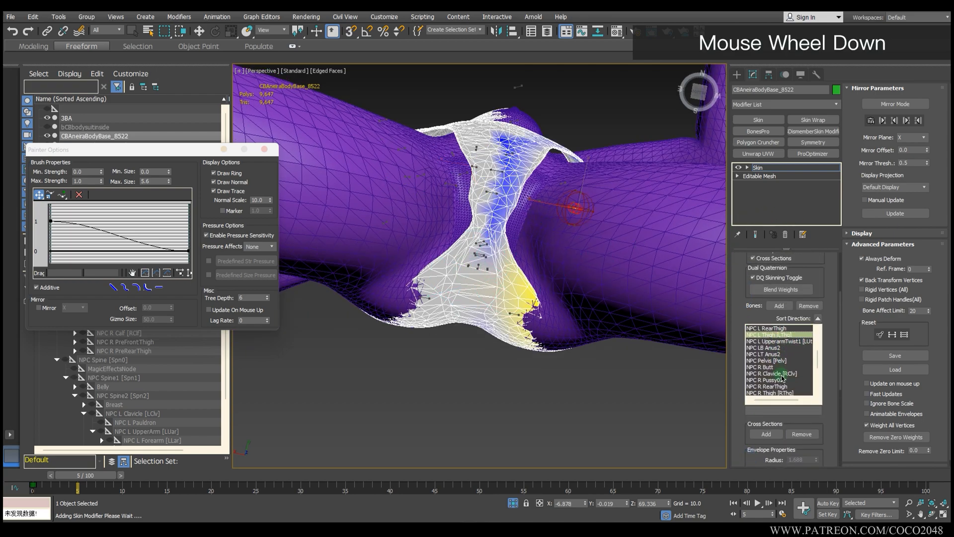
scroll(788, 379, down, 2)
scroll(789, 381, up, 1)
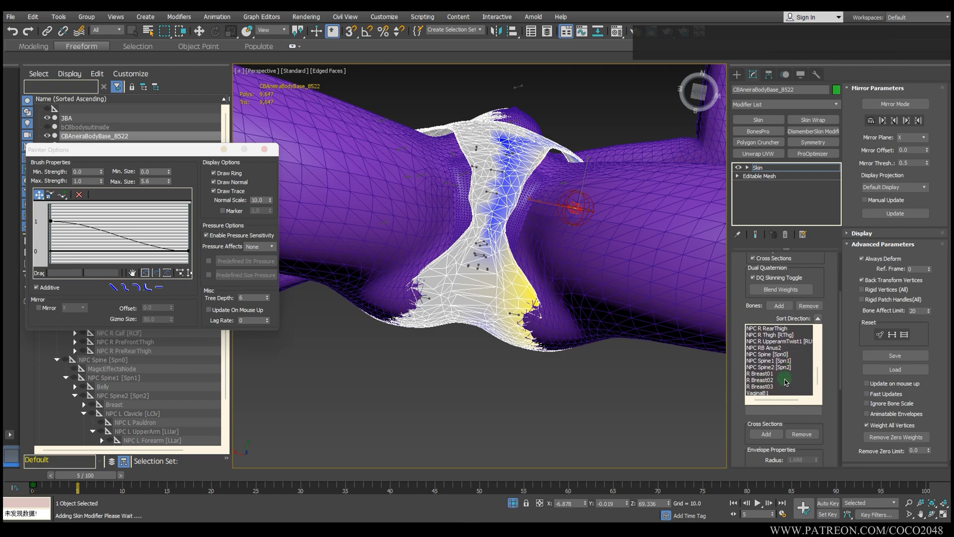
click(761, 368)
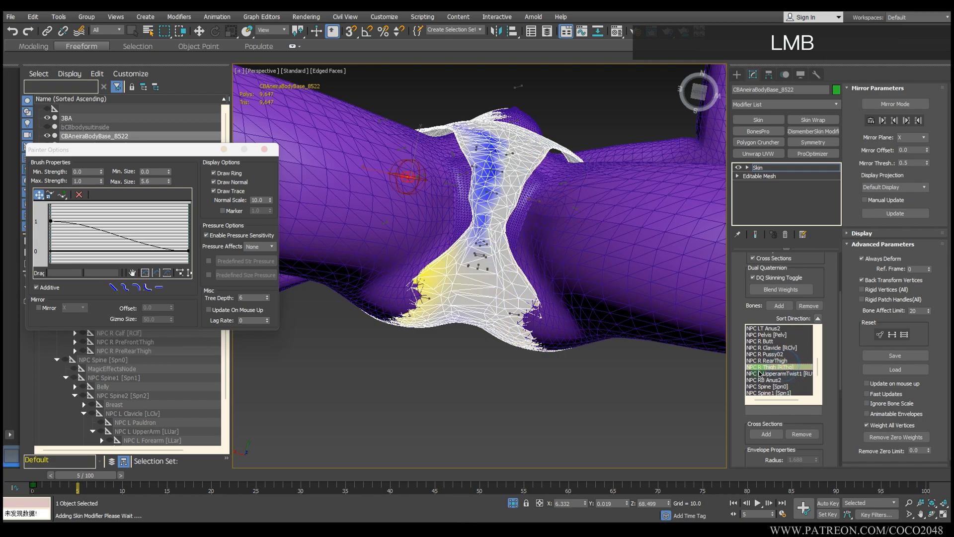
alt+middle_drag(624, 359, 569, 355)
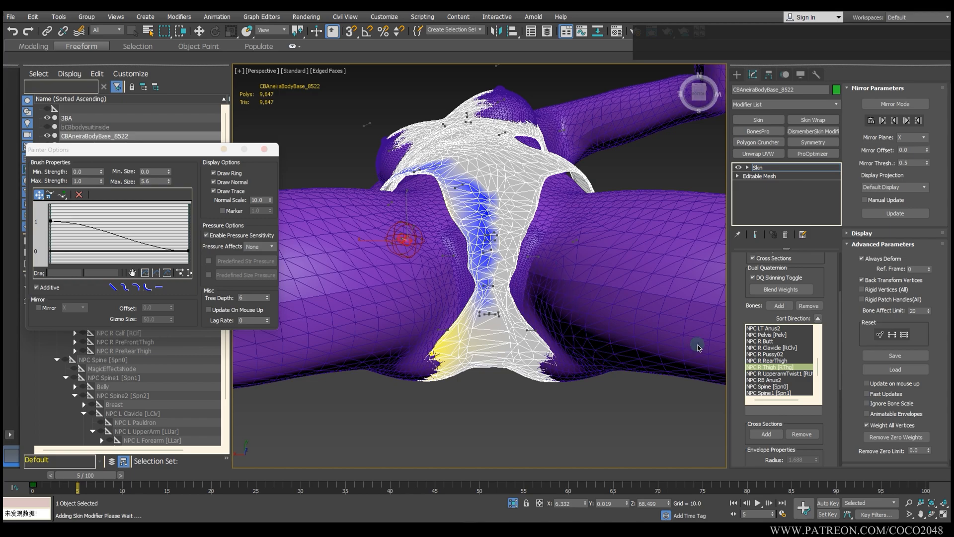
scroll(777, 357, up, 2)
click(776, 354)
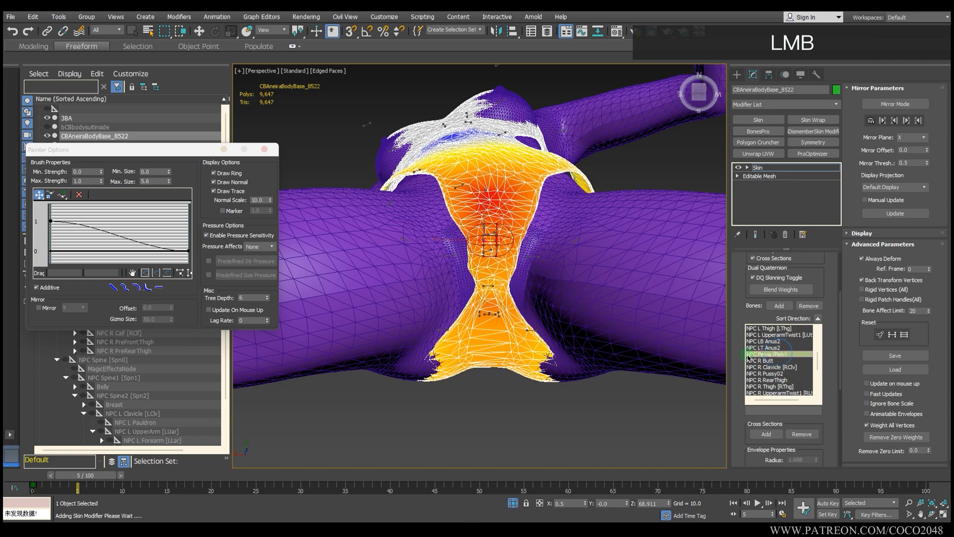
mouse_move(596, 348)
alt+middle_down()
mouse_move(559, 364)
mouse_move(571, 345)
mouse_move(578, 353)
alt+middle_up()
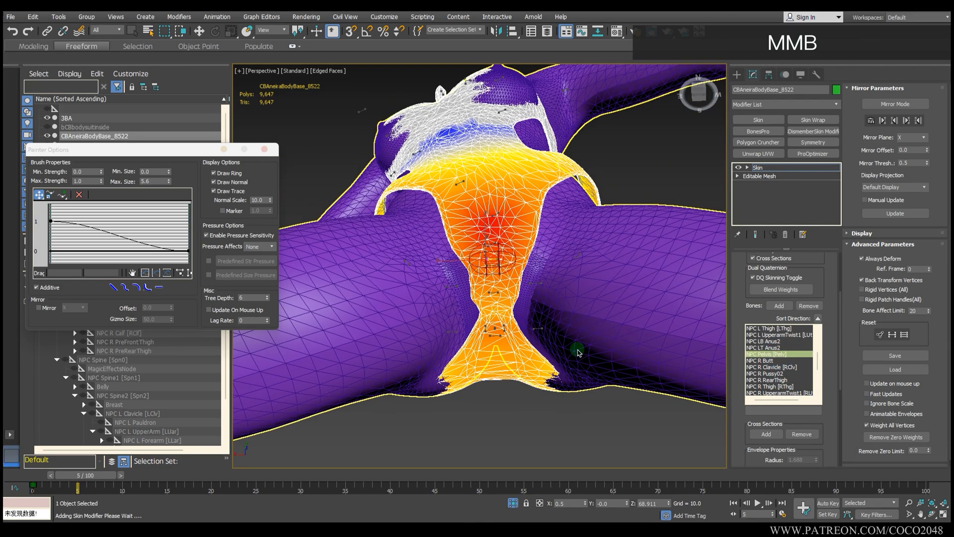
Turn off the Draw On Top option for cross sections in the Skin modifier's display settings.
click(866, 90)
click(882, 101)
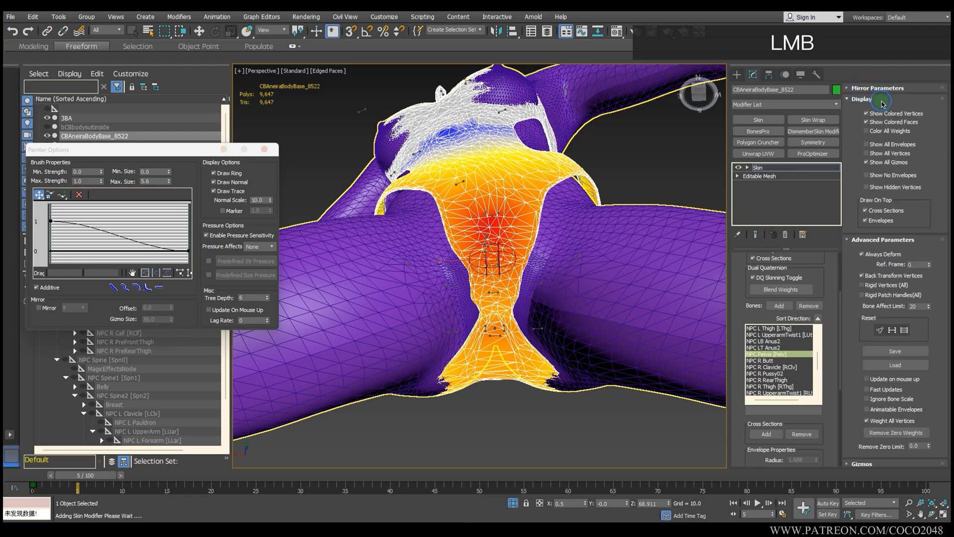
alt+middle_drag(651, 327, 556, 308)
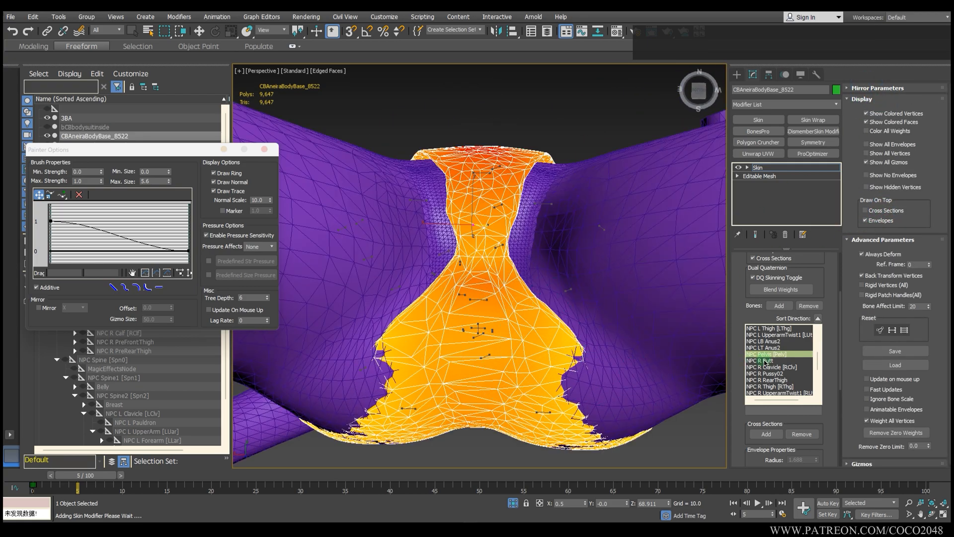
Choose the NPC LB Anus2 bone, turn off Paint Blend Weights and erase the bone's weights from the body base.
click(775, 347)
click(778, 341)
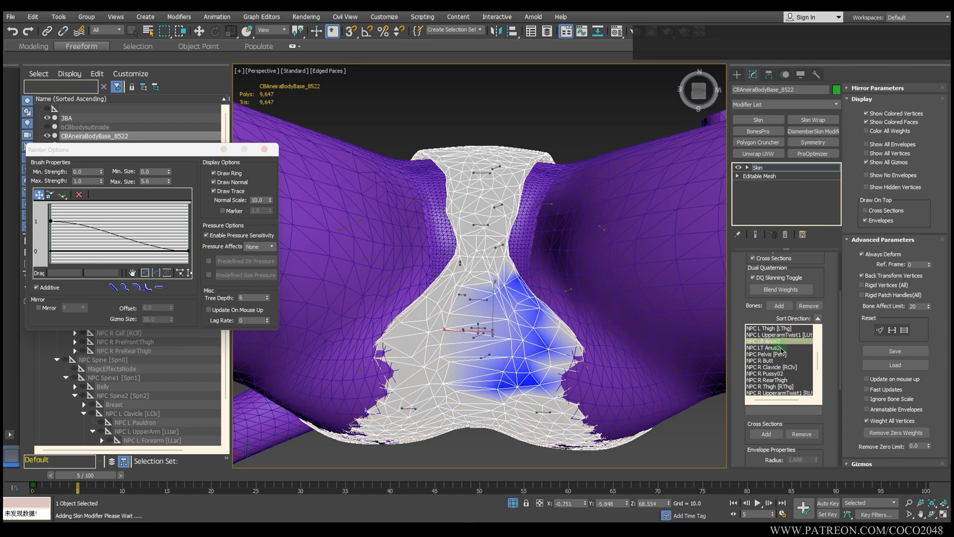
alt+middle_drag(517, 336, 487, 338)
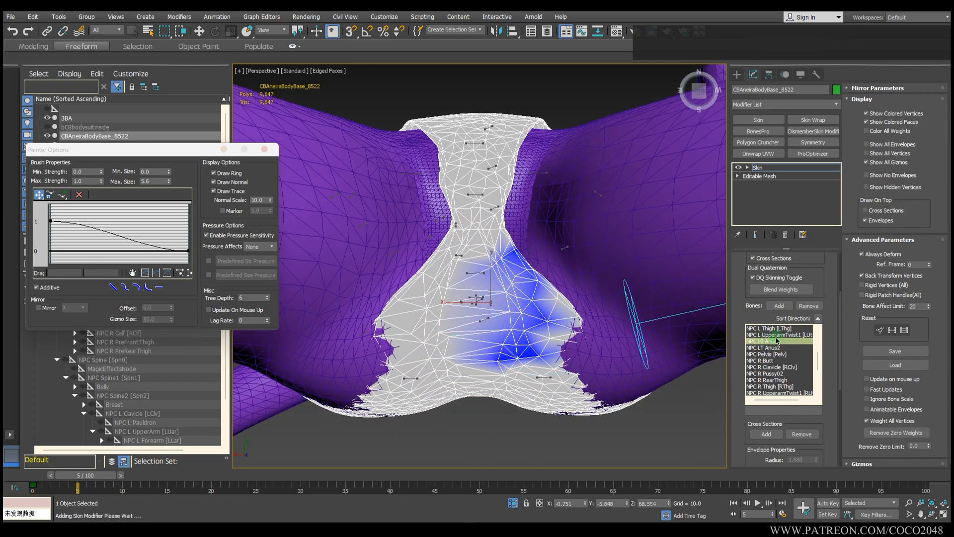
mouse_move(739, 316)
mouse_down()
mouse_move(741, 402)
mouse_move(747, 99)
mouse_up()
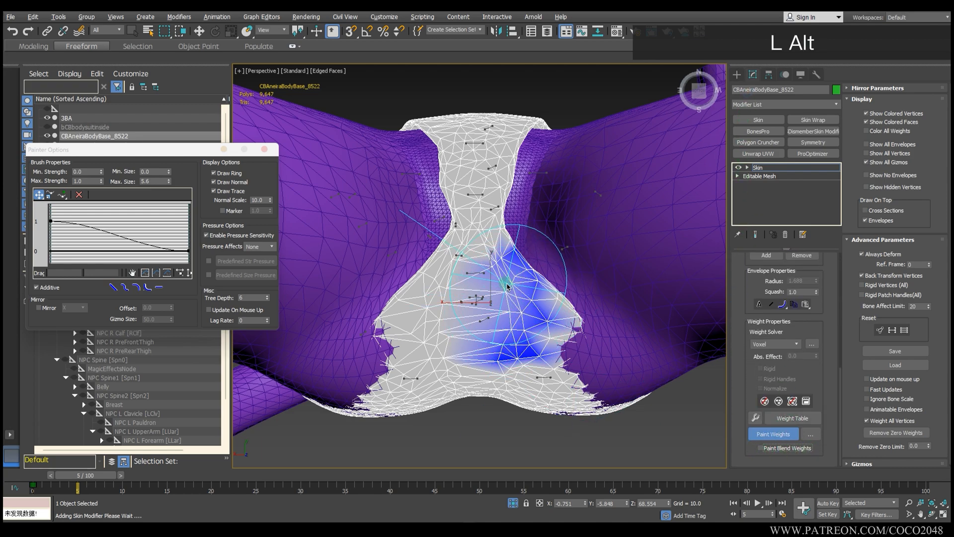
alt+drag(505, 284, 506, 281)
alt+drag(496, 352, 517, 343)
Remove the NPC LB Anus2 and NPC LT Anus2 bones from the Skin modifier of CBAneiraBodyBase_8522.
drag(735, 267, 736, 475)
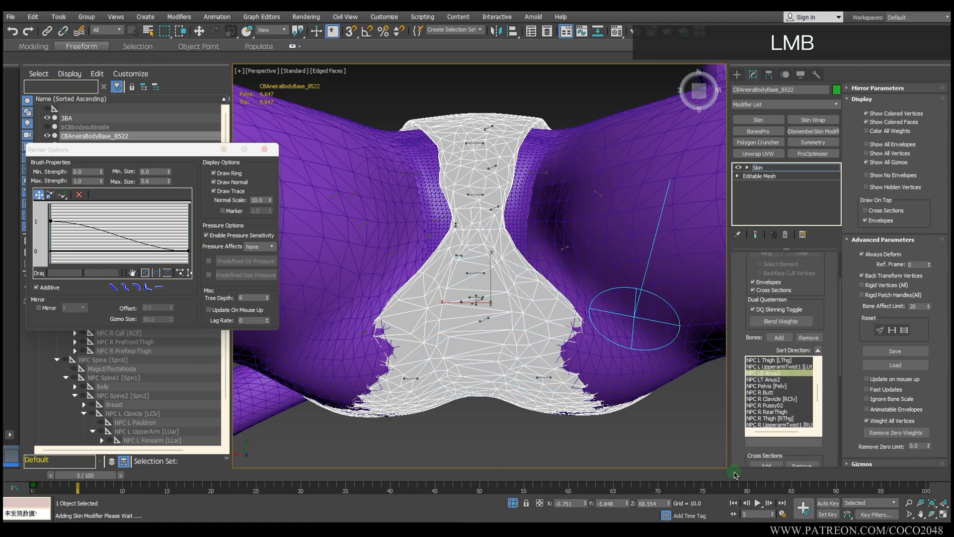
click(762, 379)
click(769, 373)
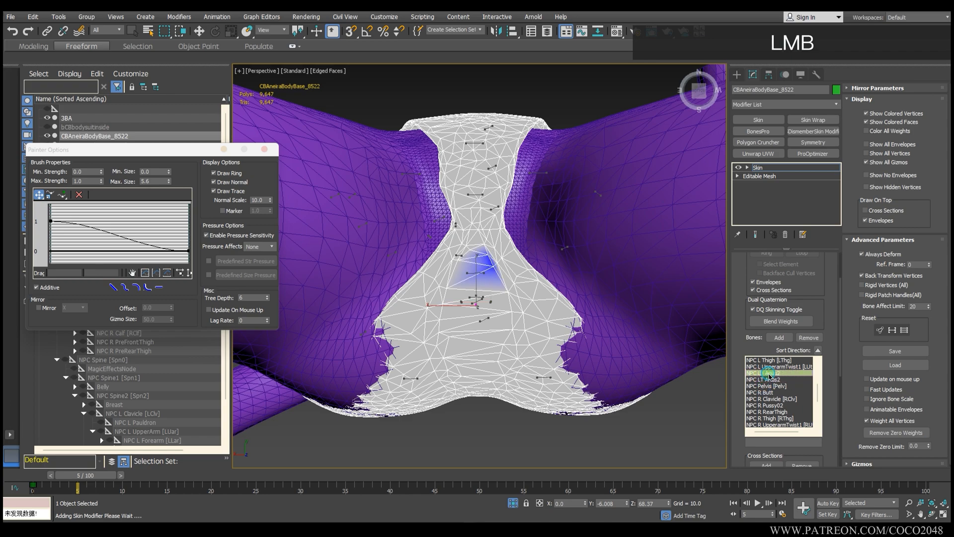
click(808, 338)
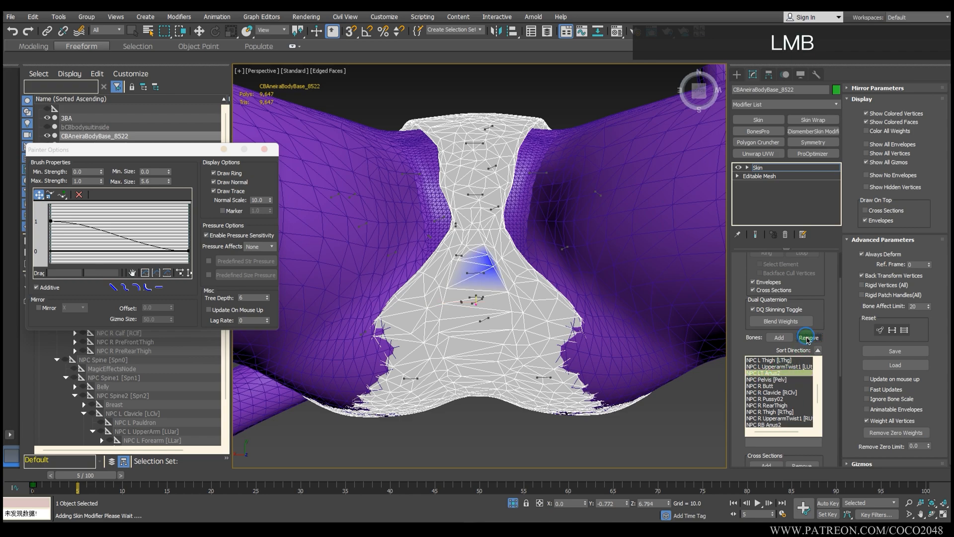
click(808, 337)
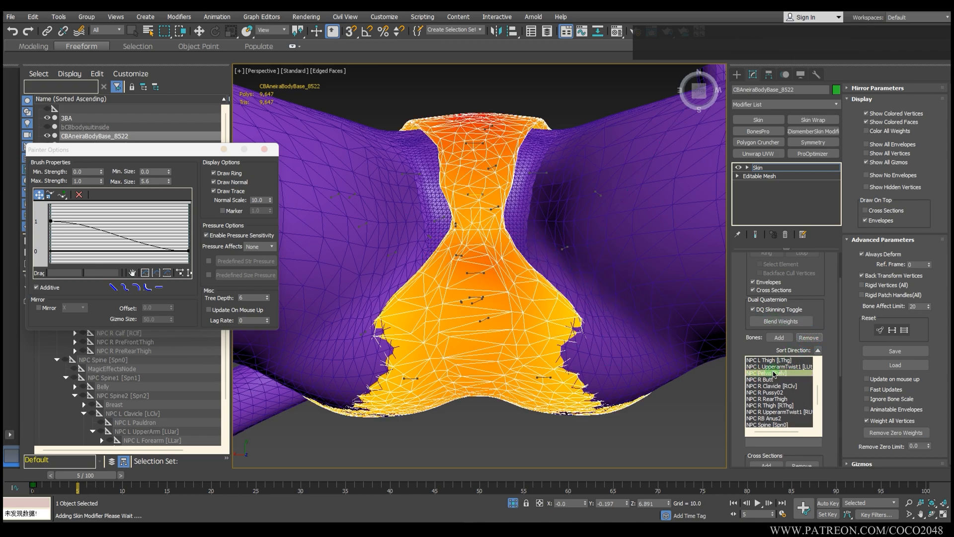
Check the weights of the neighboring right-side bones, choose the NPC R Thigh bone and turn on Paint Blend Weights.
click(772, 368)
click(770, 379)
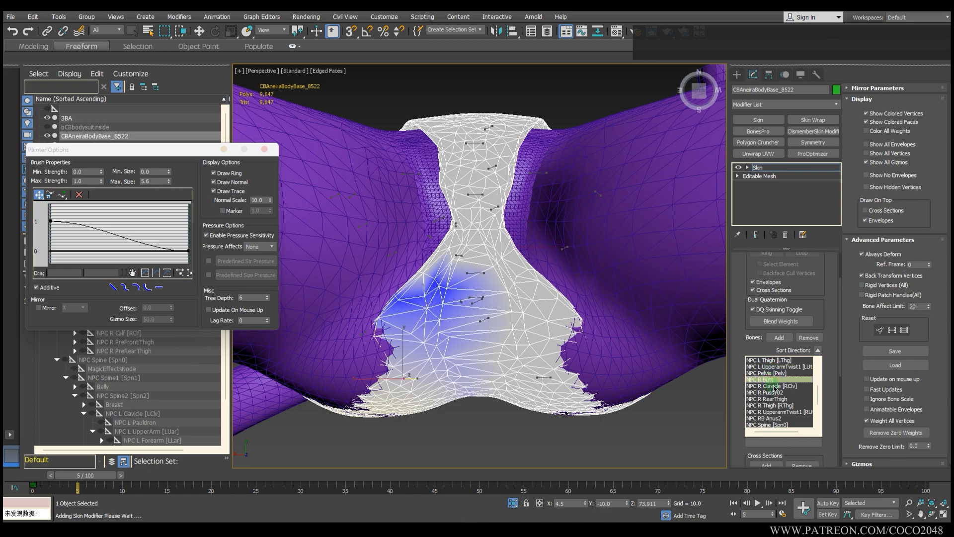
click(773, 392)
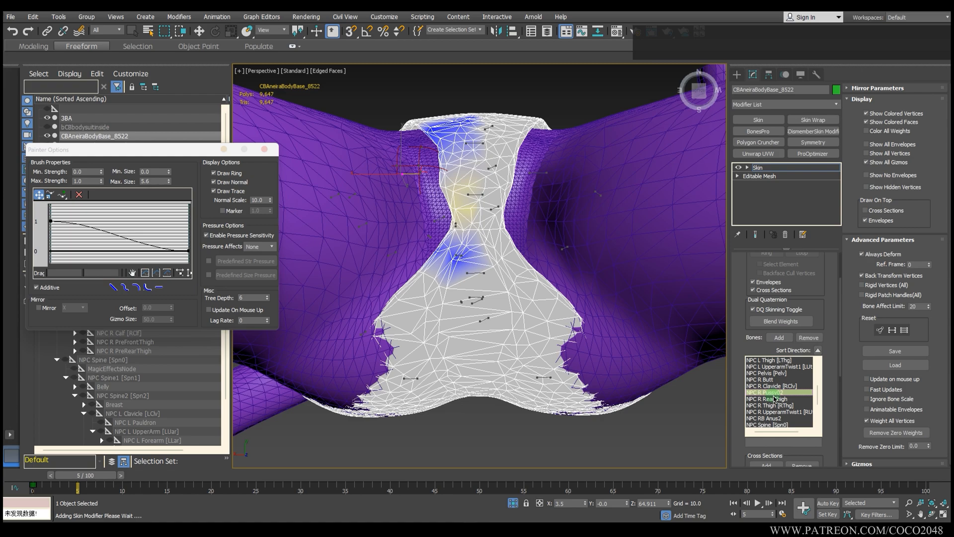
click(768, 399)
click(780, 405)
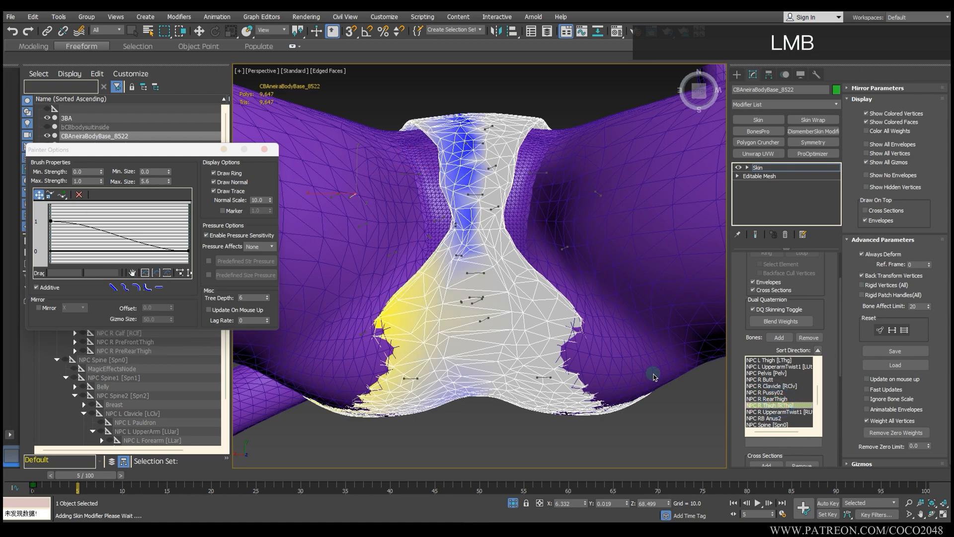
alt+middle_drag(488, 324, 517, 333)
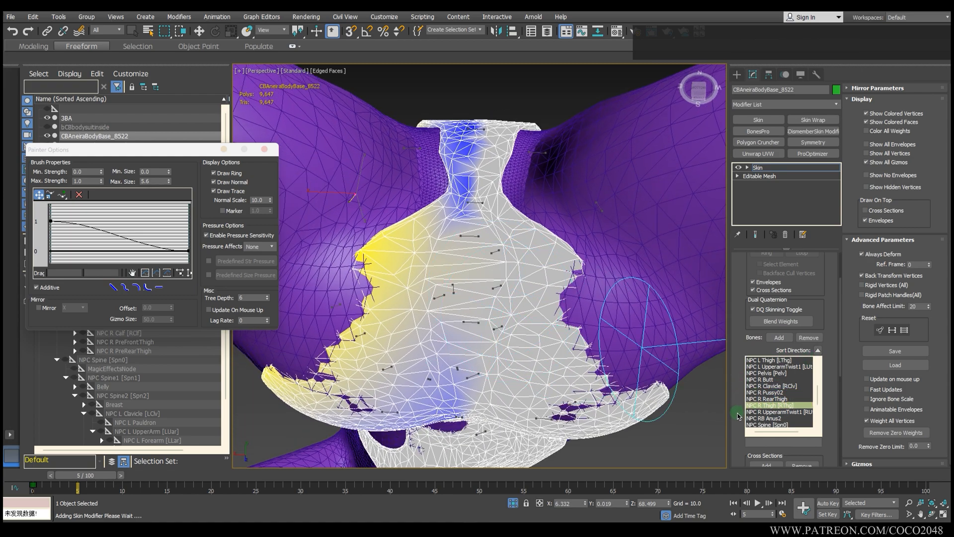
drag(739, 416, 739, 333)
click(781, 436)
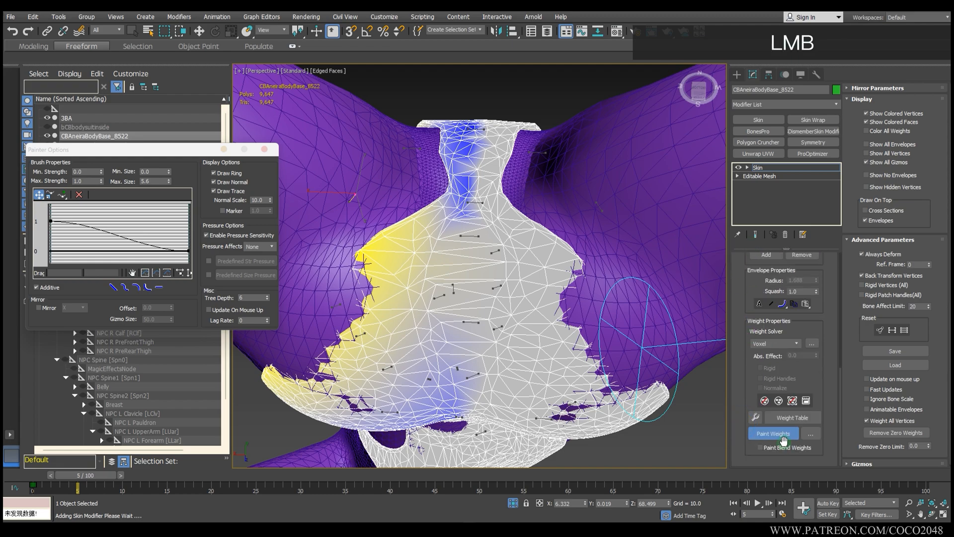
click(760, 447)
Blend the NPC R Thigh weights across the middle of the body base's underside and rear.
alt+middle_drag(460, 286, 486, 281)
mouse_move(485, 282)
mouse_down()
mouse_move(497, 278)
mouse_move(473, 273)
mouse_move(456, 366)
mouse_up()
mouse_move(458, 303)
mouse_down()
mouse_move(470, 230)
mouse_move(490, 214)
mouse_move(475, 302)
mouse_move(470, 258)
mouse_up()
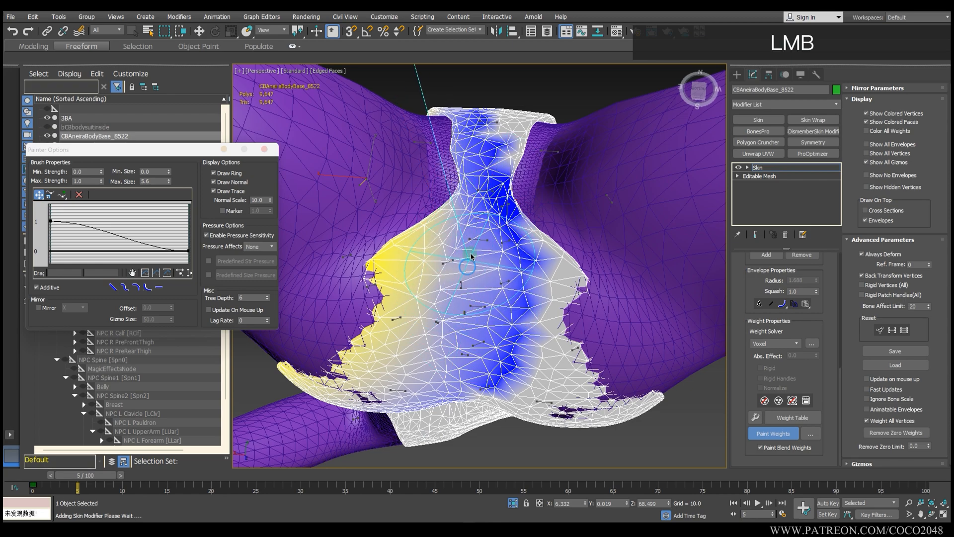
alt+middle_drag(464, 381, 462, 321)
drag(455, 362, 500, 335)
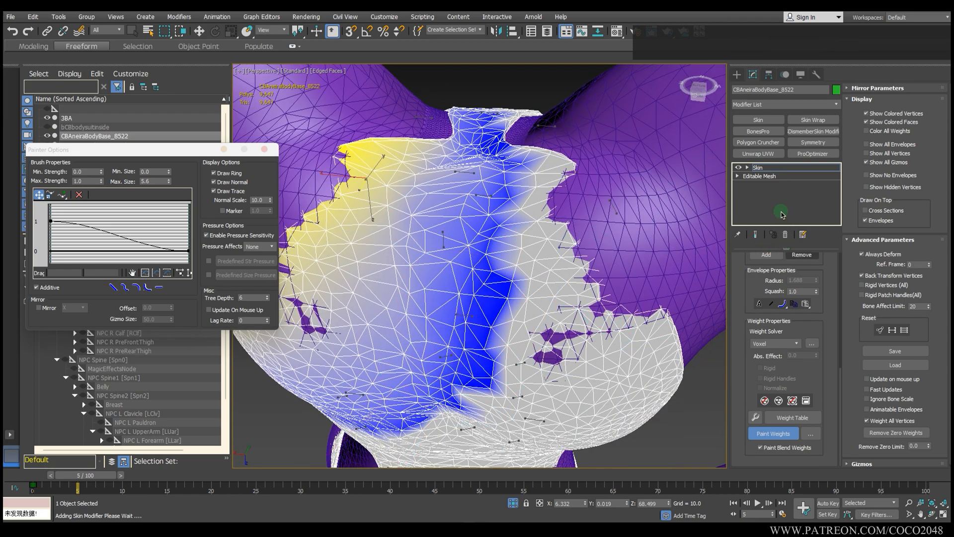
Choose the NPC L Thigh bone and blend its weights across the middle of the body base's underside.
drag(746, 362, 735, 423)
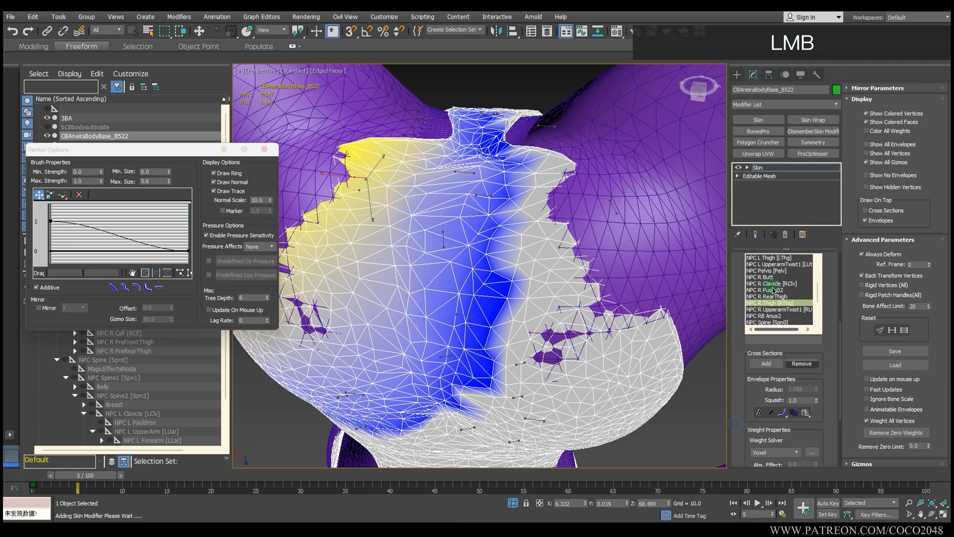
click(784, 259)
drag(490, 290, 463, 203)
alt+middle_drag(463, 204, 471, 247)
mouse_move(471, 247)
mouse_down()
mouse_move(474, 222)
mouse_move(442, 368)
mouse_move(454, 259)
mouse_move(437, 201)
mouse_up()
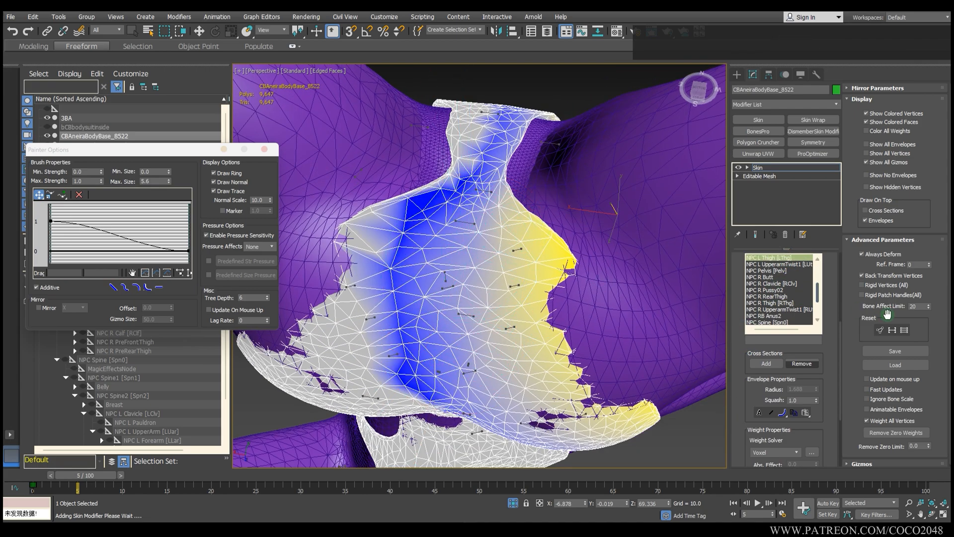
Go through the Skin bone list from the first bone and examine each bone's weights on the body base.
drag(819, 295, 771, 263)
click(769, 259)
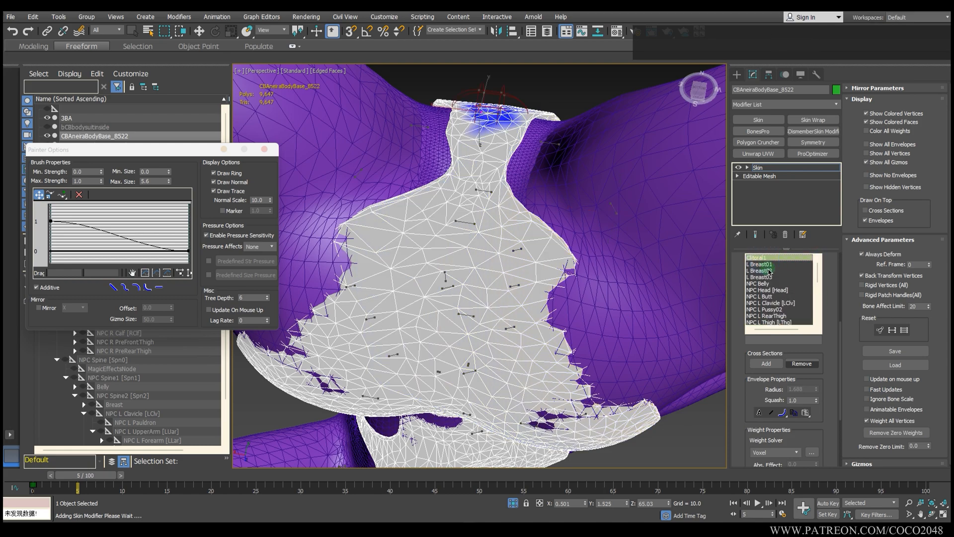
key(Down)
key(Down)
key(Down)
key(Down)
key(Down)
key(Down)
key(Down)
key(Down)
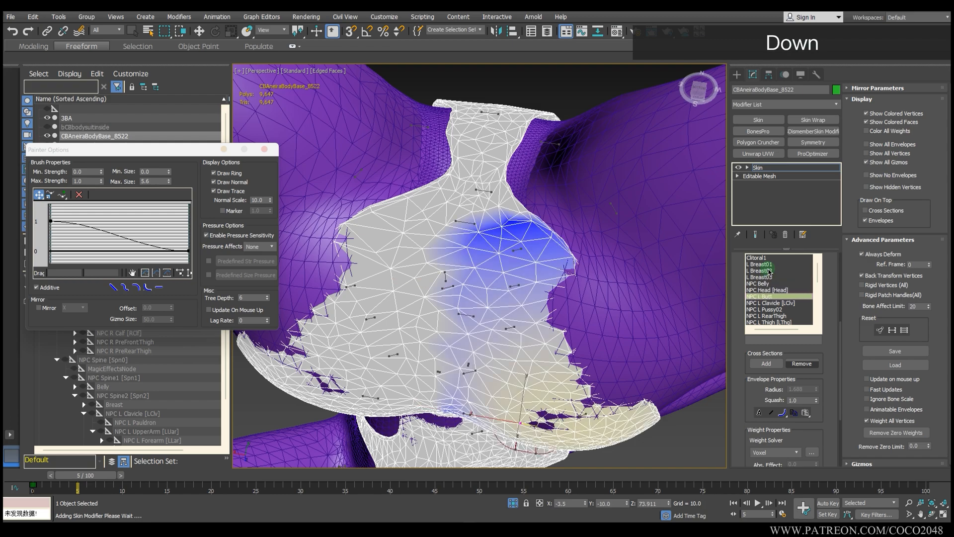
key(Down)
key(Down)
key(Down)
key(Down)
key(Down)
key(Down)
key(Down)
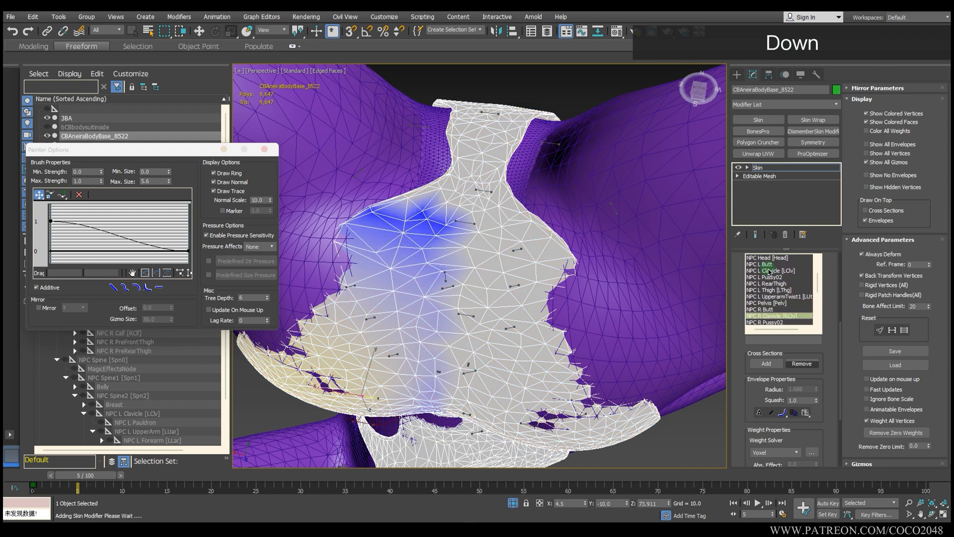
key(Down)
key(Down)
key(Down)
key(Down)
key(Down)
key(Up)
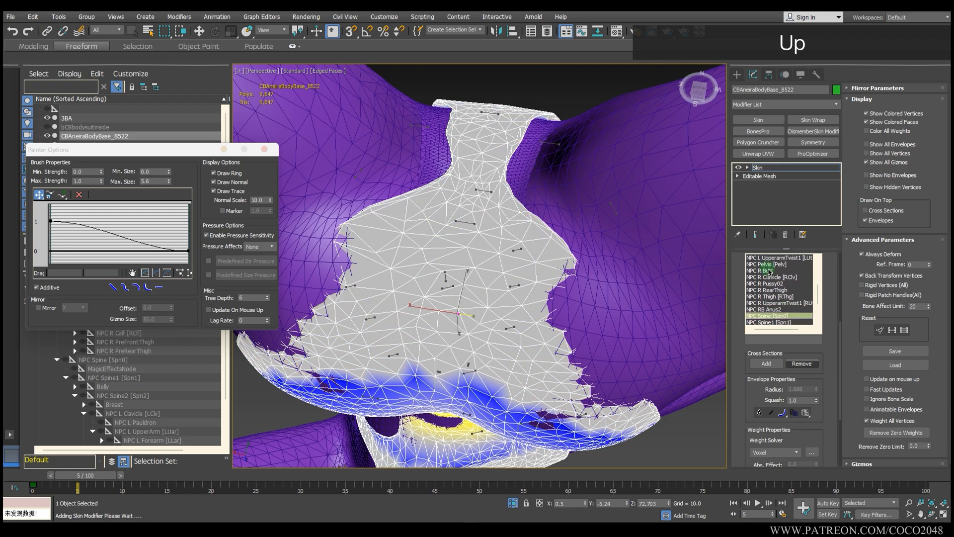
Erase the painted NPC RB Anus2 weights from the body base and remove that bone from the Skin modifier.
scroll(784, 318, down, 4)
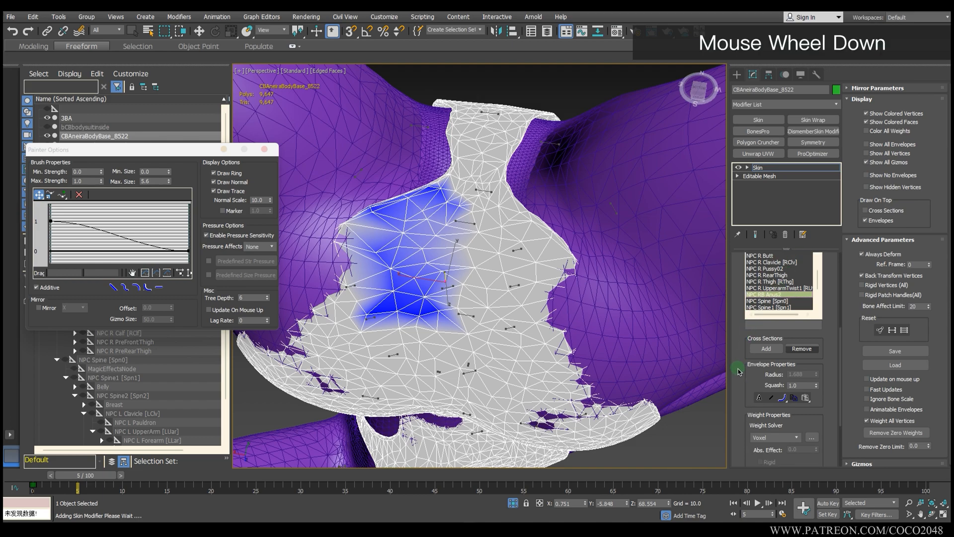
click(778, 449)
click(773, 434)
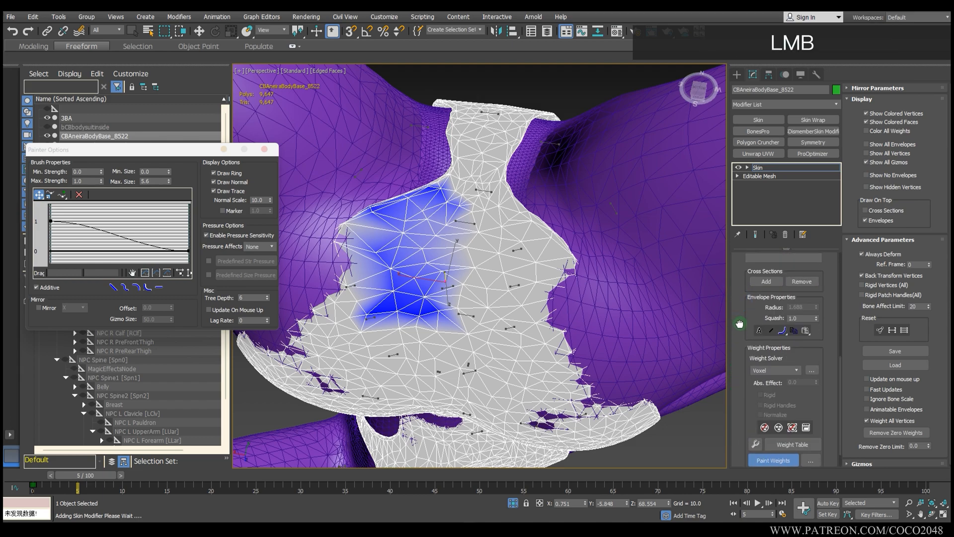
mouse_move(420, 268)
alt+mouse_down()
mouse_move(432, 273)
mouse_move(402, 237)
mouse_move(378, 238)
alt+mouse_up()
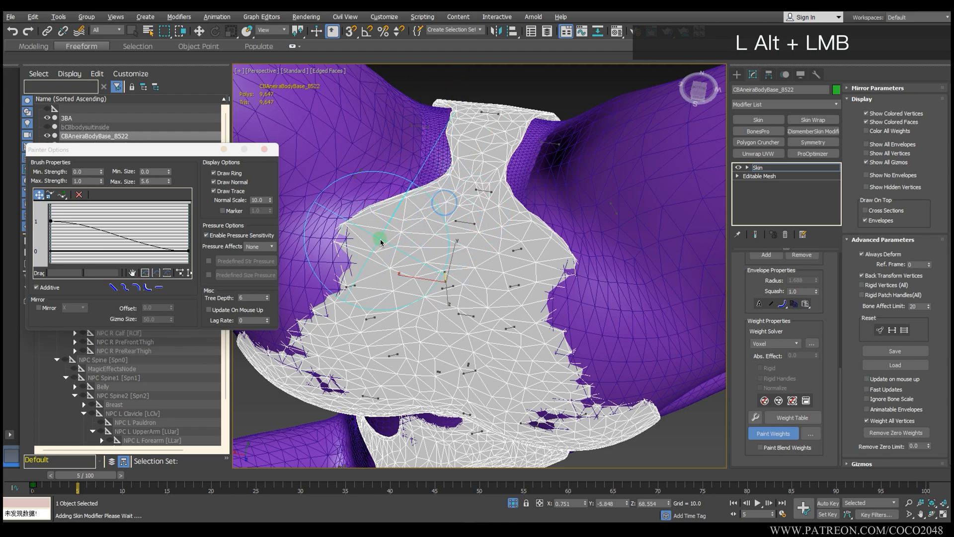
drag(738, 280, 751, 425)
click(808, 270)
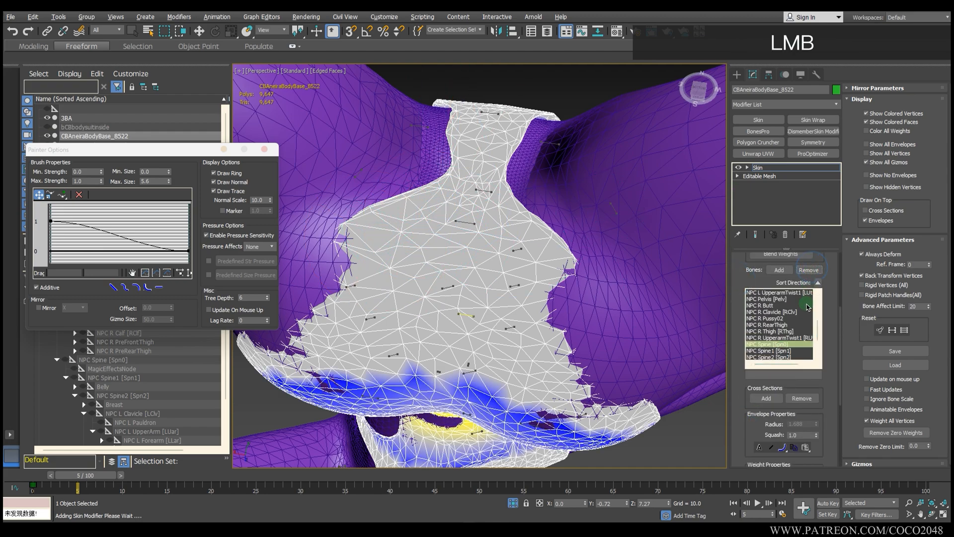
Examine the weights of the spine, breast, Vagina and remaining right-side bones, back up to NPC L Thigh.
click(782, 350)
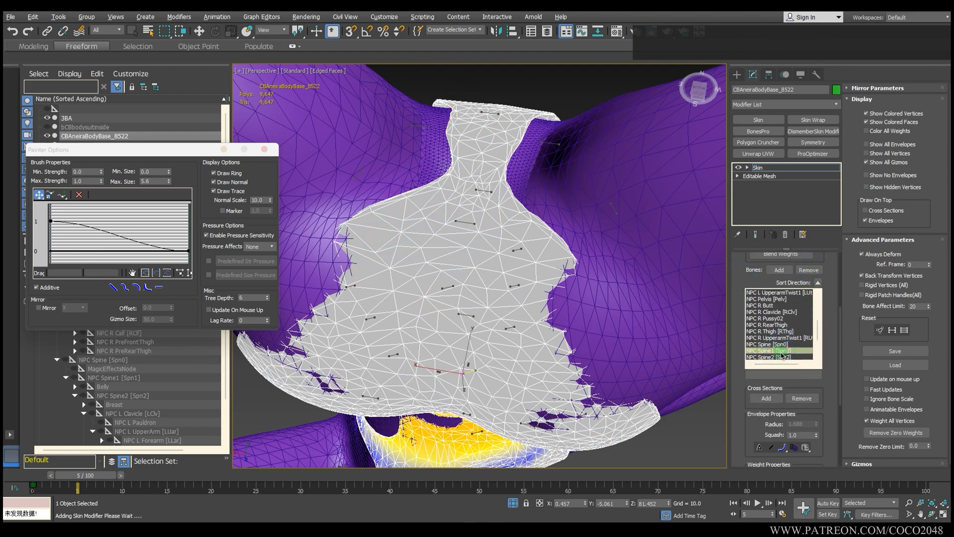
key(Down)
key(Down)
key(Down)
key(Down)
key(Down)
key(Up)
key(Up)
key(Up)
key(Up)
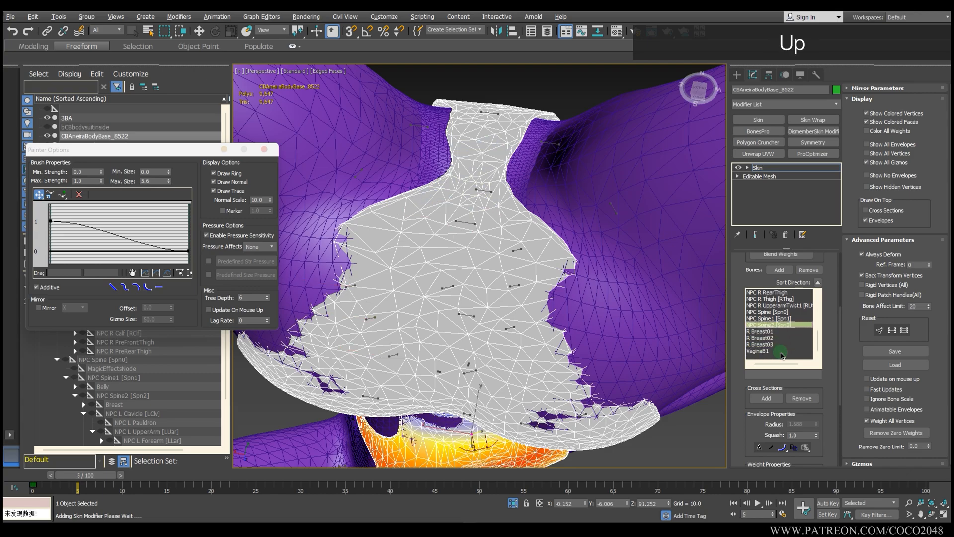
key(Up)
key(Up)
key(Up)
key(Up)
key(Up)
key(Up)
key(Up)
key(Up)
key(Up)
key(Up)
key(Up)
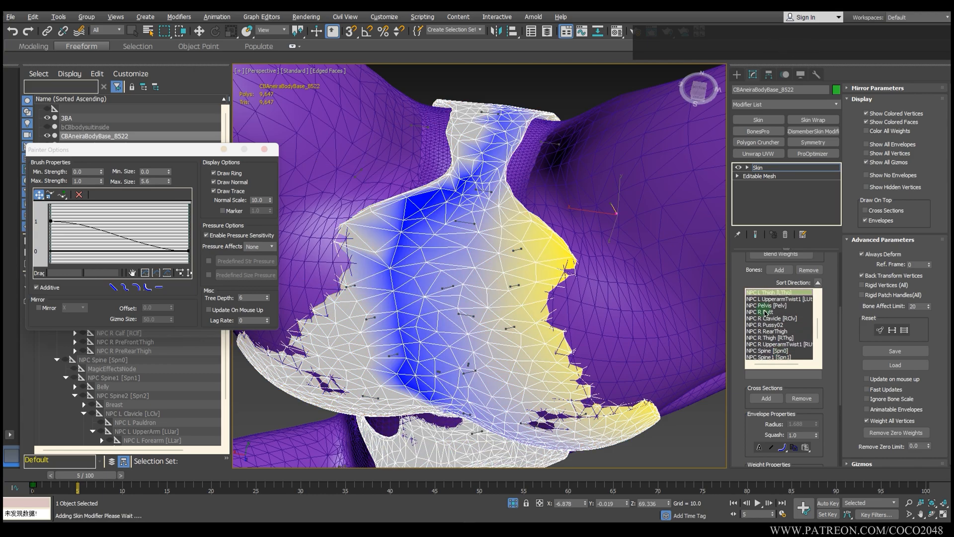
Leave envelope editing on the body base and show the hidden outfit meshes and bones again.
scroll(741, 262, up, 4)
click(779, 273)
scroll(554, 269, down, 4)
alt+middle_drag(554, 268, 536, 315)
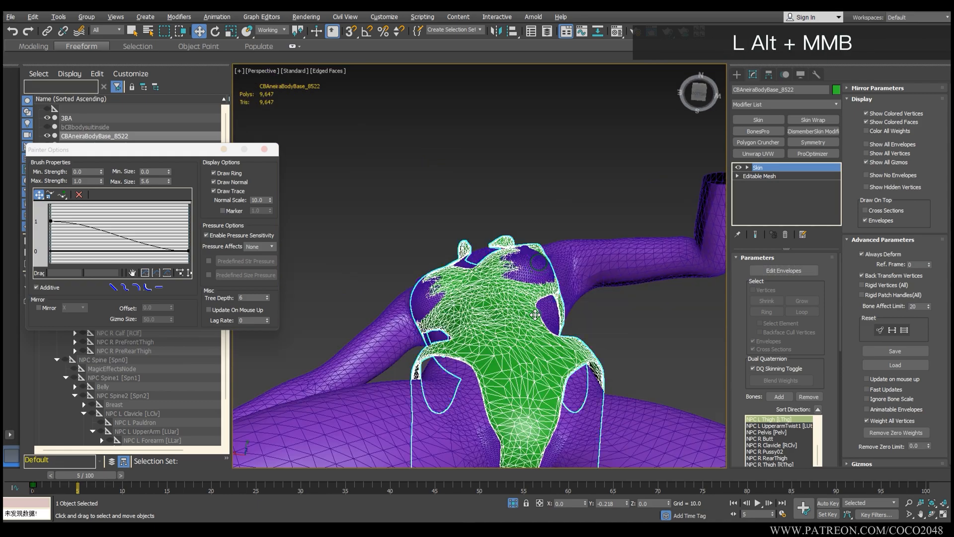
alt+scroll(545, 372, down, 4)
alt+scroll(545, 370, down, 4)
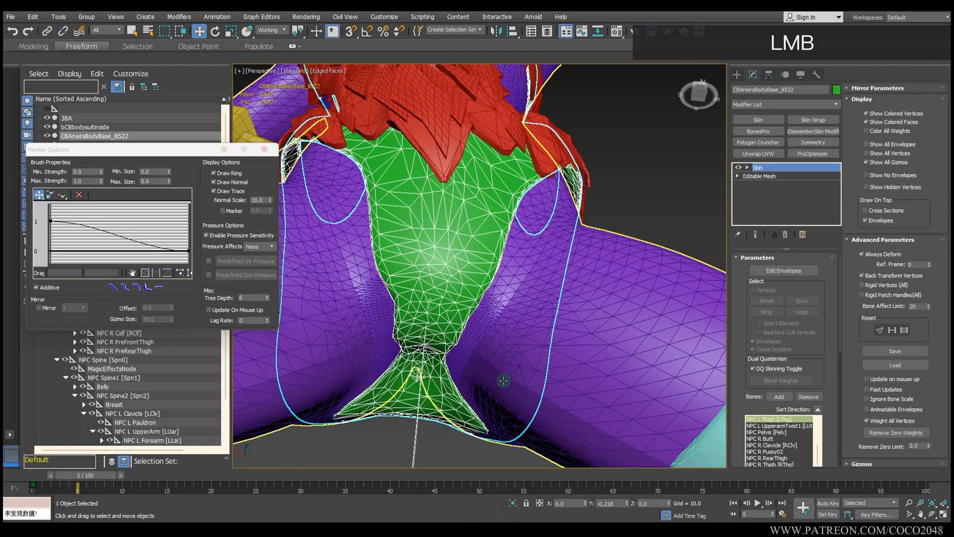
alt+scroll(529, 353, down, 4)
Inspect the bent leg's boot, return the animation to frame 0 and close the Painter Options window.
scroll(528, 354, up, 3)
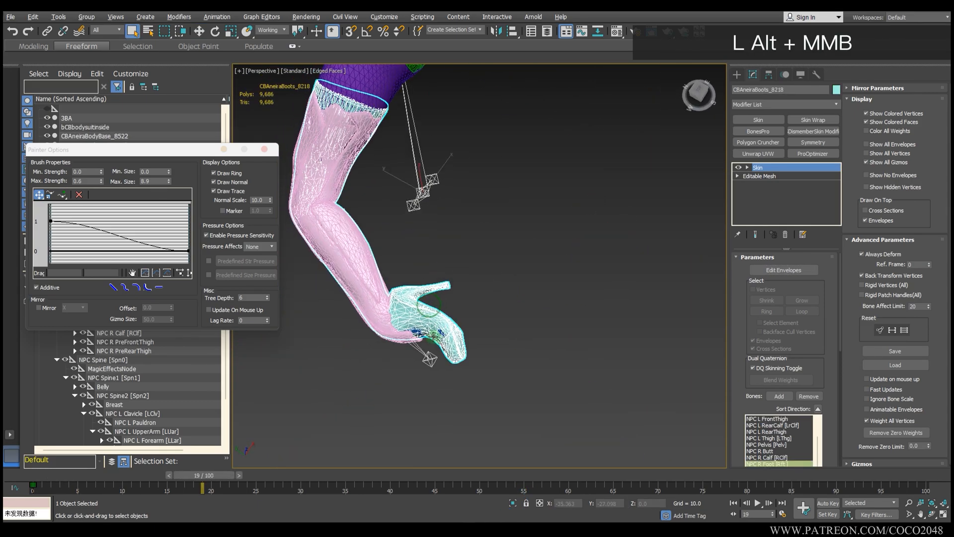
alt+middle_drag(407, 323, 418, 336)
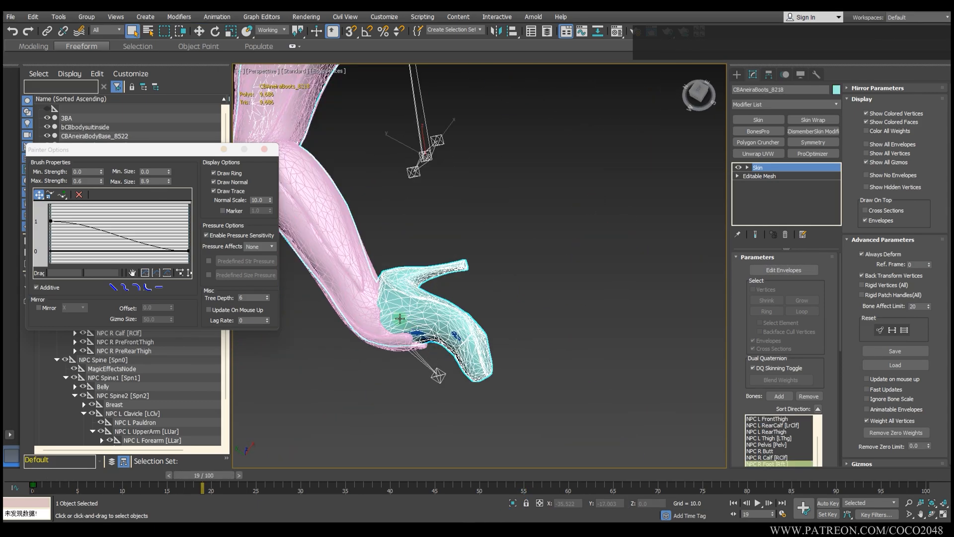
scroll(418, 335, down, 2)
scroll(417, 367, down, 3)
alt+middle_drag(416, 368, 417, 389)
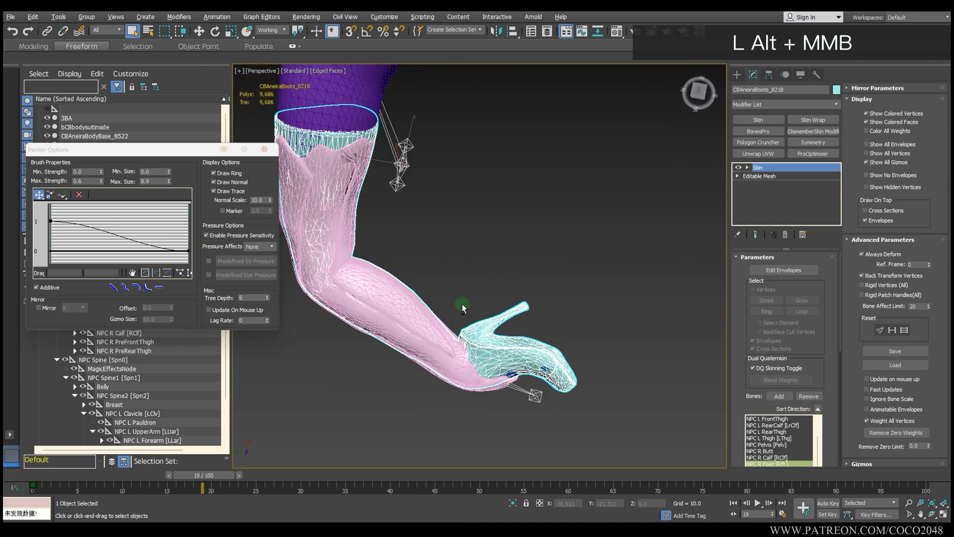
scroll(416, 389, down, 2)
drag(197, 475, 27, 471)
scroll(421, 305, down, 5)
mouse_move(421, 306)
alt+middle_down()
mouse_move(537, 240)
mouse_move(539, 259)
mouse_move(520, 258)
mouse_move(551, 298)
alt+middle_up()
scroll(539, 258, up, 5)
click(265, 149)
middle_drag(630, 222, 569, 265)
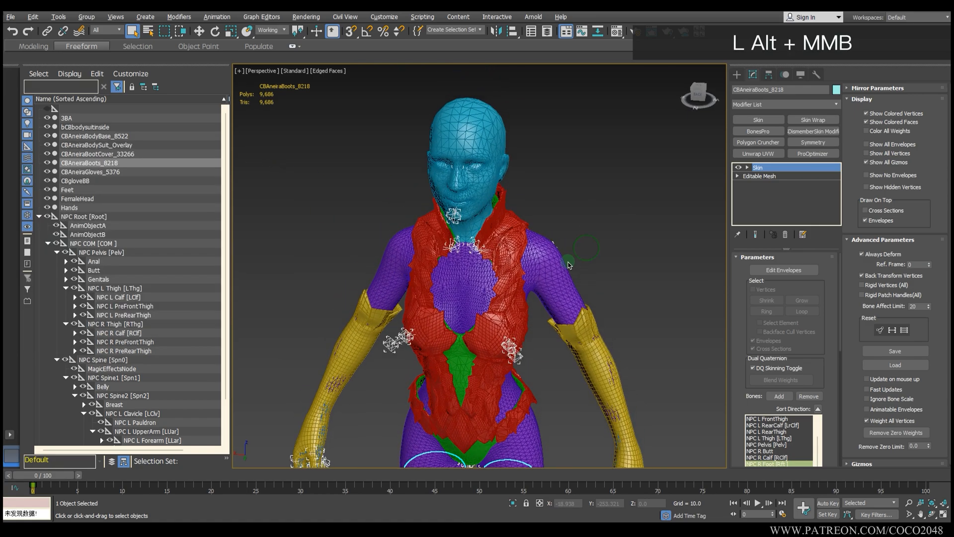
Collapse the NPC Root hierarchy and hide the Hands, FemaleHead, Feet and 3BA meshes.
click(39, 217)
click(69, 207)
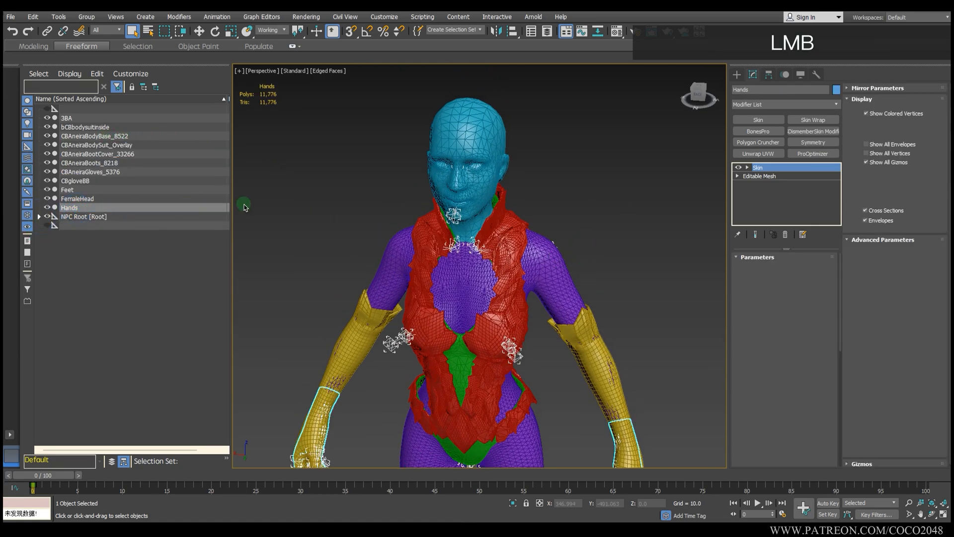
alt+middle_drag(517, 263, 529, 288)
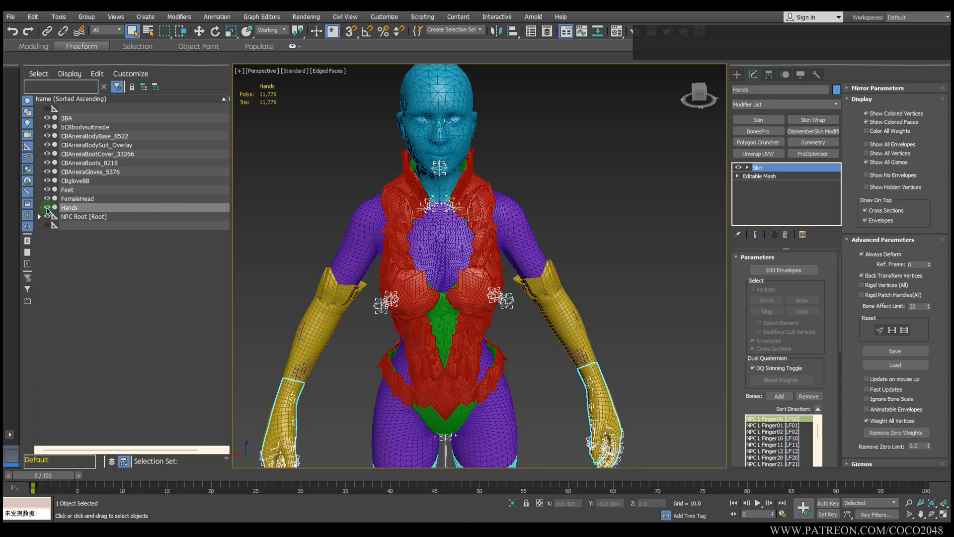
click(47, 208)
click(47, 199)
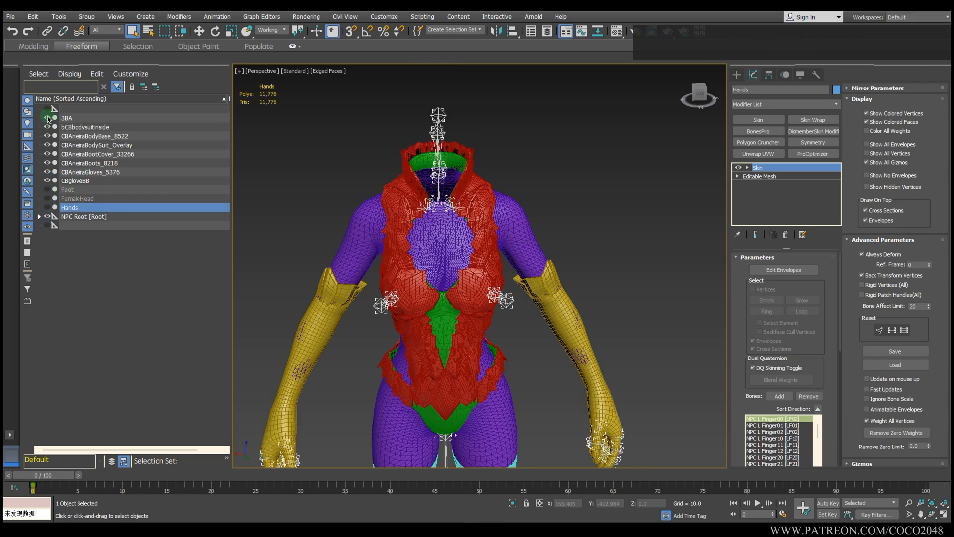
click(49, 119)
Set the Skin modifier's Bone Affect Limit to 4 on bCBbodysuitinside, CBAneiraBodyBase_8522 and CBAneiraBodySuit_Overlay.
click(84, 127)
alt+middle_drag(619, 301, 608, 297)
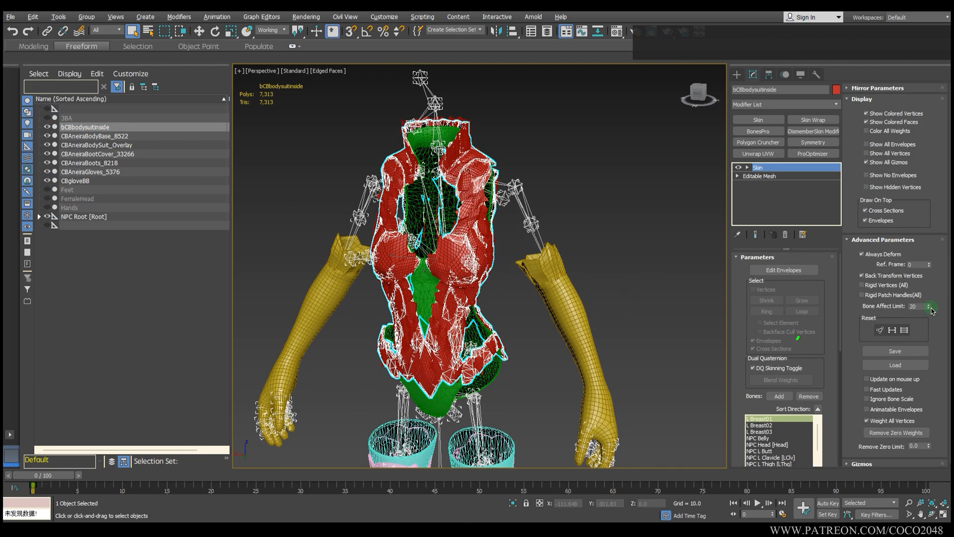
click(109, 136)
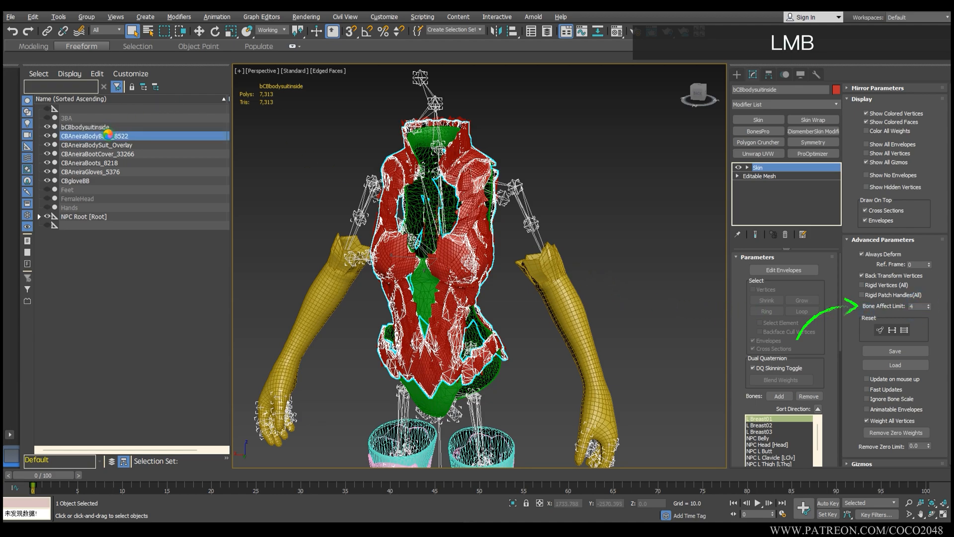
click(112, 145)
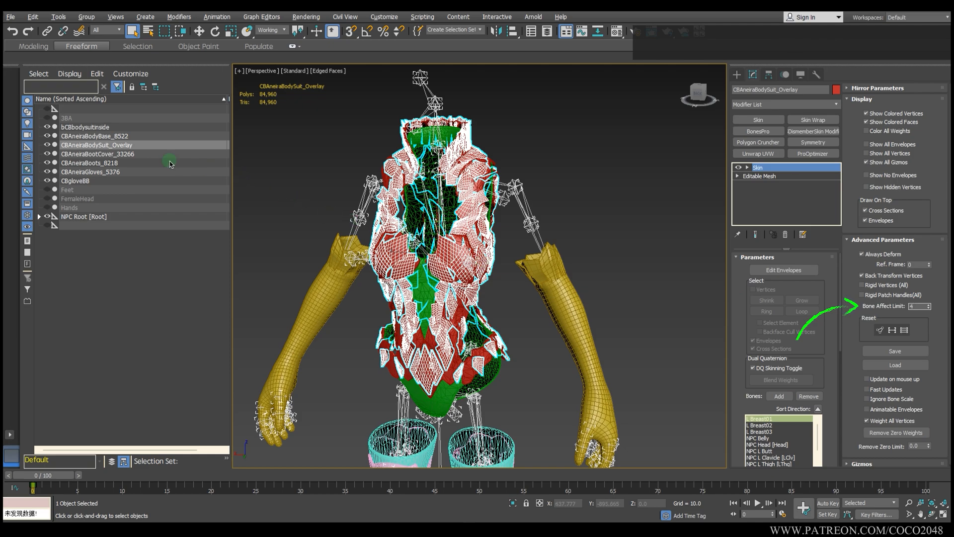
Set the Bone Affect Limit to 4 on CBAneiraBootCover_33266, CBAneiraBoots_8218, CBAneiraGloves_5376 and CBgloveBB.
click(97, 155)
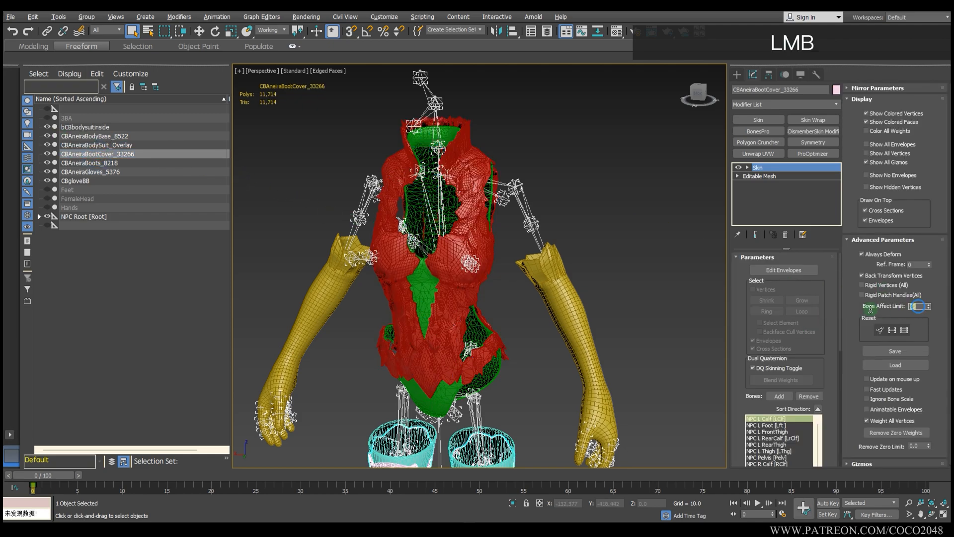
click(118, 164)
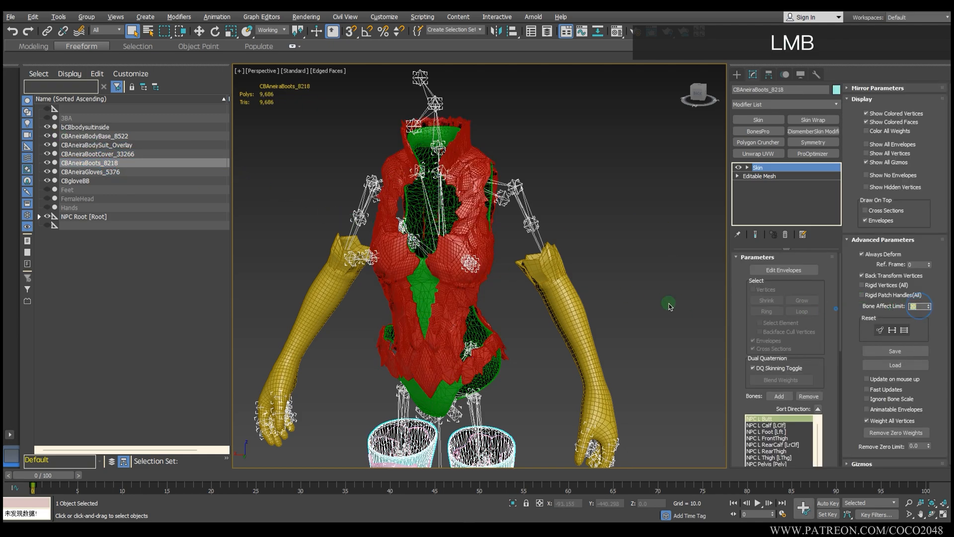
click(113, 172)
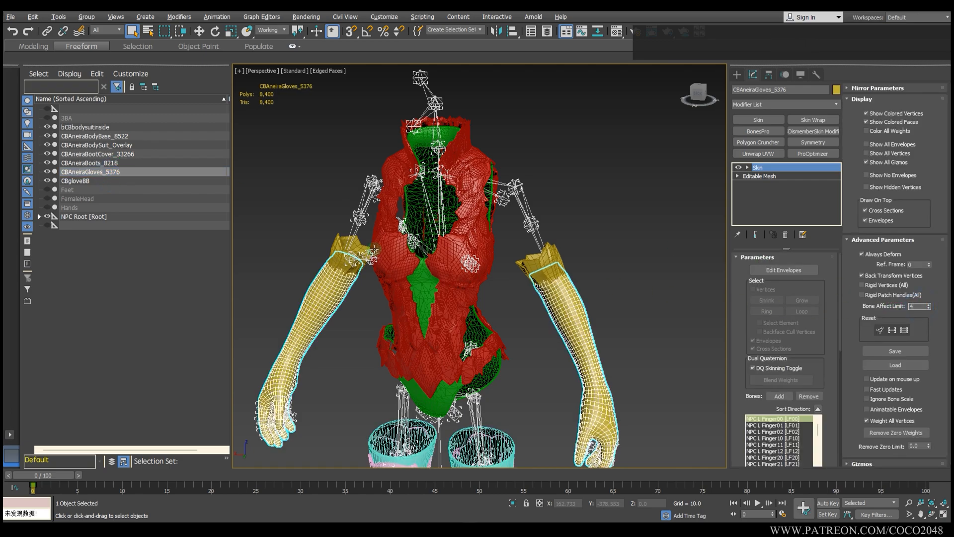
click(129, 182)
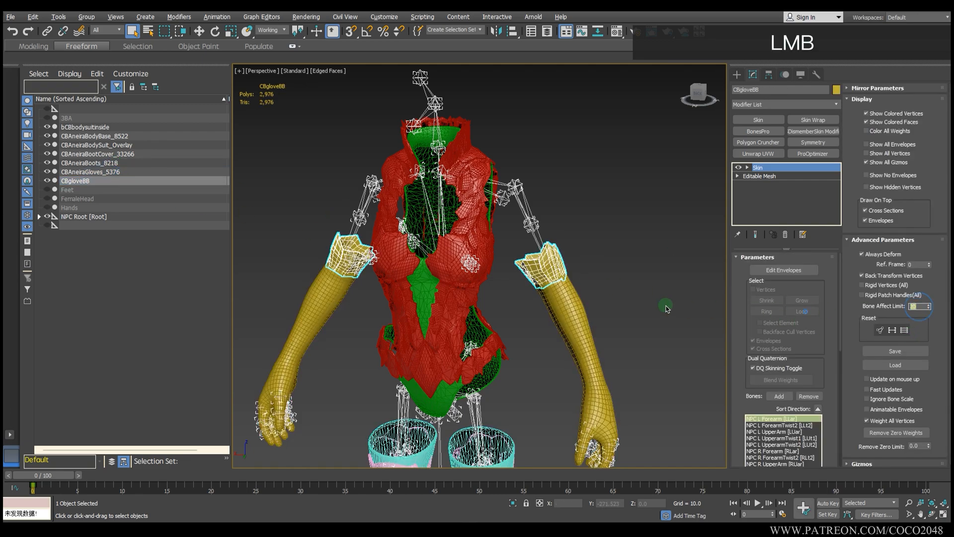
scroll(618, 290, down, 4)
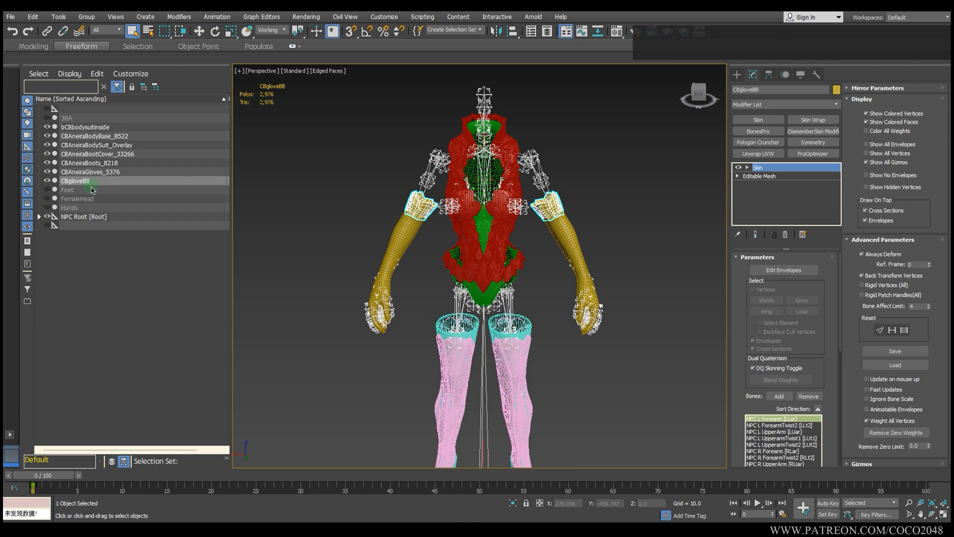
alt+middle_drag(330, 268, 358, 251)
scroll(366, 259, down, 3)
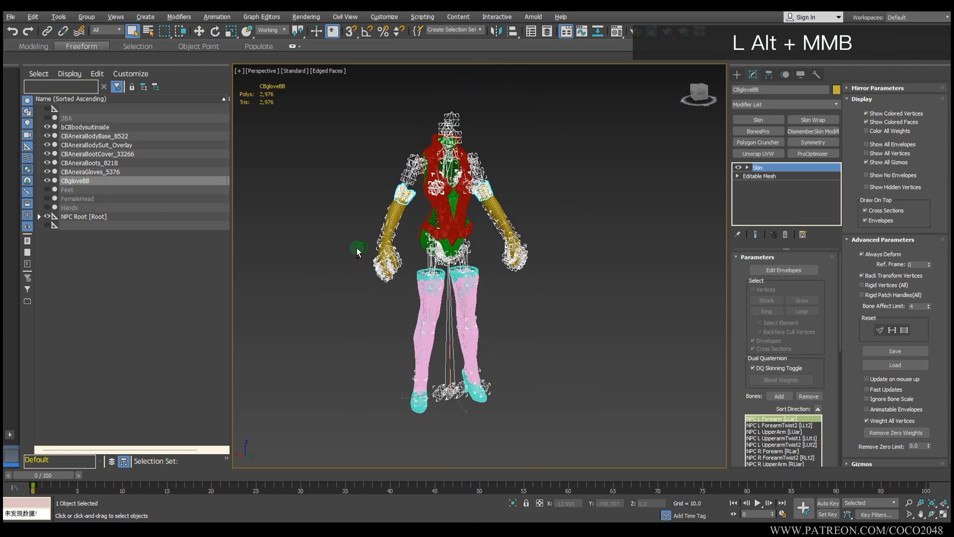
scroll(357, 251, up, 5)
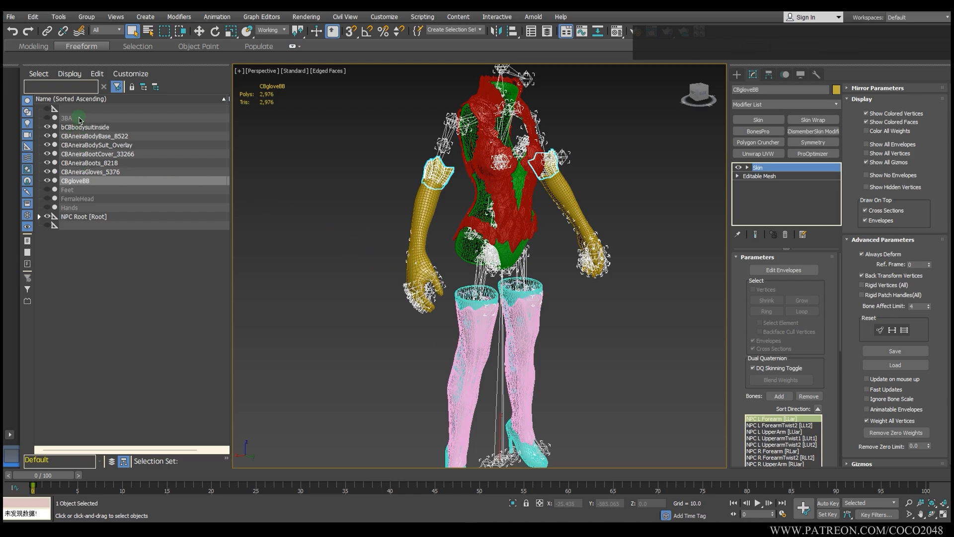
click(11, 17)
mouse_move(20, 164)
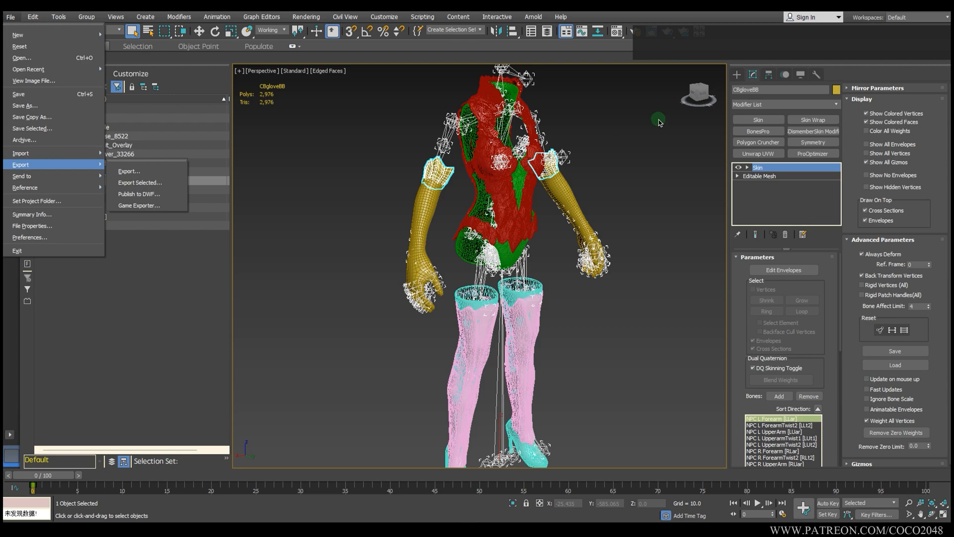
click(753, 75)
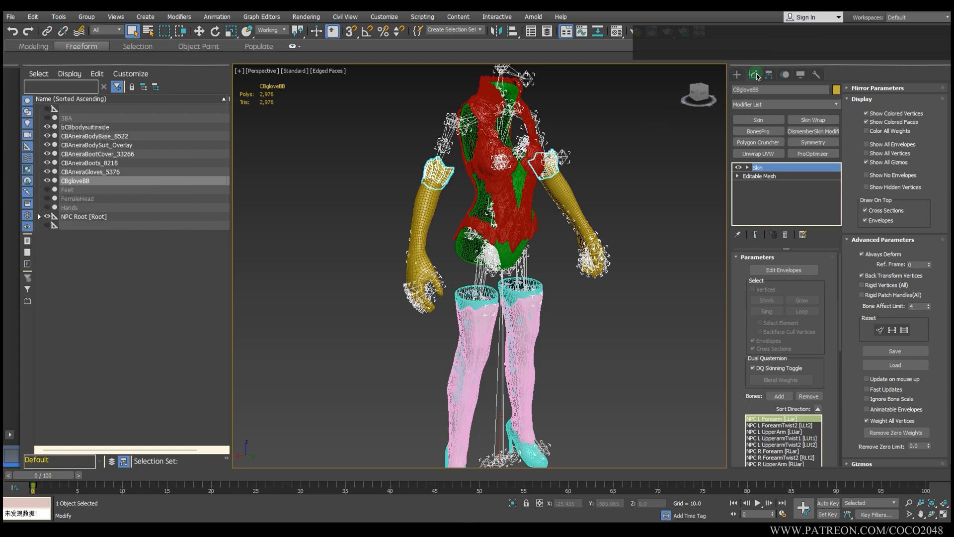
click(766, 77)
click(754, 75)
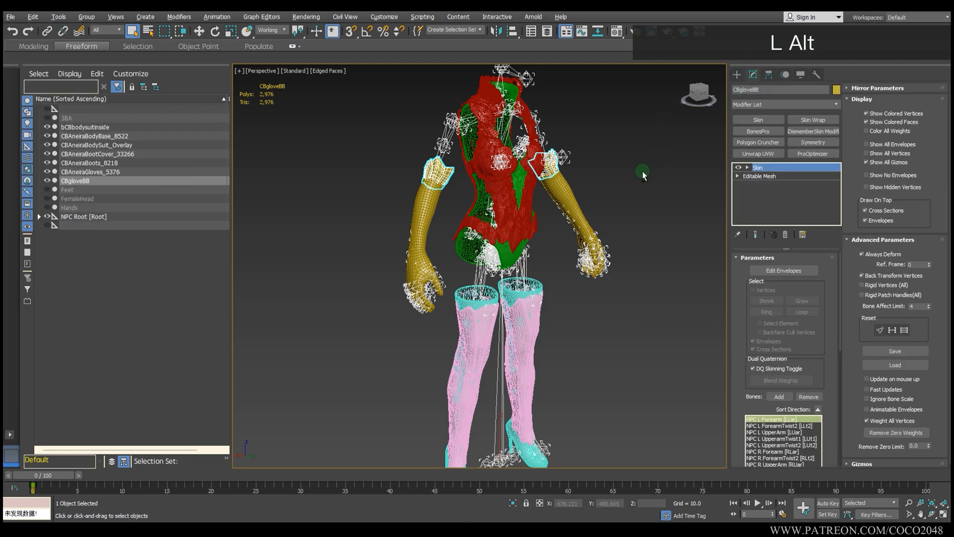
Turn off the edged-faces display and review the shaded outfit from the front.
mouse_move(637, 168)
alt+middle_down()
mouse_move(519, 154)
mouse_move(537, 156)
alt+middle_up()
key(F4)
scroll(537, 156, up, 4)
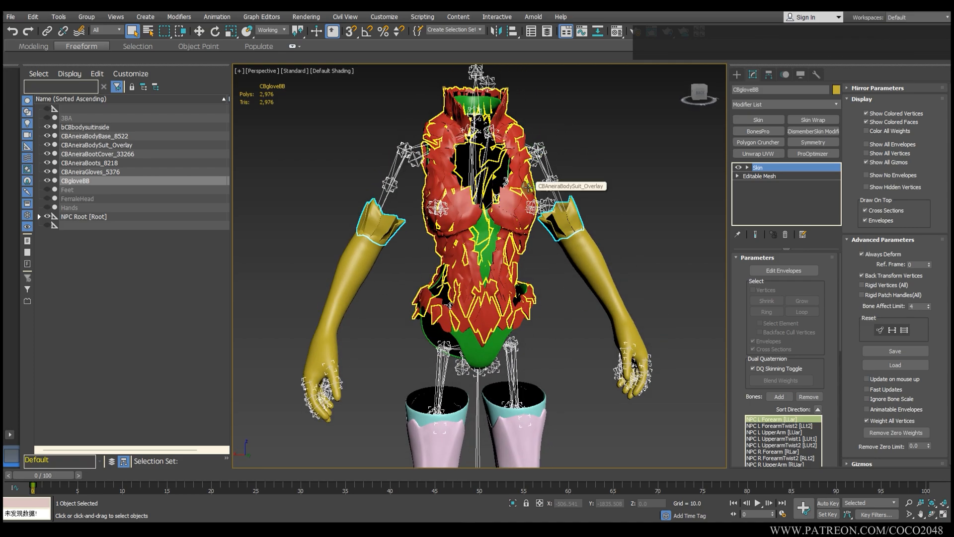
alt+middle_drag(633, 208, 655, 208)
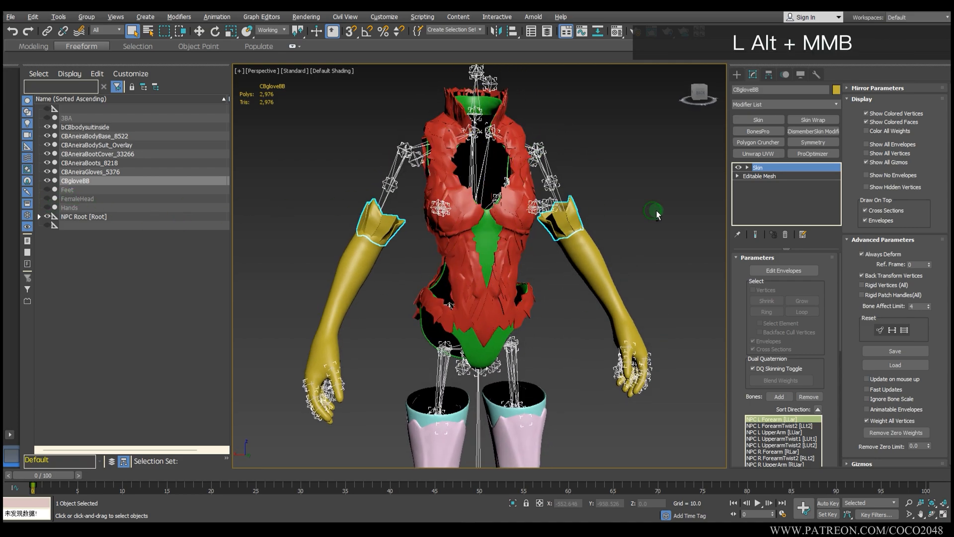
Set the shaded display to Material Color and review the bodysuit in the new shading.
click(801, 74)
click(794, 147)
mouse_move(586, 206)
alt+middle_down()
mouse_move(497, 241)
mouse_move(557, 261)
alt+middle_up()
scroll(497, 241, up, 3)
scroll(507, 253, down, 1)
middle_drag(556, 261, 551, 212)
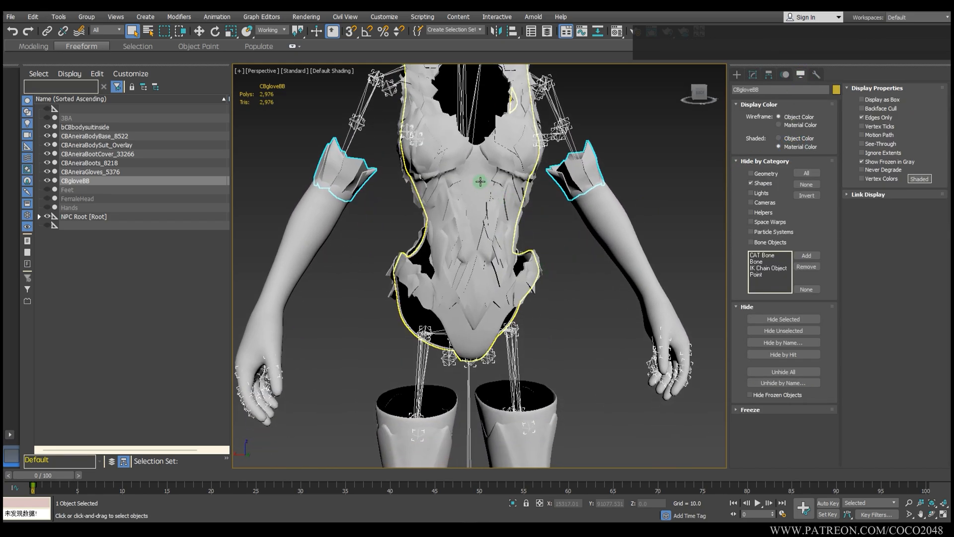
click(482, 182)
mouse_move(492, 219)
alt+middle_down()
mouse_move(514, 219)
mouse_move(517, 231)
mouse_move(483, 231)
alt+middle_up()
scroll(482, 231, down, 2)
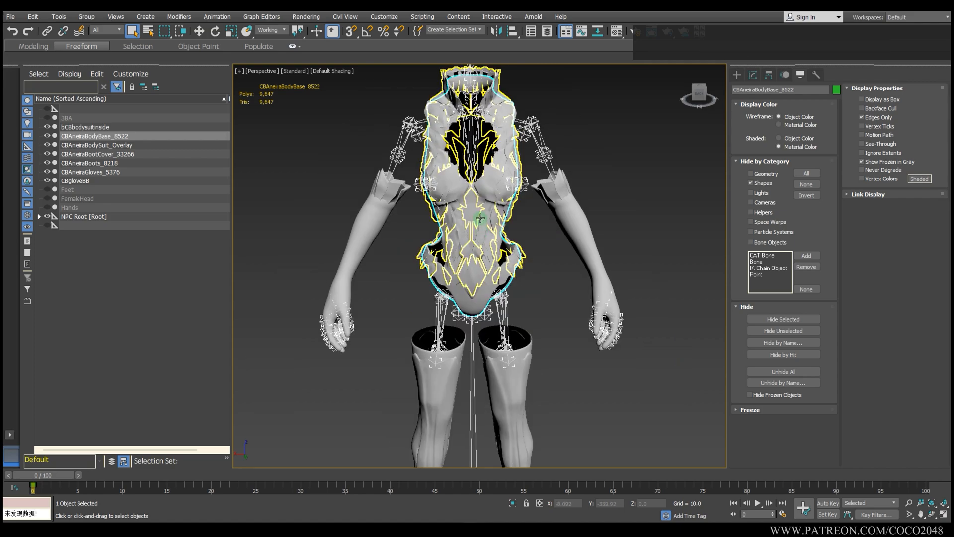
scroll(480, 217, up, 3)
alt+middle_drag(480, 218, 492, 220)
Isolate CBAneiraGloves_5376 in the viewport.
click(616, 222)
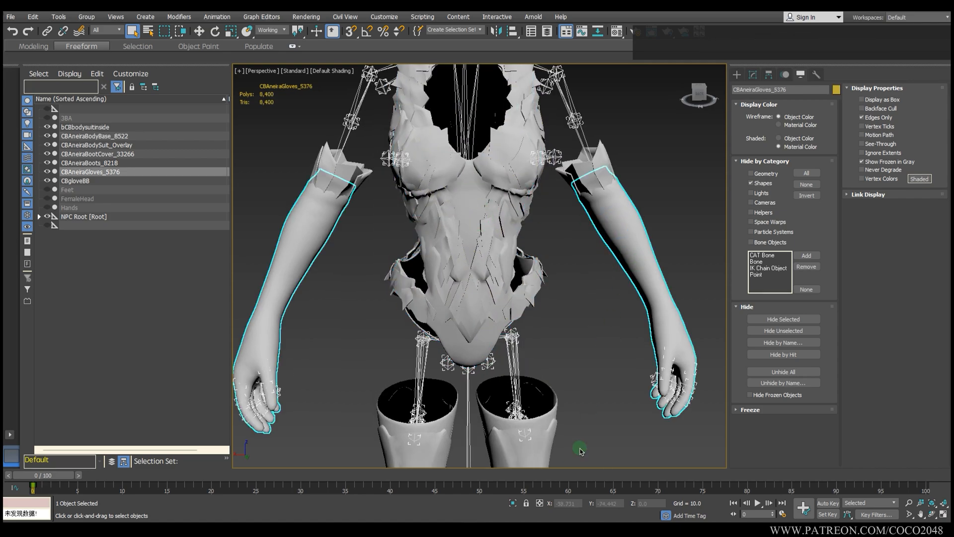
click(513, 503)
alt+middle_drag(567, 292, 609, 118)
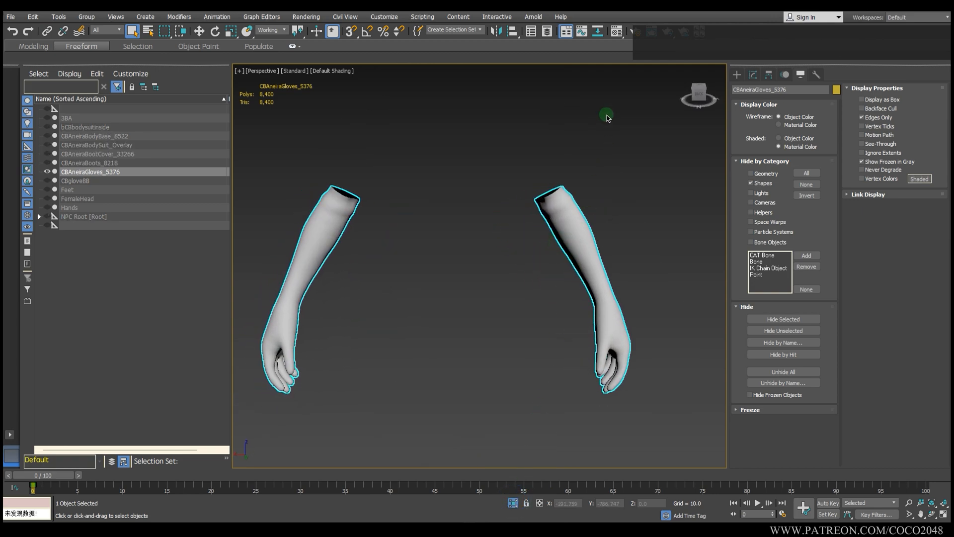
Give the 13 - Default material a light green diffuse color and assign it to both gloves.
click(617, 32)
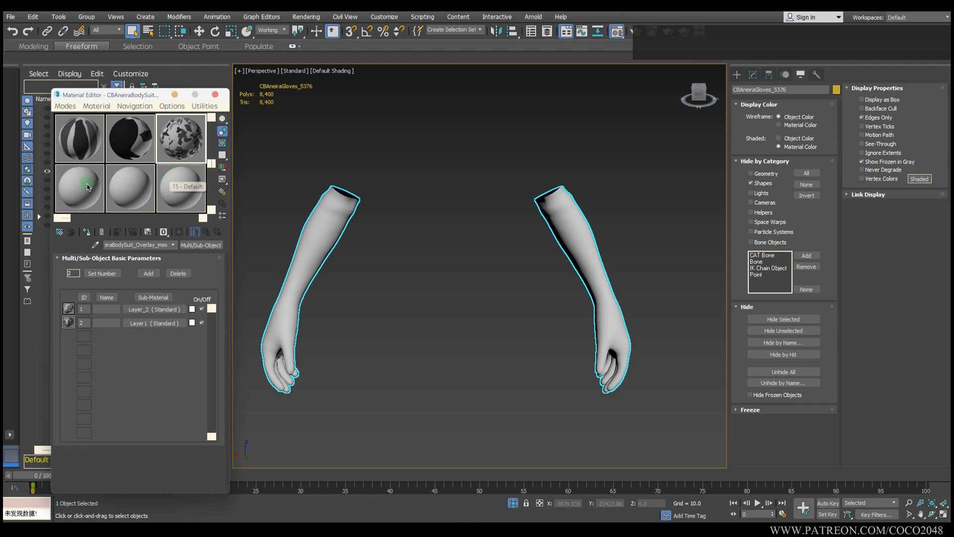
click(86, 191)
click(106, 321)
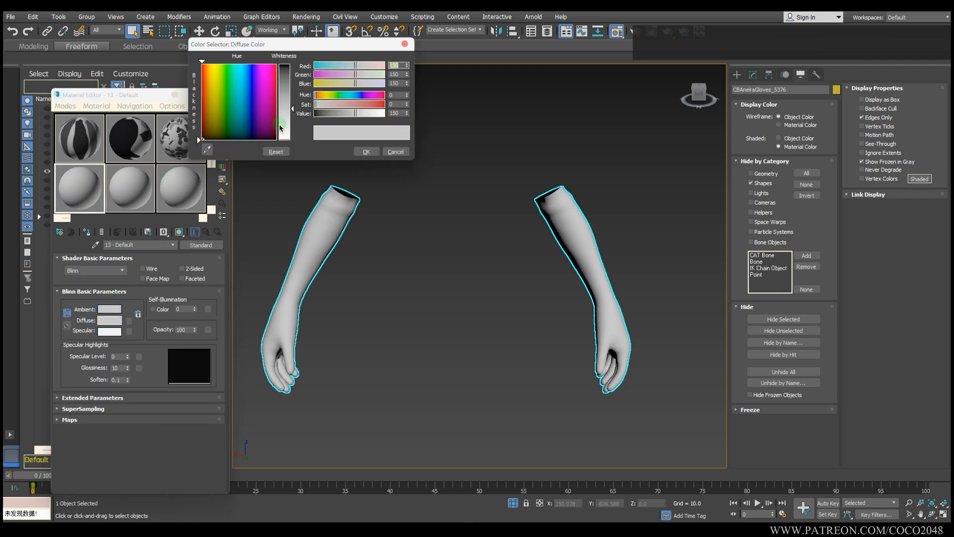
click(246, 96)
click(366, 150)
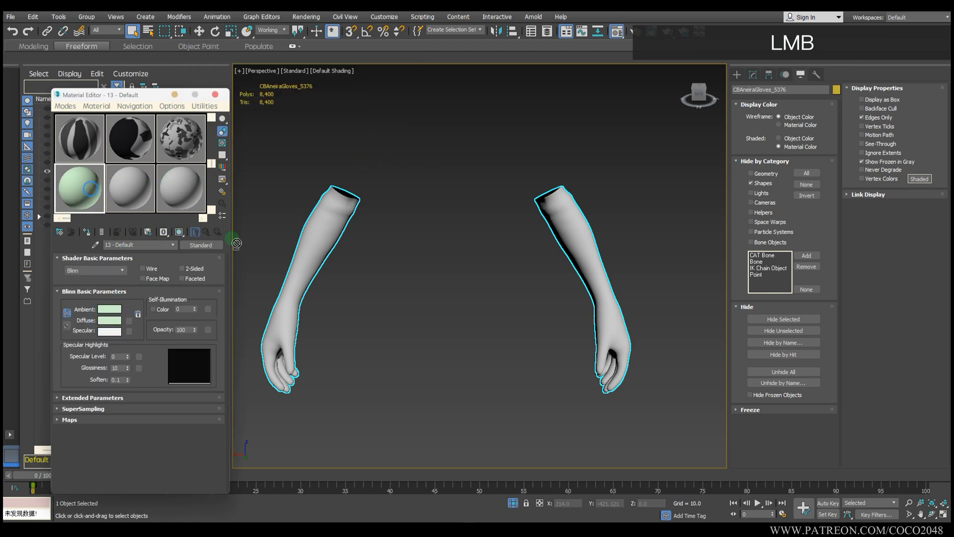
drag(236, 243, 290, 268)
alt+middle_drag(382, 282, 439, 237)
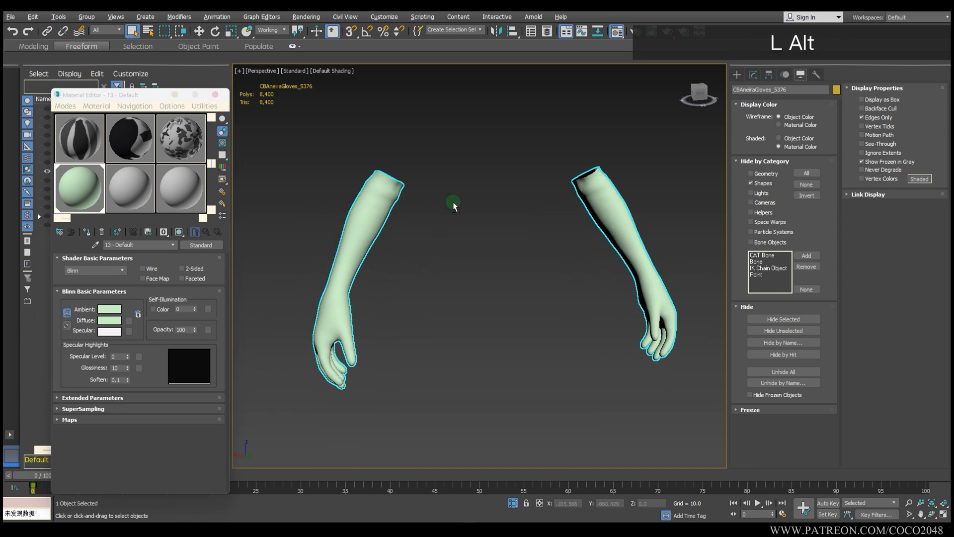
alt+middle_drag(453, 205, 456, 224)
Select the character's whole right glove at element level in the gloves' Editable Mesh.
click(753, 74)
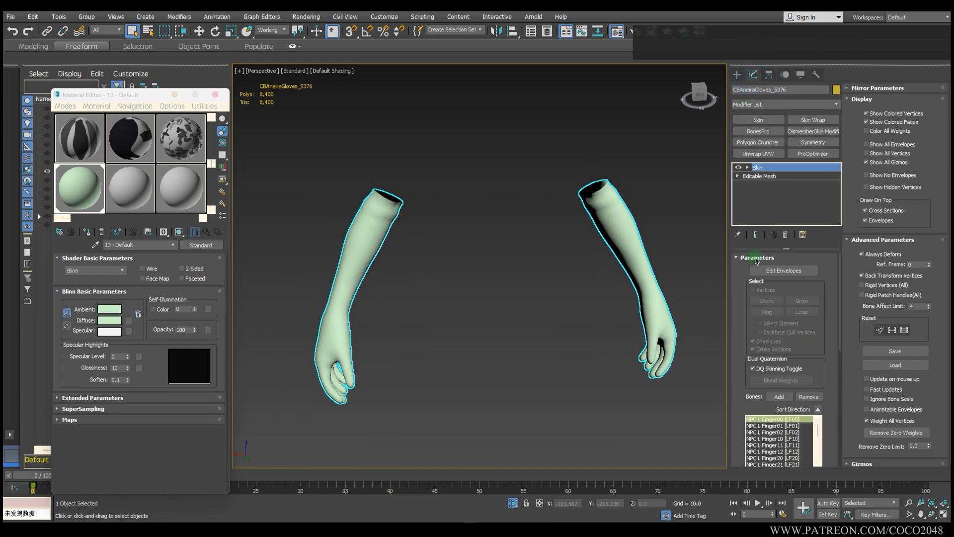
click(759, 176)
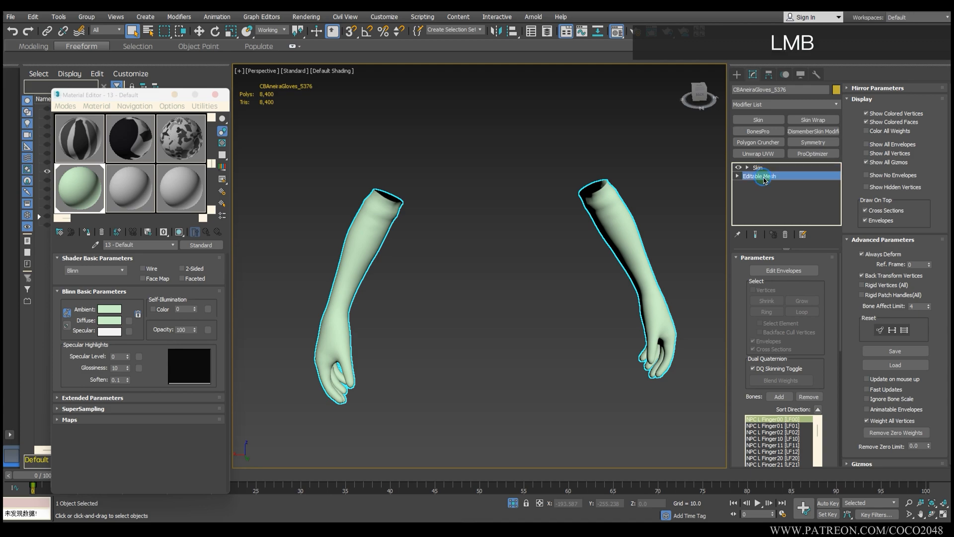
click(807, 271)
scroll(352, 207, down, 3)
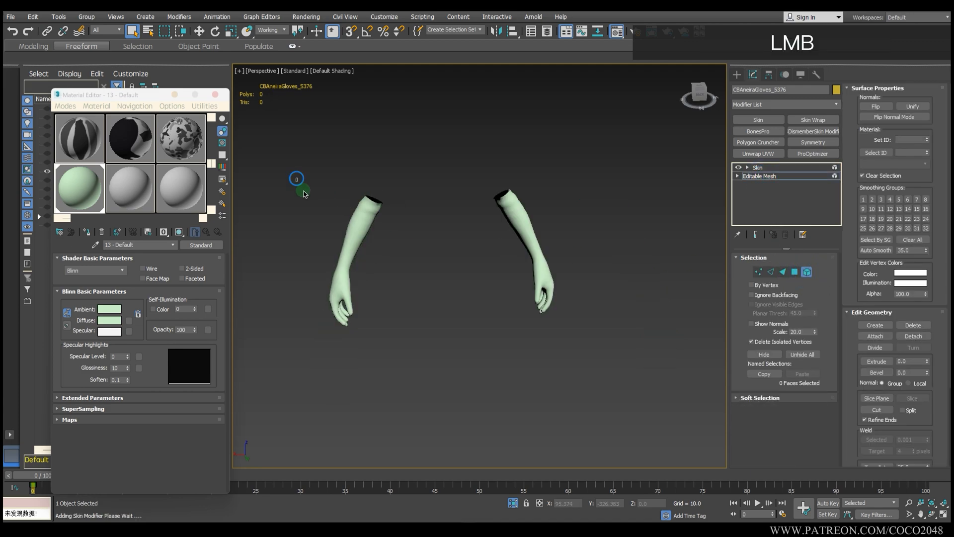
drag(290, 179, 420, 348)
alt+middle_drag(269, 261, 261, 259)
Give the 14 - Default material a saturated purple diffuse color and assign it to the selected glove element.
click(130, 188)
click(109, 321)
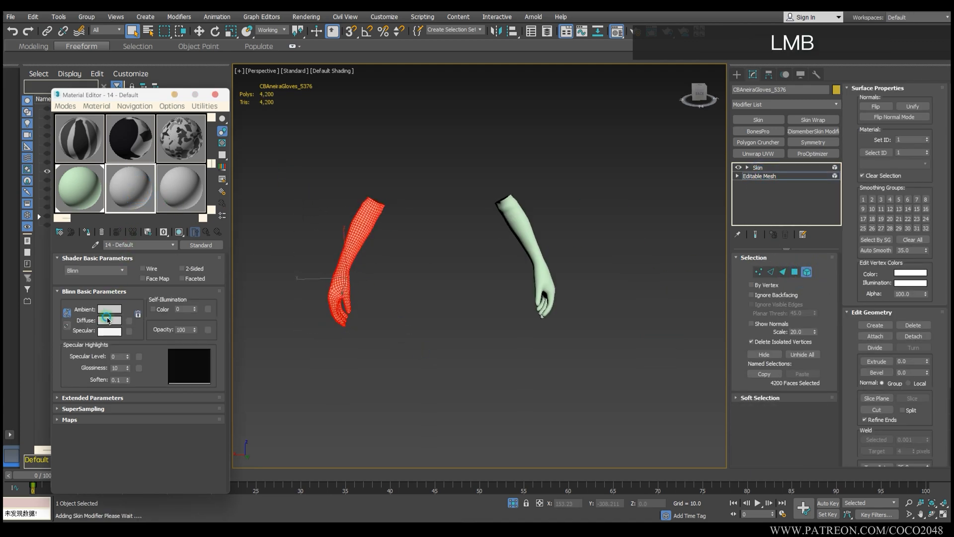
click(255, 86)
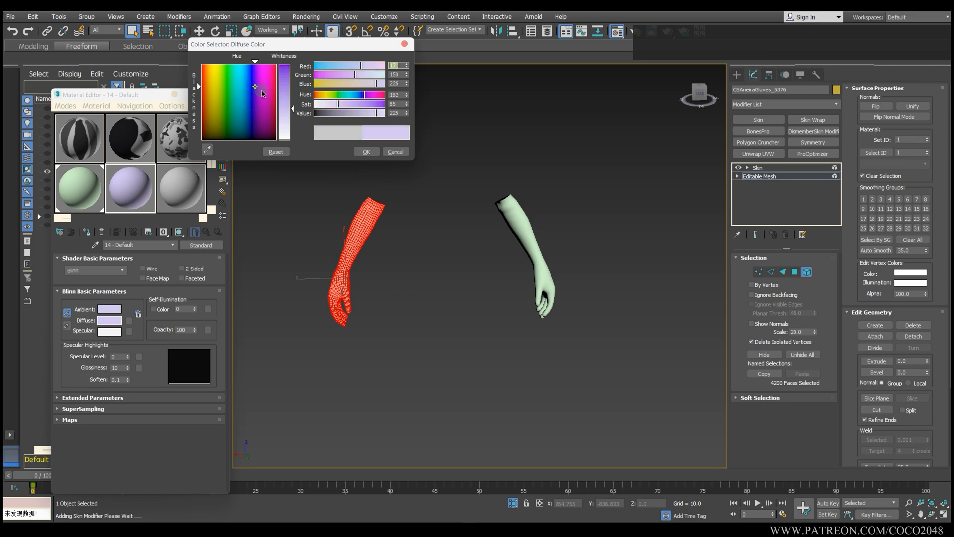
drag(287, 85, 286, 65)
click(366, 152)
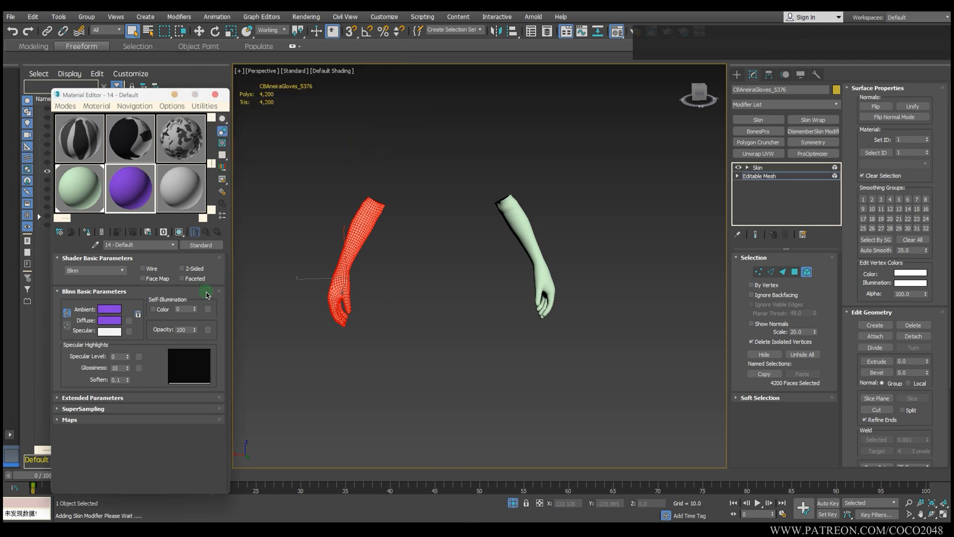
drag(287, 244, 364, 241)
scroll(367, 240, up, 6)
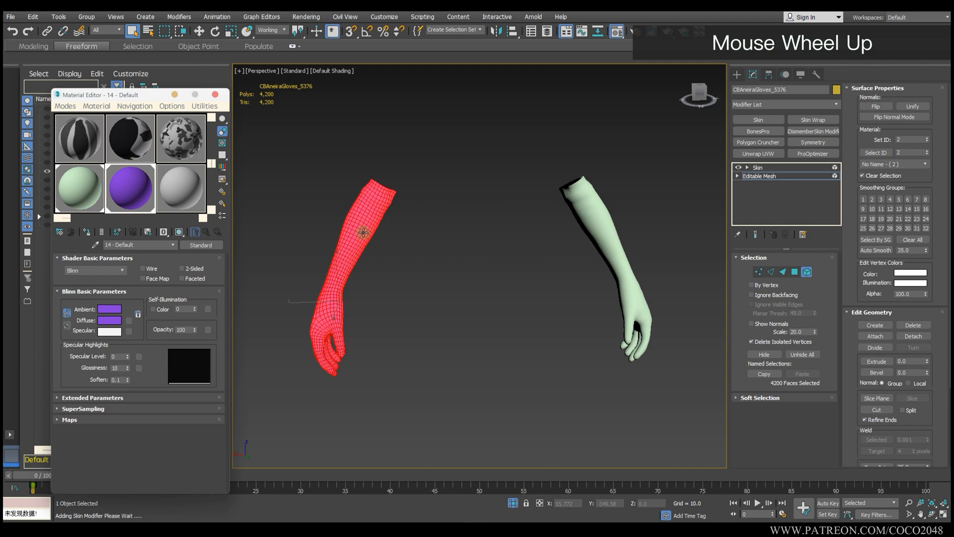
alt+middle_drag(389, 247, 503, 269)
Leave element editing, return to the gloves' Skin modifier and compare the materials on both gloves.
click(807, 272)
scroll(565, 262, down, 4)
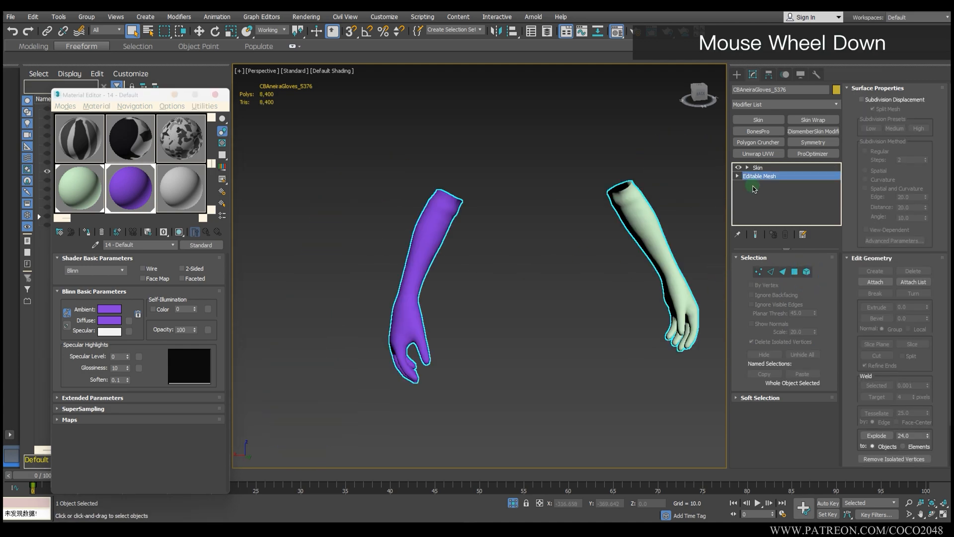
click(759, 168)
scroll(480, 253, up, 4)
scroll(480, 252, down, 4)
alt+middle_drag(516, 259, 440, 272)
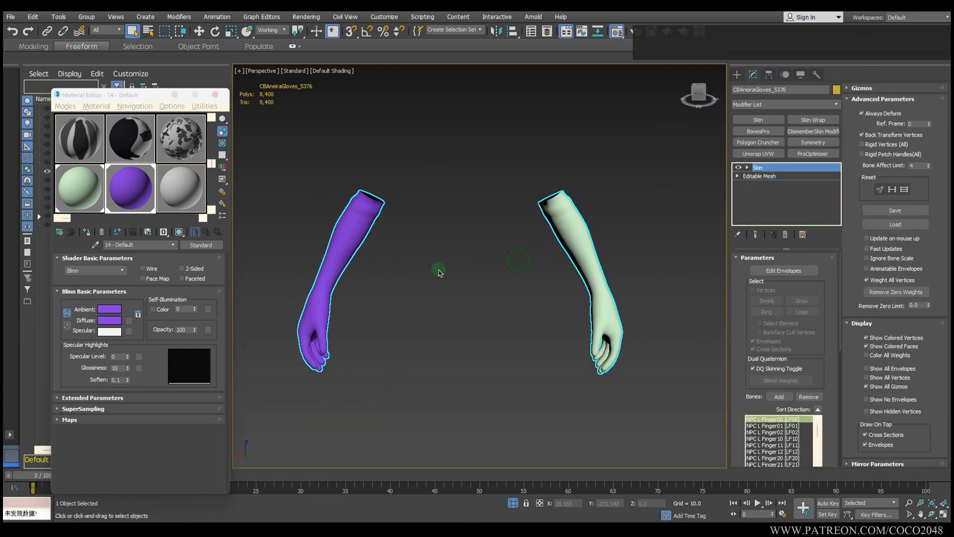
alt+middle_drag(291, 335, 270, 298)
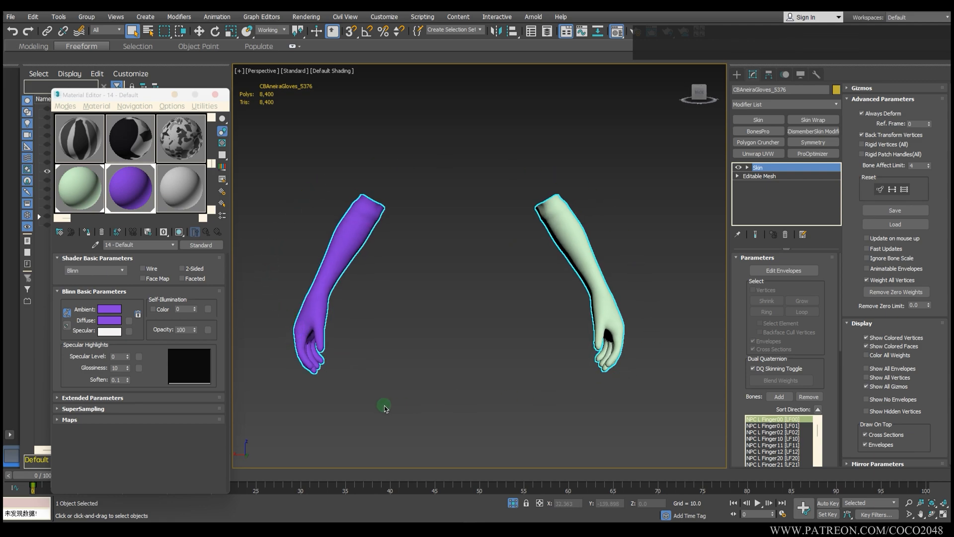
alt+middle_drag(282, 252, 294, 272)
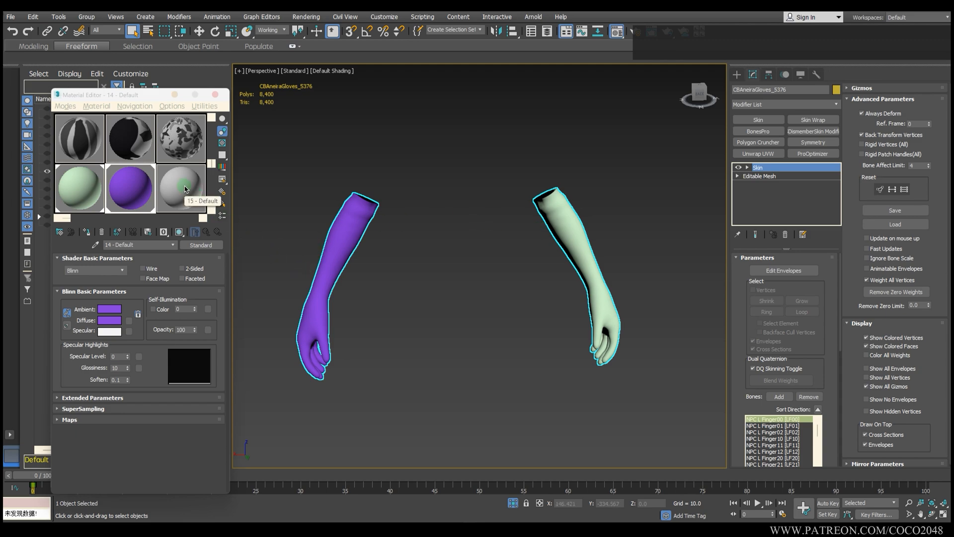
Assign the gray 15 - Default material to the entire gloves mesh and close the material editor.
click(294, 196)
click(353, 212)
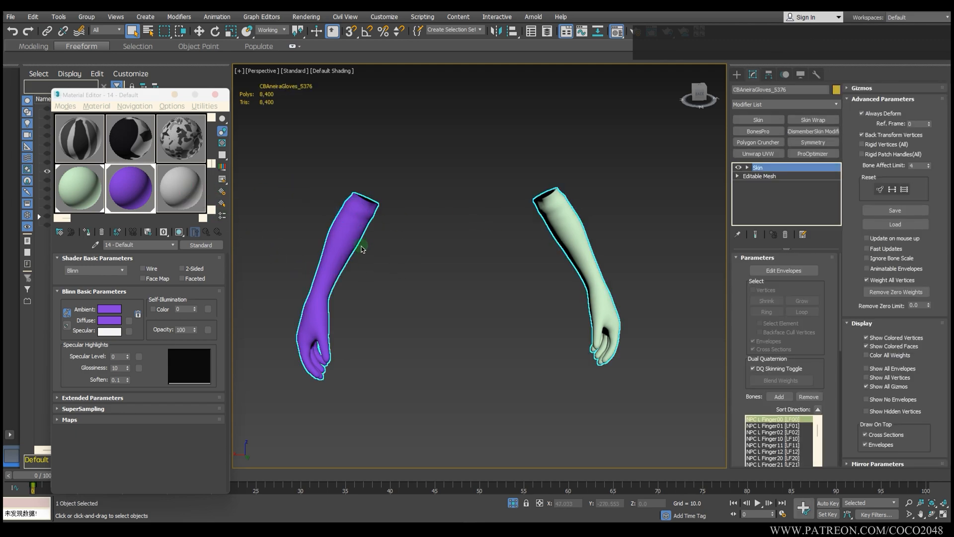
drag(189, 187, 358, 214)
click(465, 301)
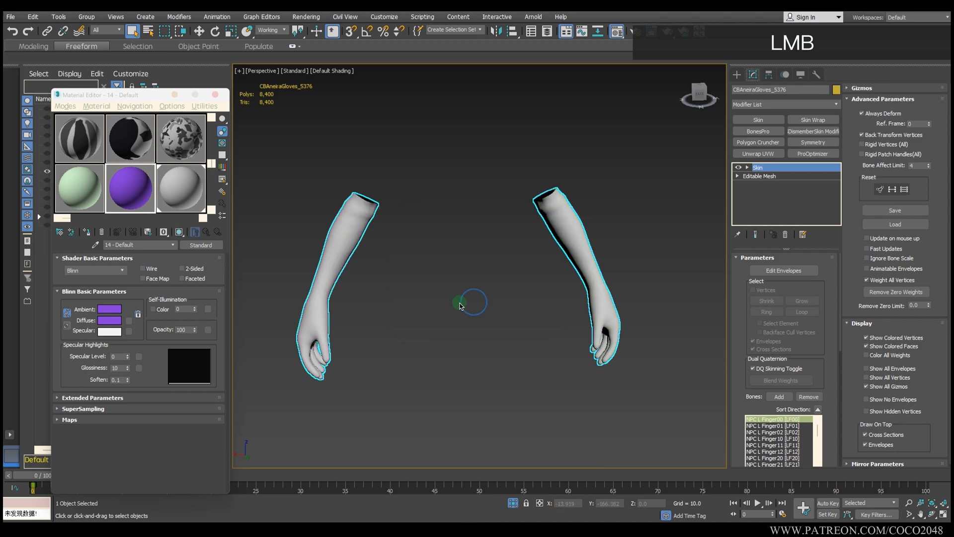
alt+middle_drag(460, 298, 386, 284)
click(224, 102)
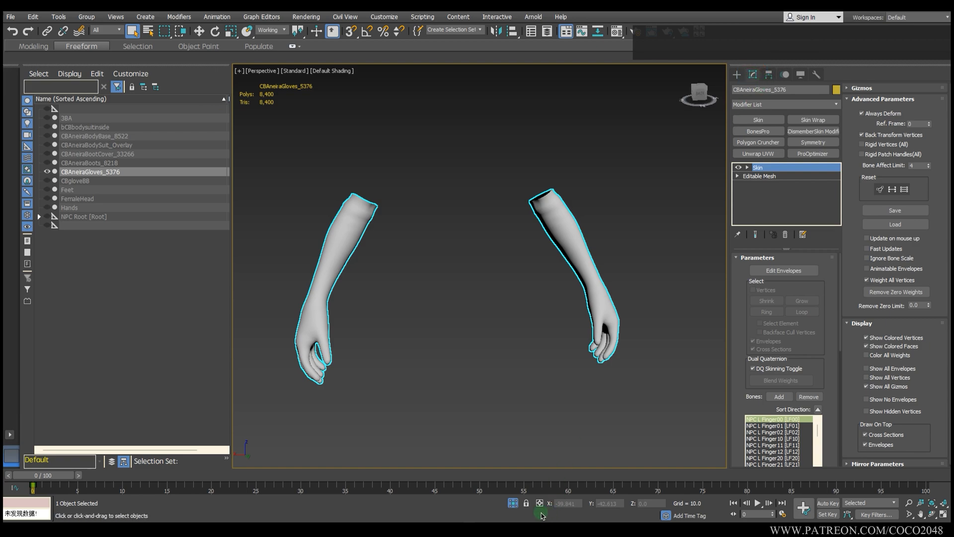
End the gloves' isolation and bring the full outfit and skeleton back into view.
click(513, 503)
scroll(408, 285, down, 5)
alt+middle_drag(408, 285, 421, 288)
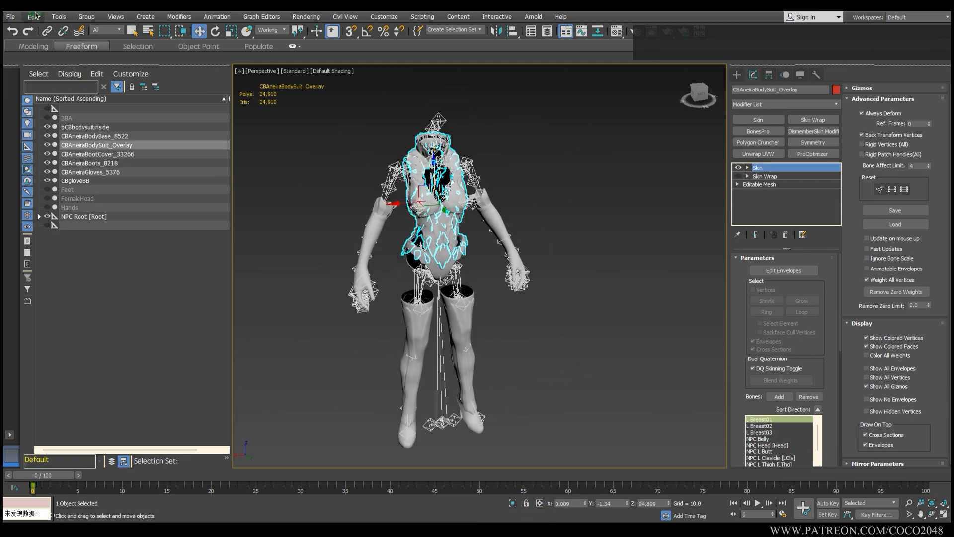
Export the outfit in Netimmerse/Gamebryo format for Skyrim as CBaneriaOutfits_FLL.nif in the video source folder.
click(11, 17)
mouse_move(85, 166)
click(142, 174)
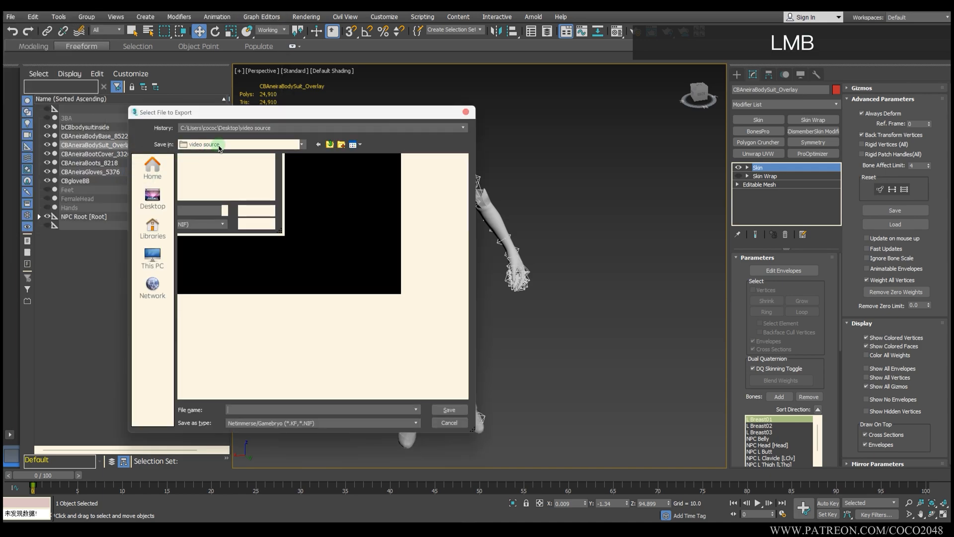
double_click(224, 186)
click(511, 304)
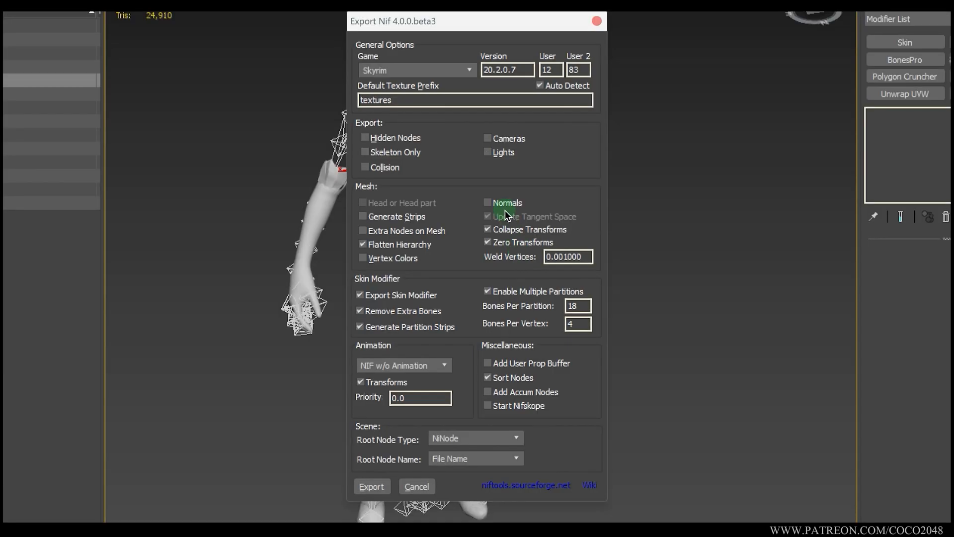
click(372, 488)
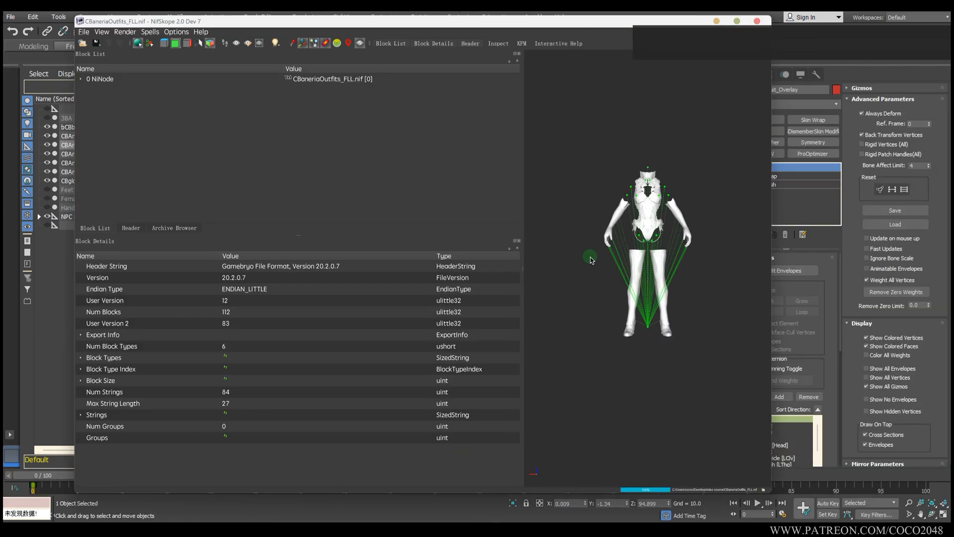
Inspect the exported outfit in NifSkope and check the Has Normals value in CBAneiraBodyBase_8522's NiTriShapeData.
drag(631, 233, 646, 228)
middle_drag(646, 228, 641, 218)
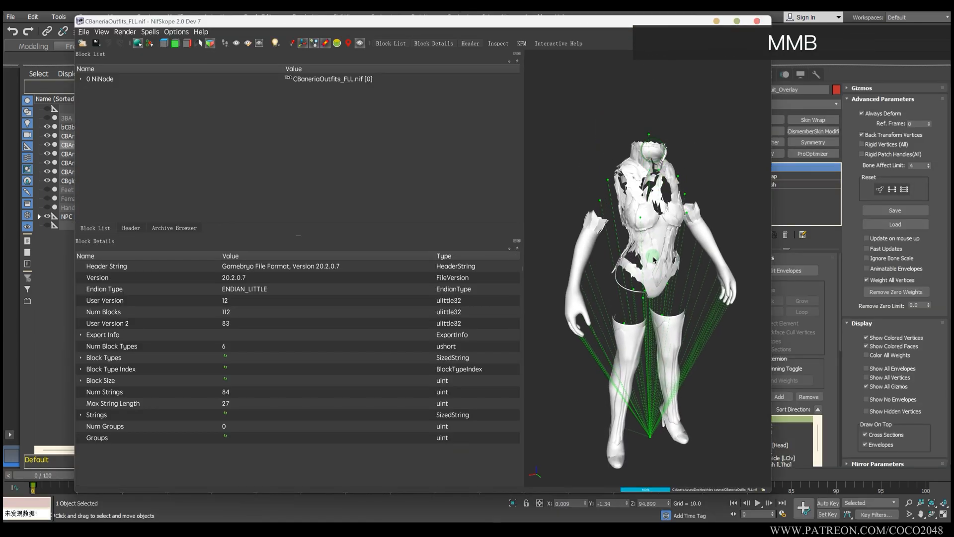
mouse_move(641, 219)
mouse_down()
mouse_move(639, 230)
mouse_move(591, 226)
mouse_move(642, 221)
mouse_up()
click(630, 229)
scroll(625, 215, up, 3)
click(643, 220)
double_click(201, 119)
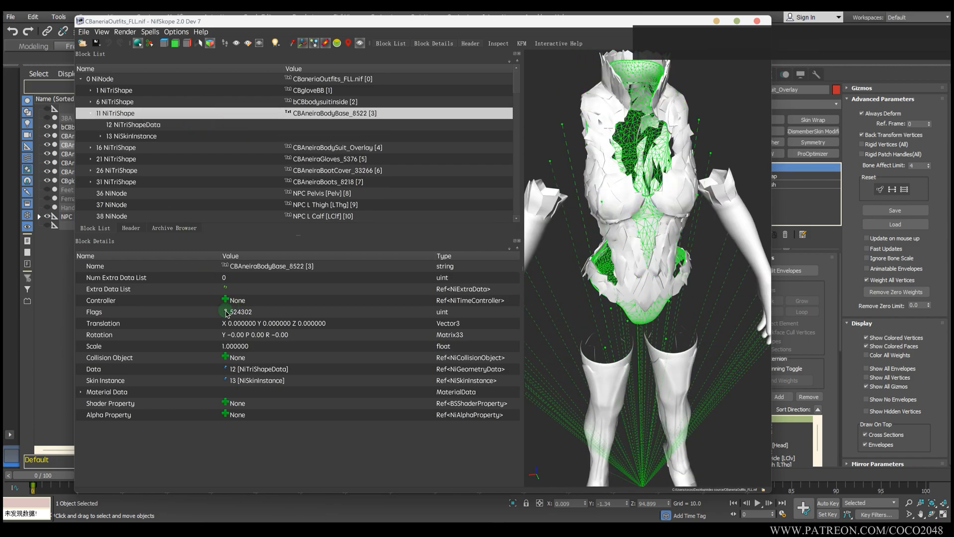
click(140, 125)
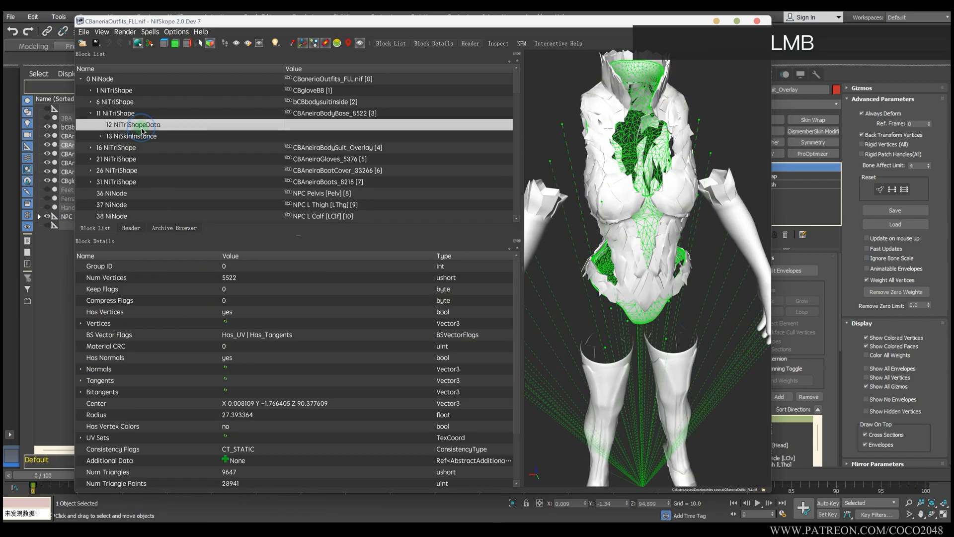
click(174, 357)
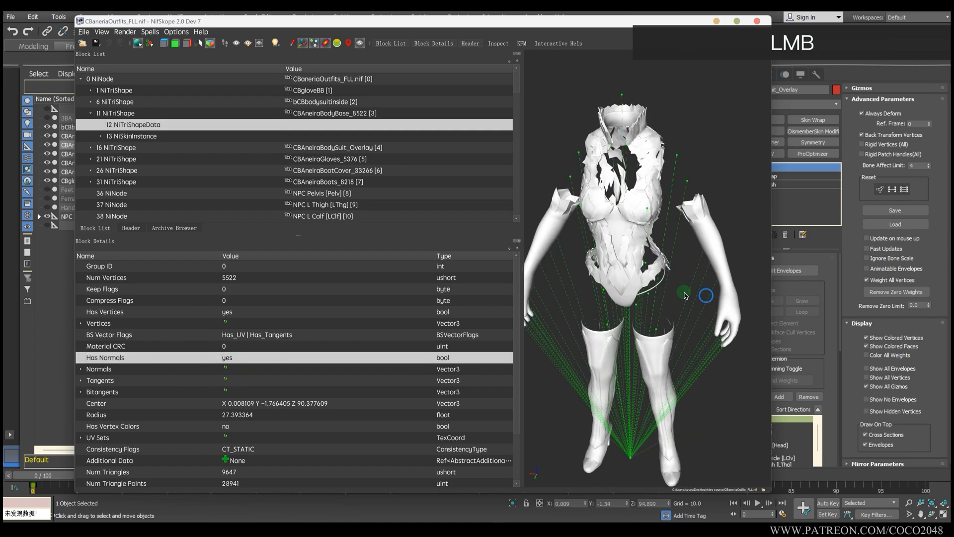